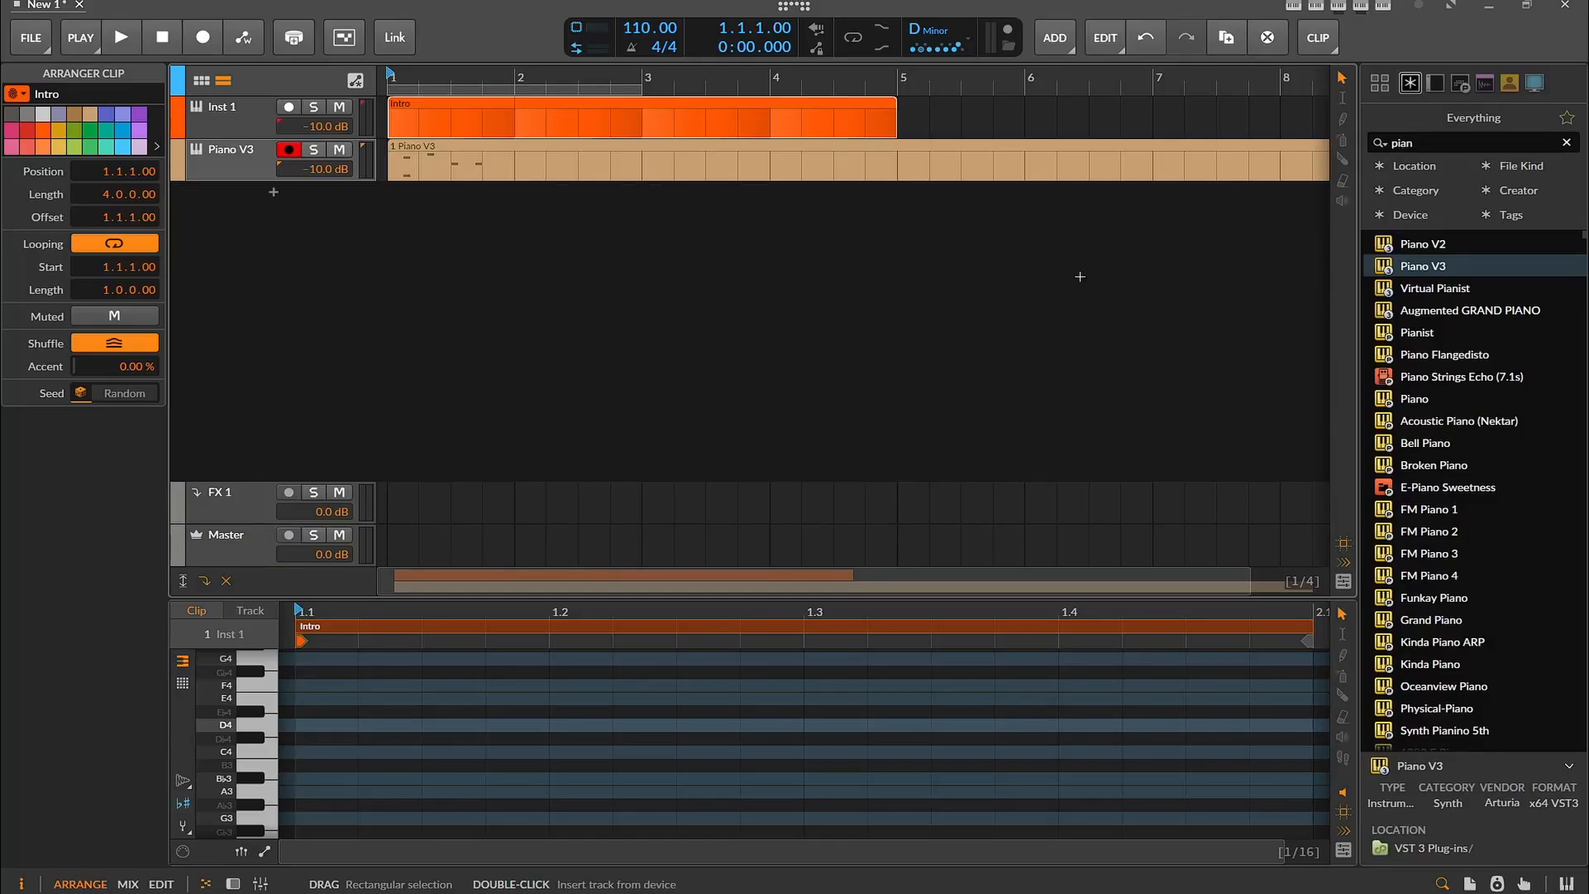
Review the section order and bar counts in the justanotherghosttale.txt lyric notes
click(1167, 884)
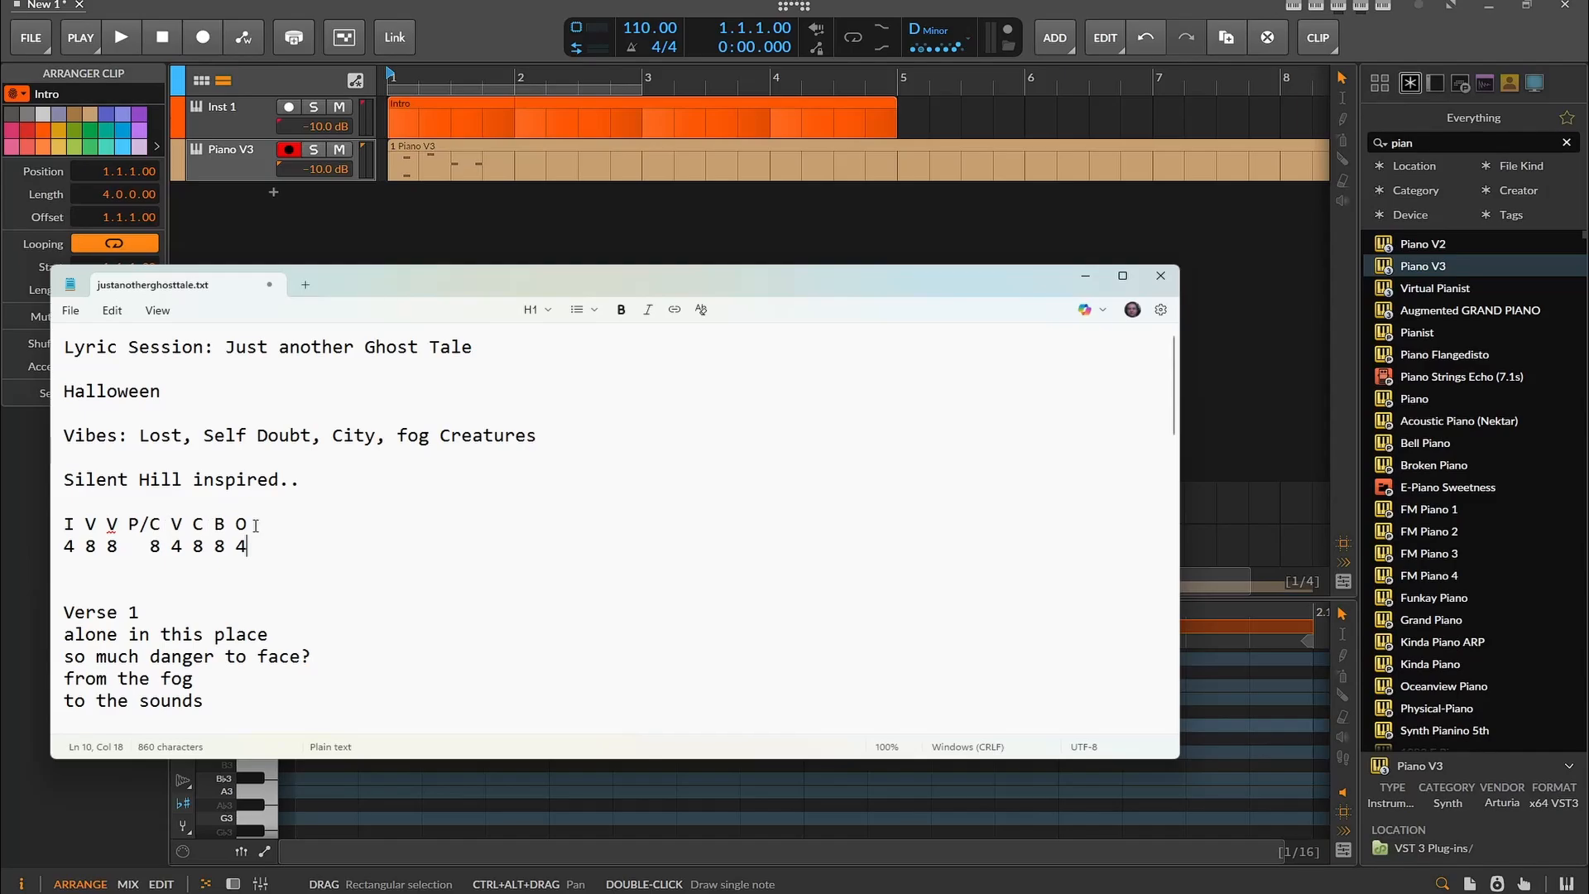
click(1083, 281)
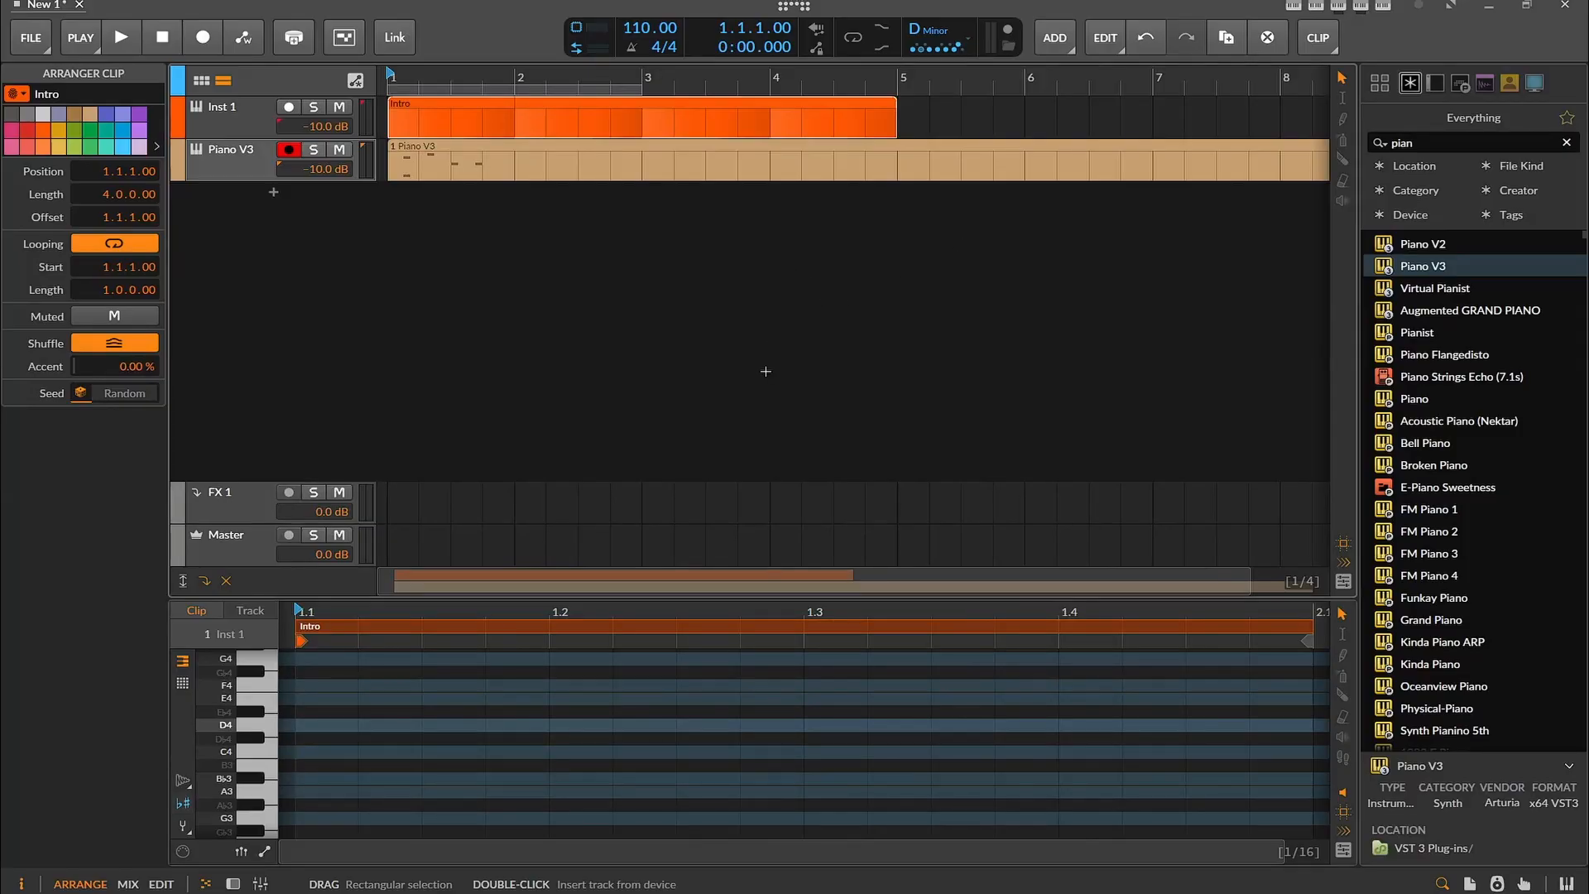
scroll(754, 358, down, 4)
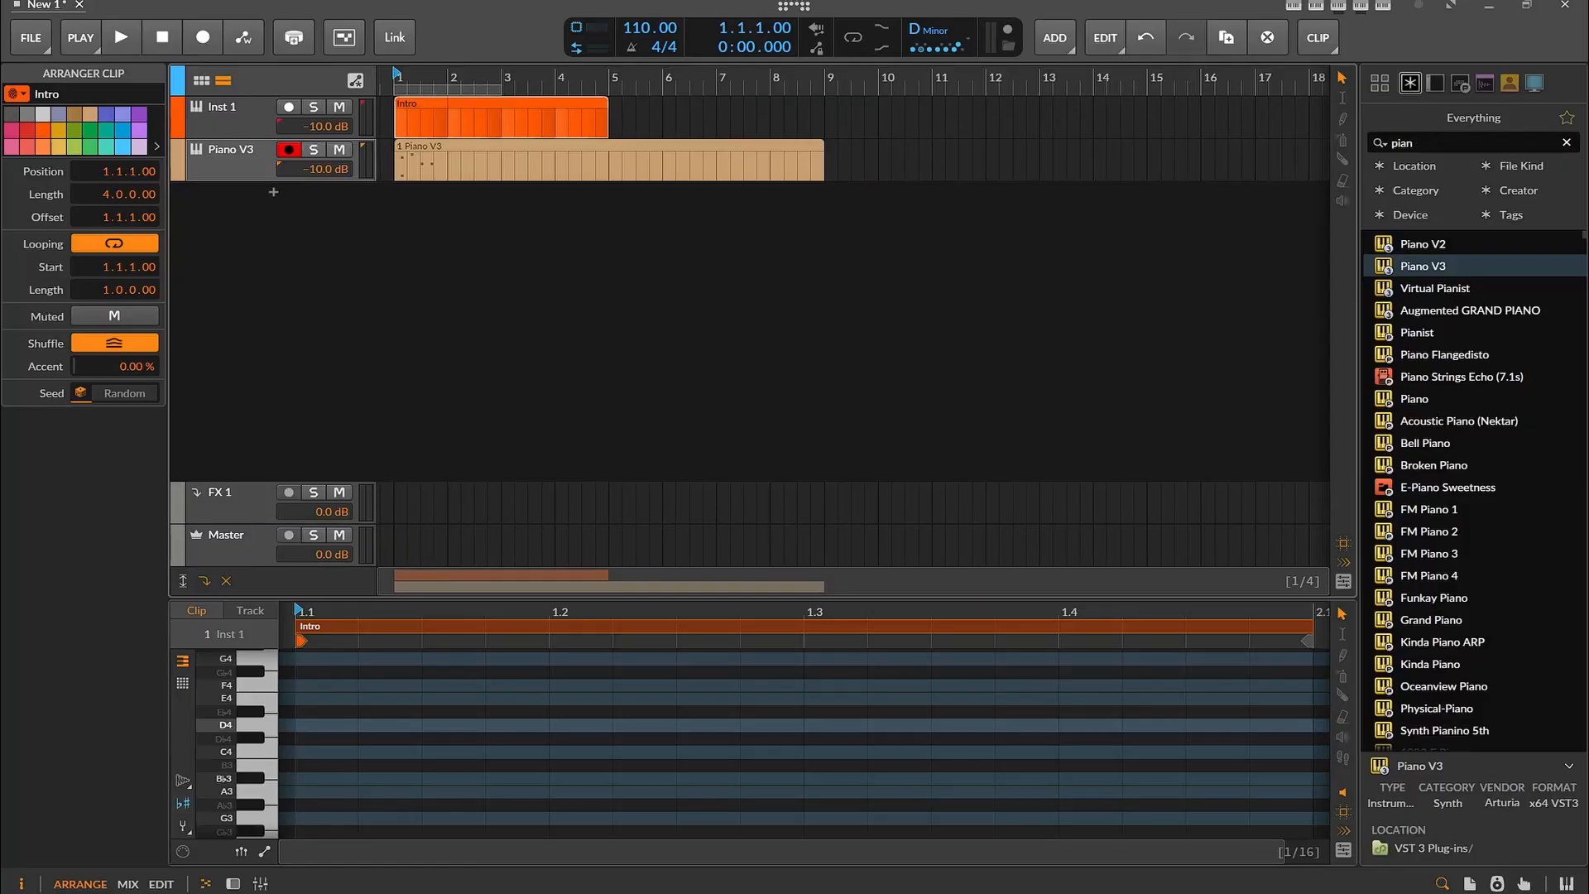
click(1142, 892)
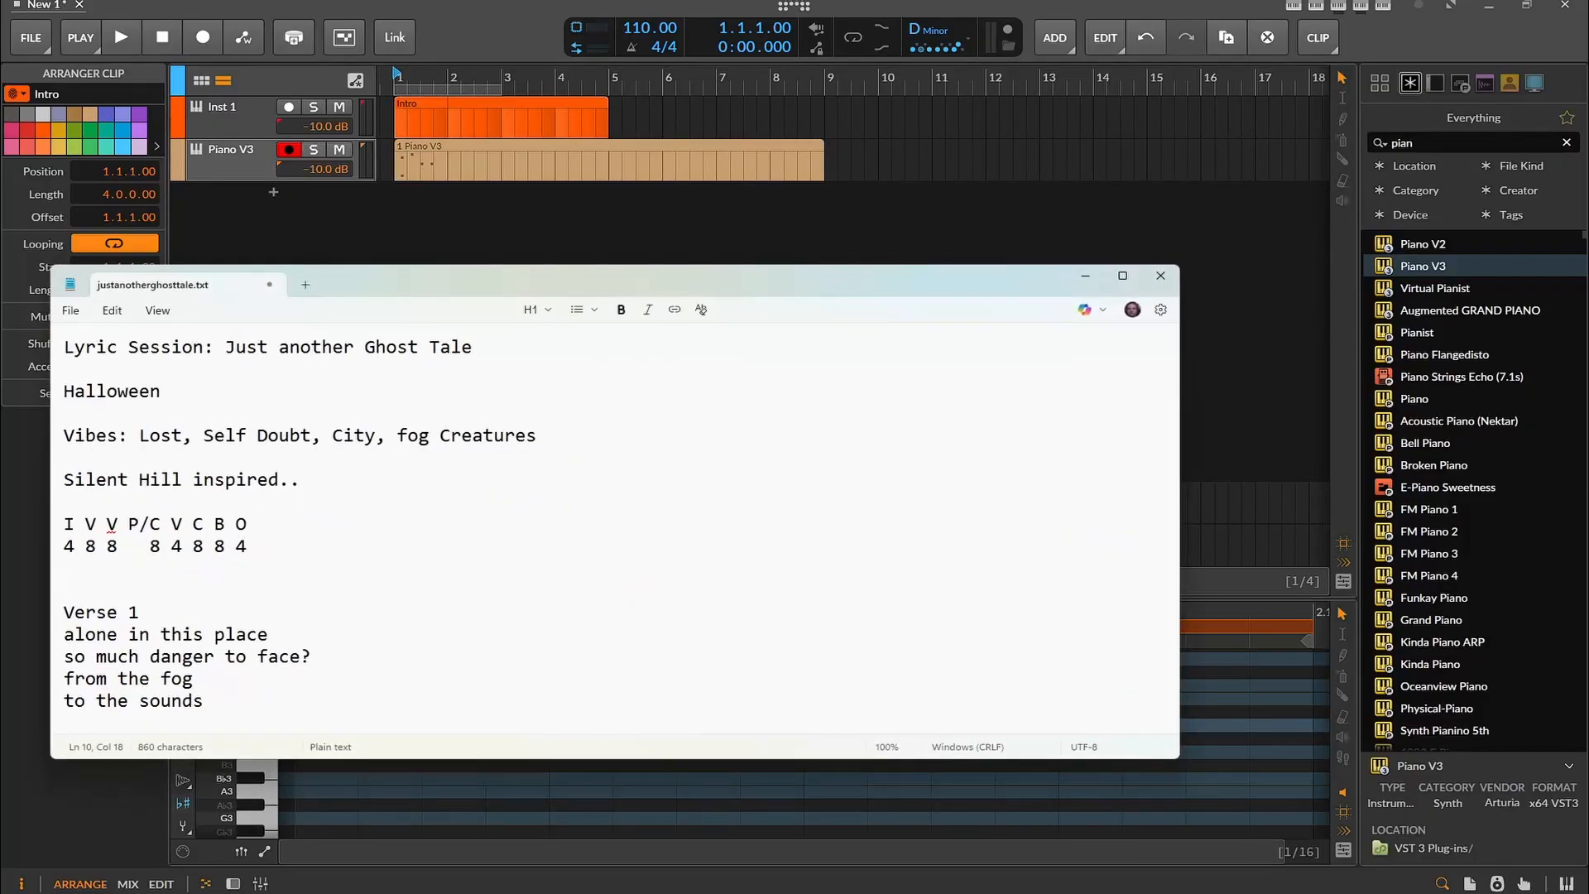
click(1113, 892)
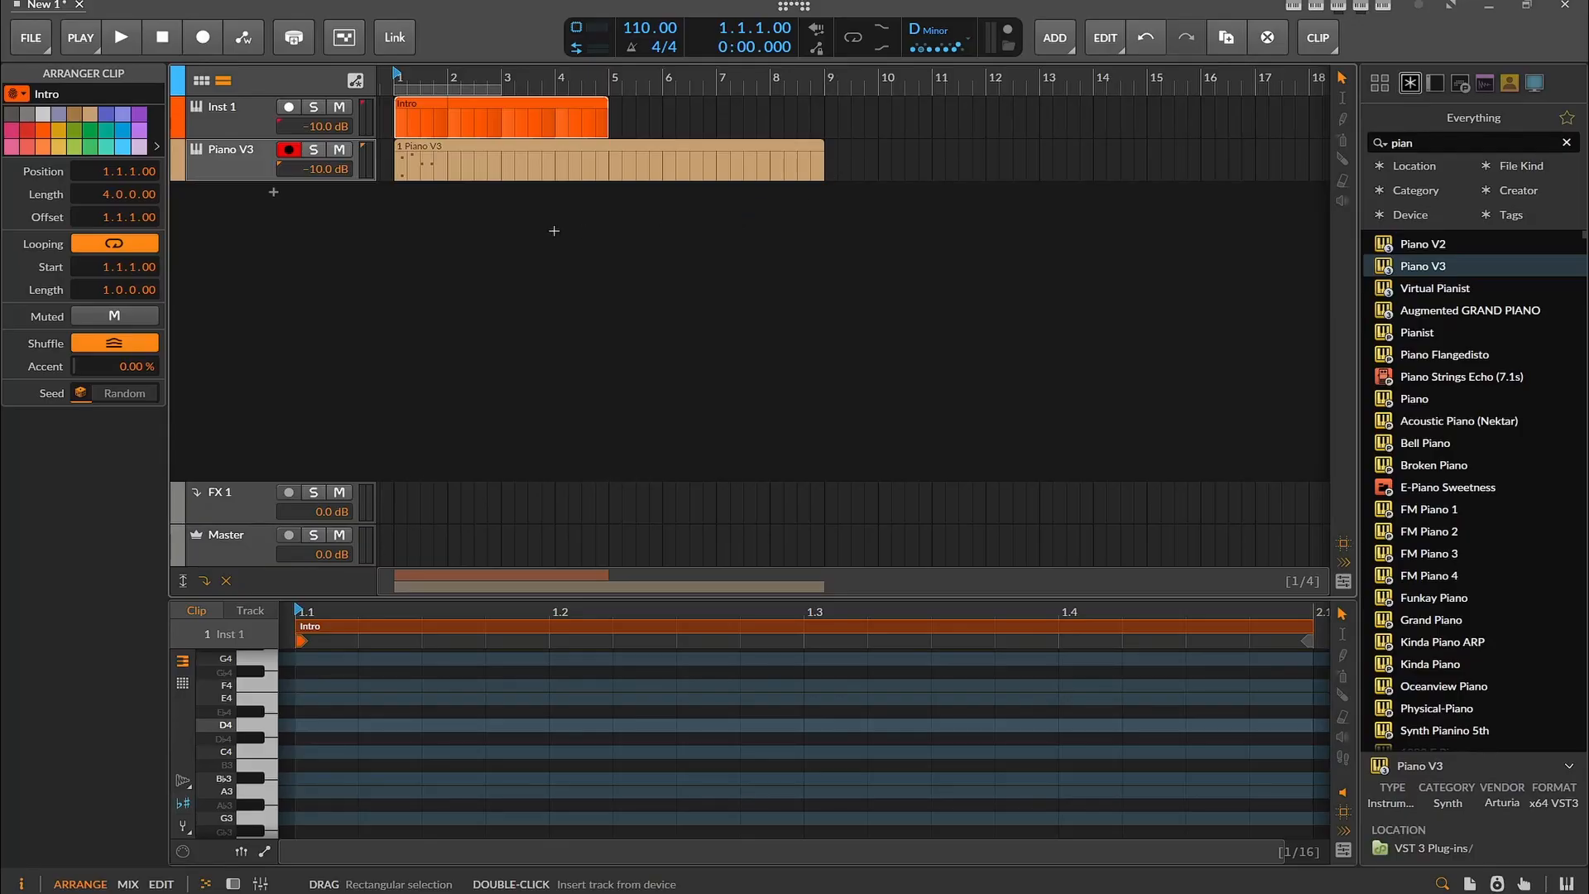
Replace the Piano V3 clip with an empty looping 8-bar clip and move it onto Inst 1 after the Intro
click(508, 154)
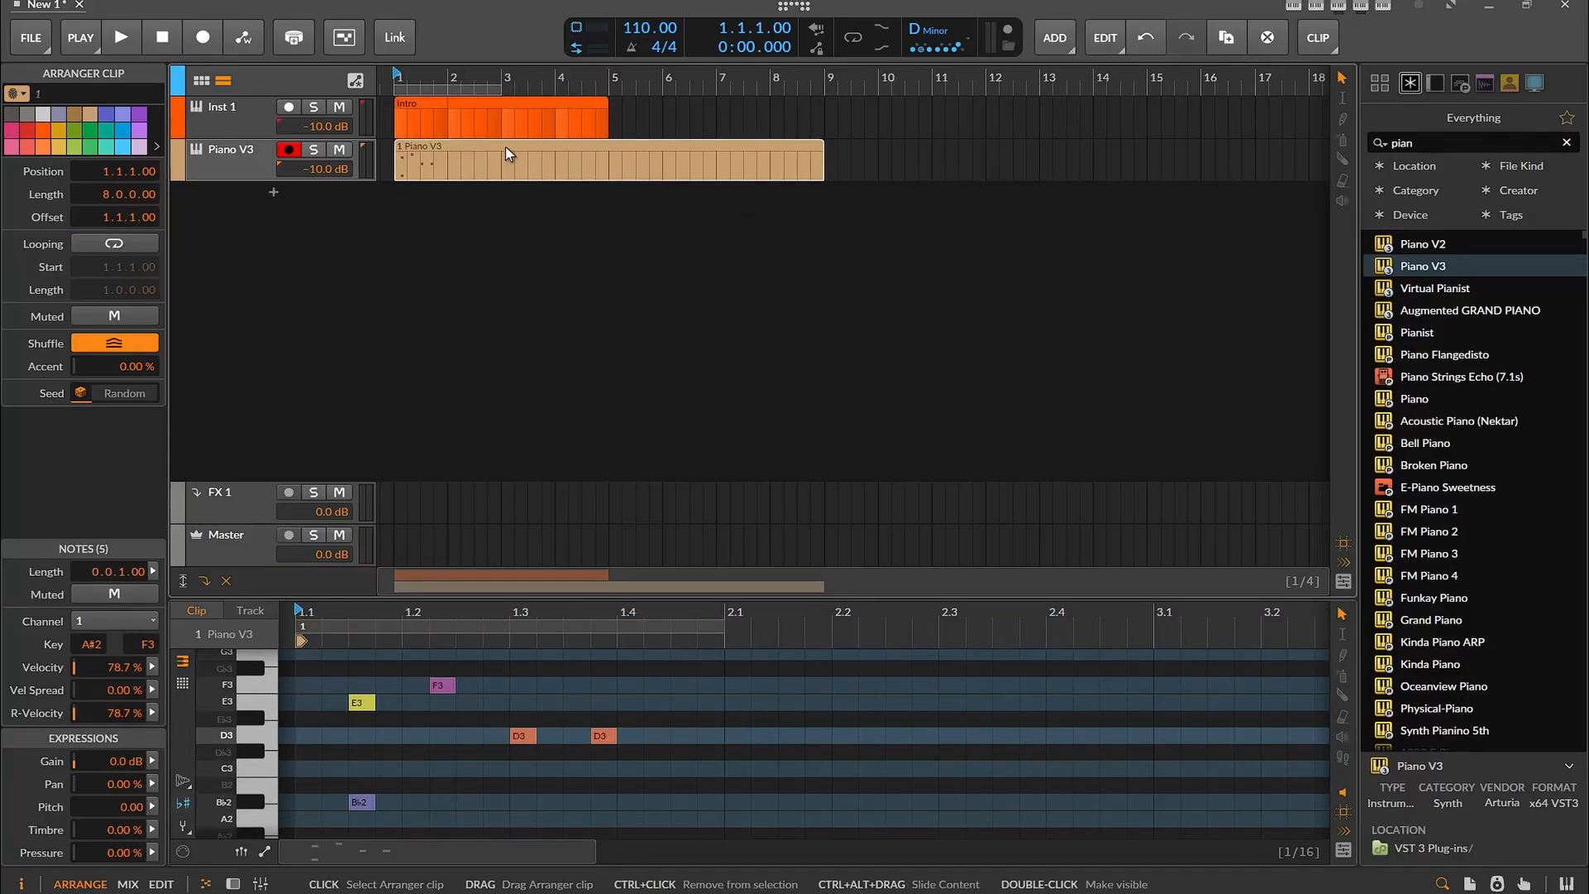
key(Delete)
double_click(494, 166)
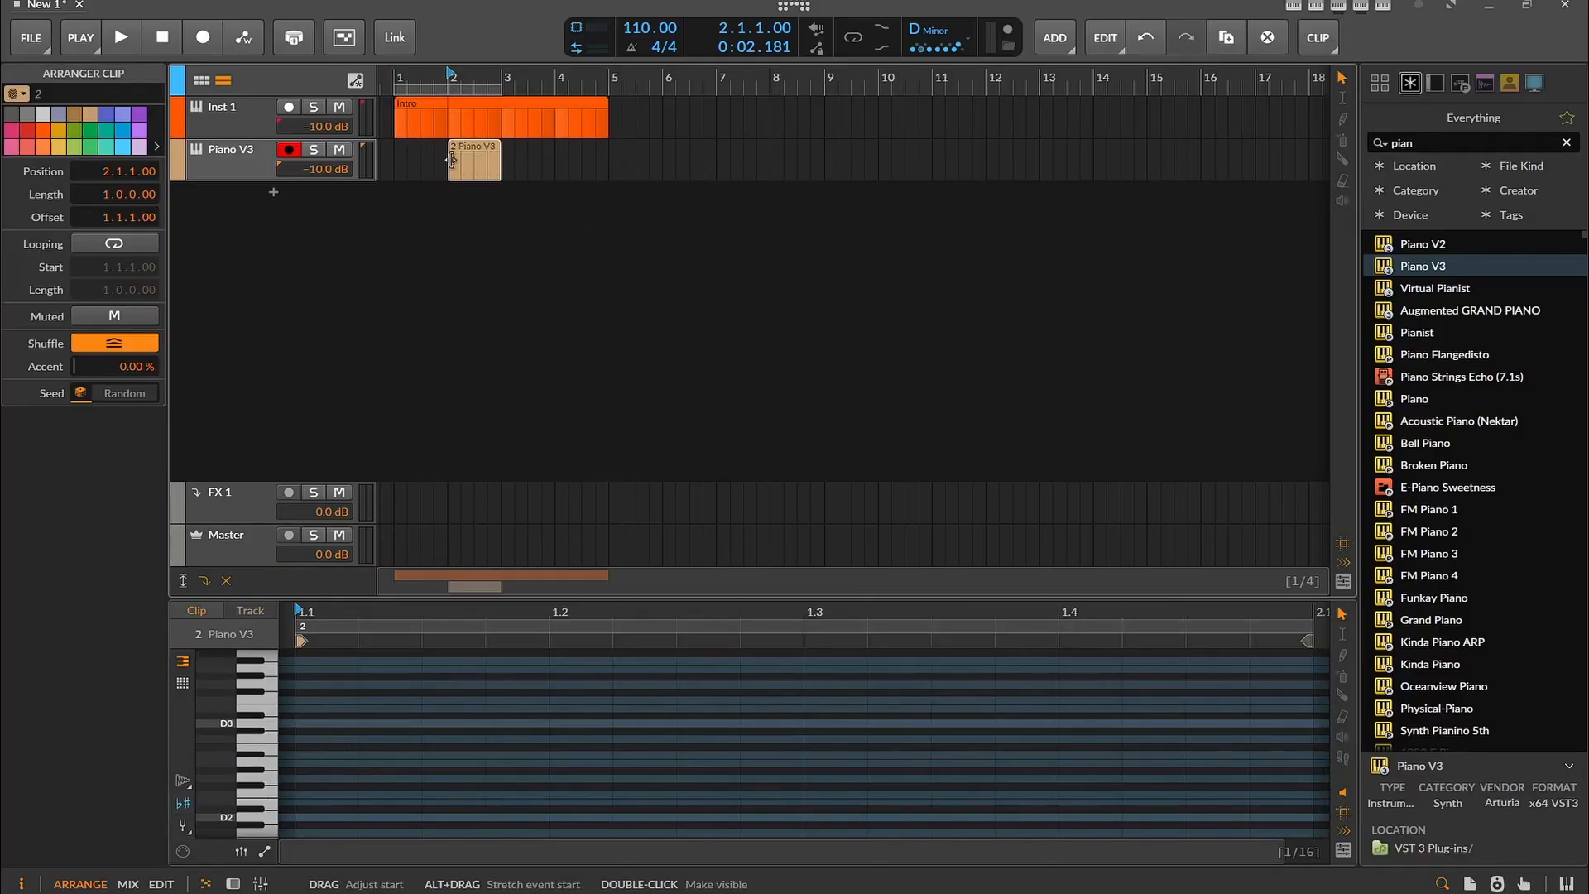
drag(449, 161, 396, 161)
drag(500, 167, 677, 164)
drag(498, 165, 824, 162)
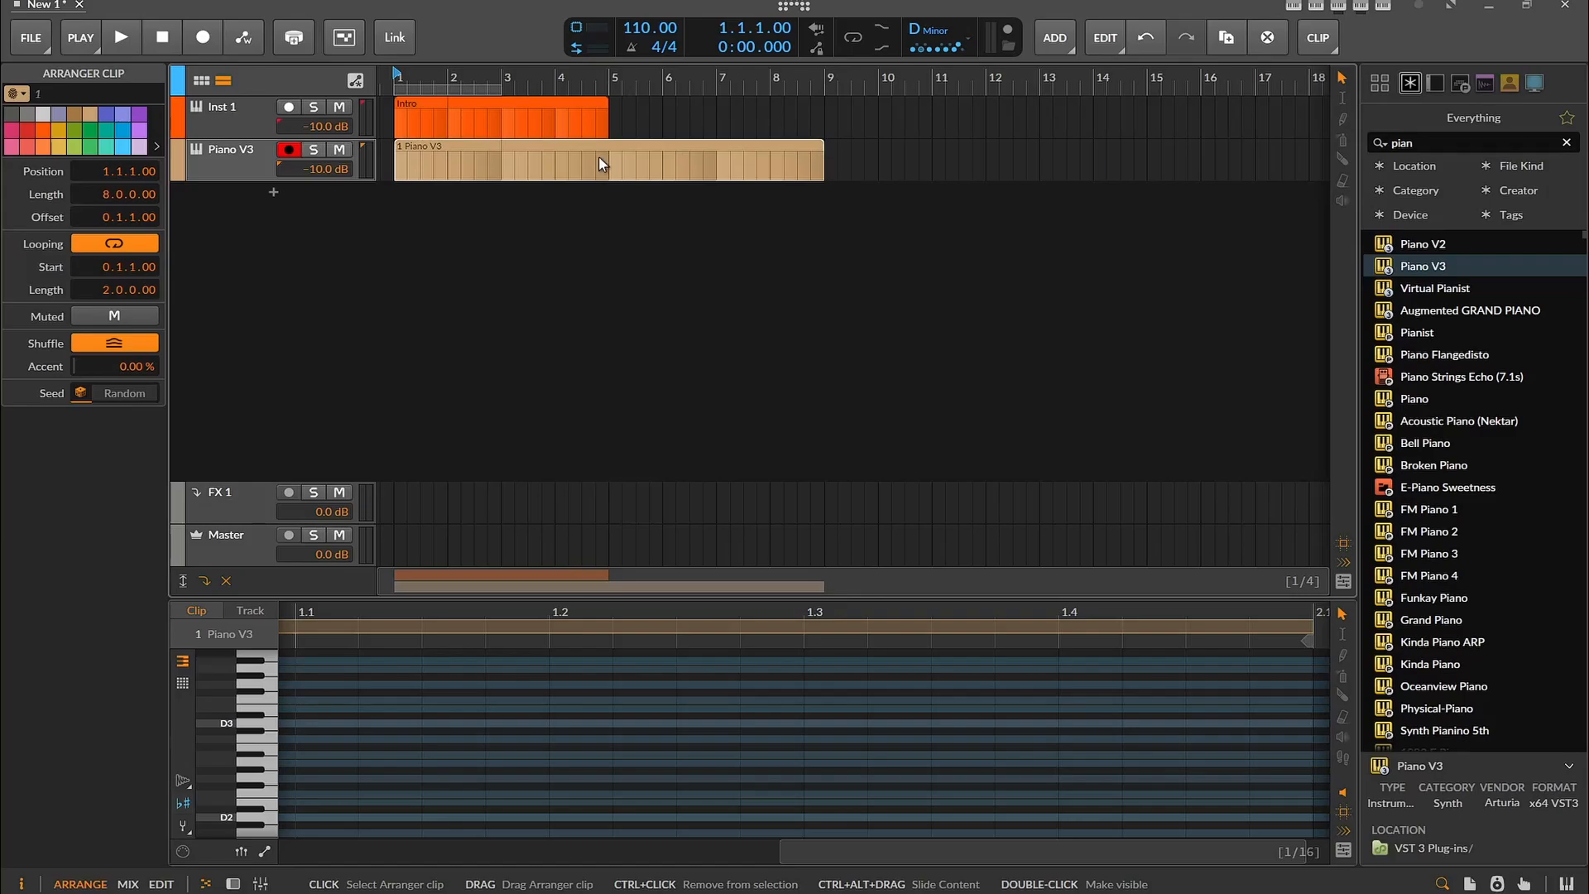
drag(598, 156, 813, 122)
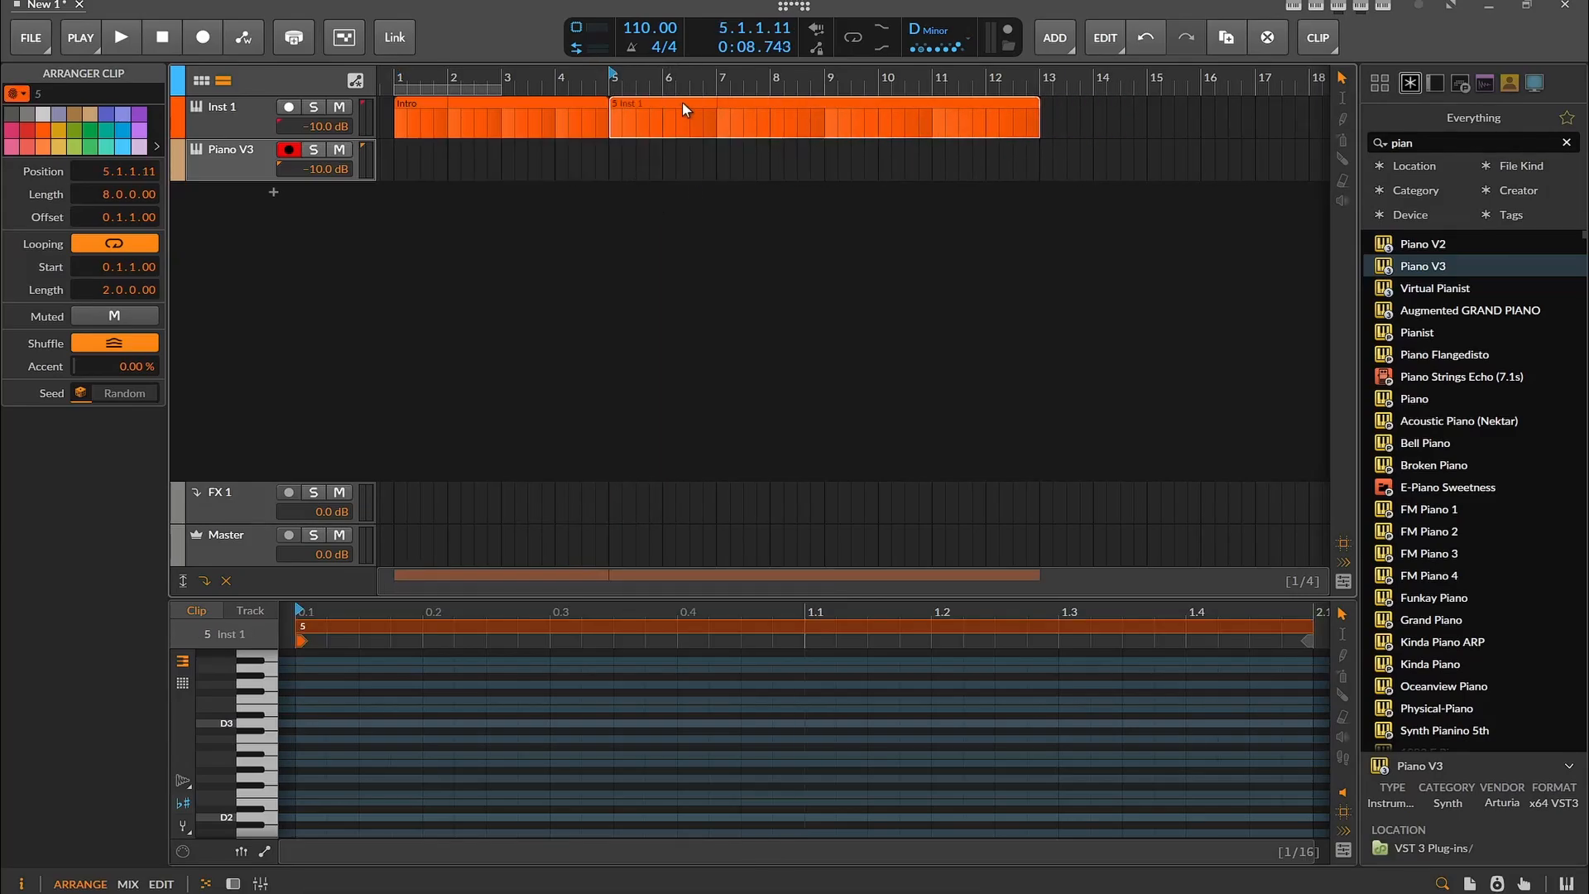
Duplicate the 8-bar Inst 1 clip to bar 13 and colour both 8-bar clips yellow
drag(677, 111, 1111, 101)
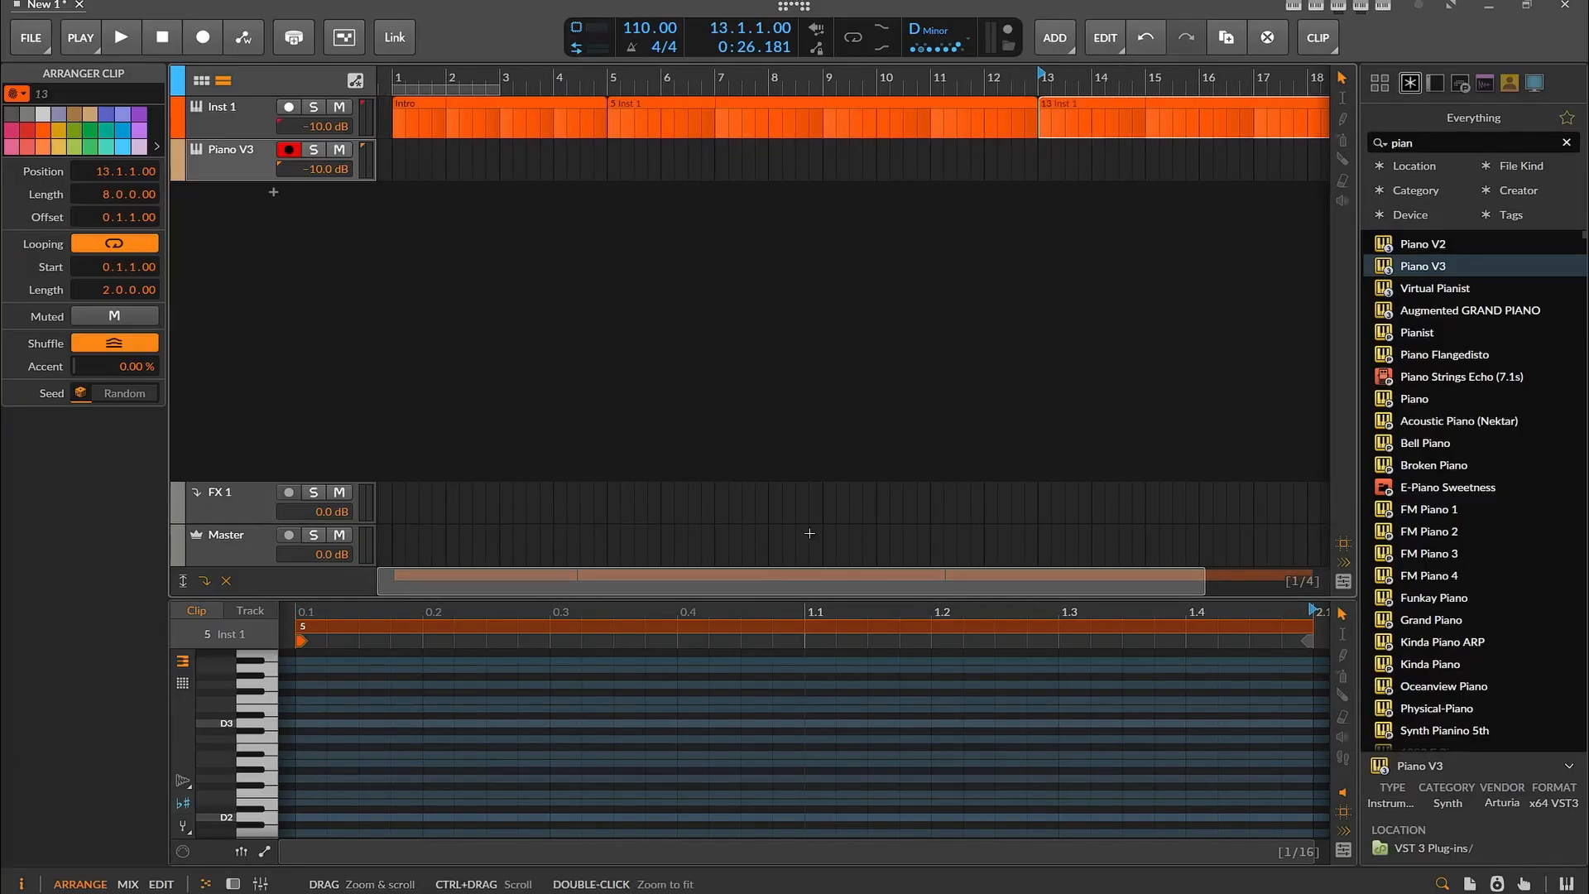
right_click(667, 112)
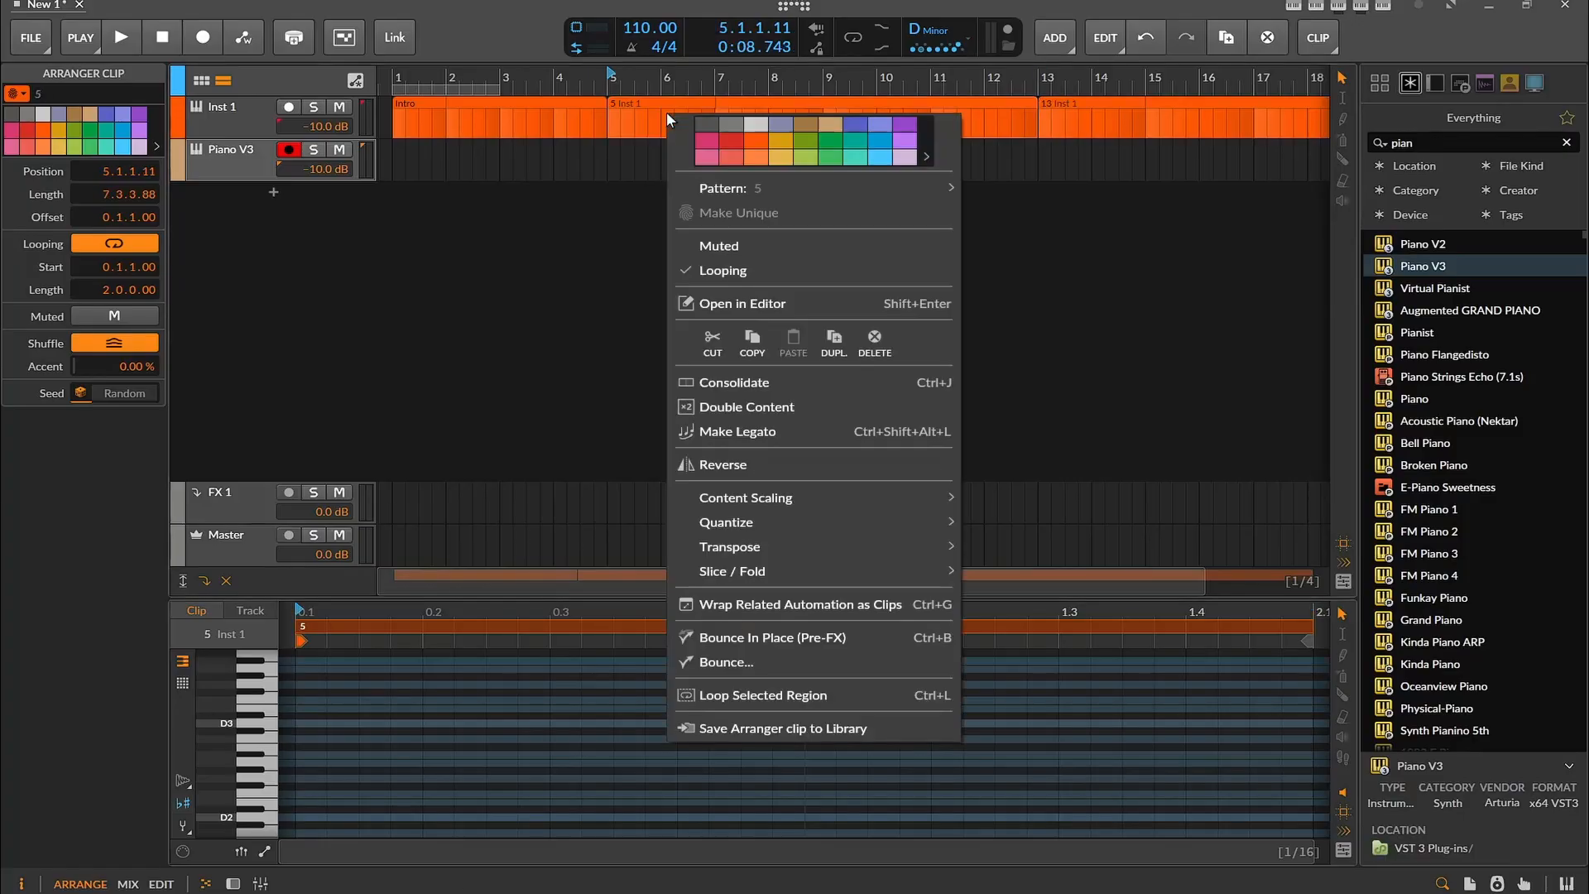
click(775, 145)
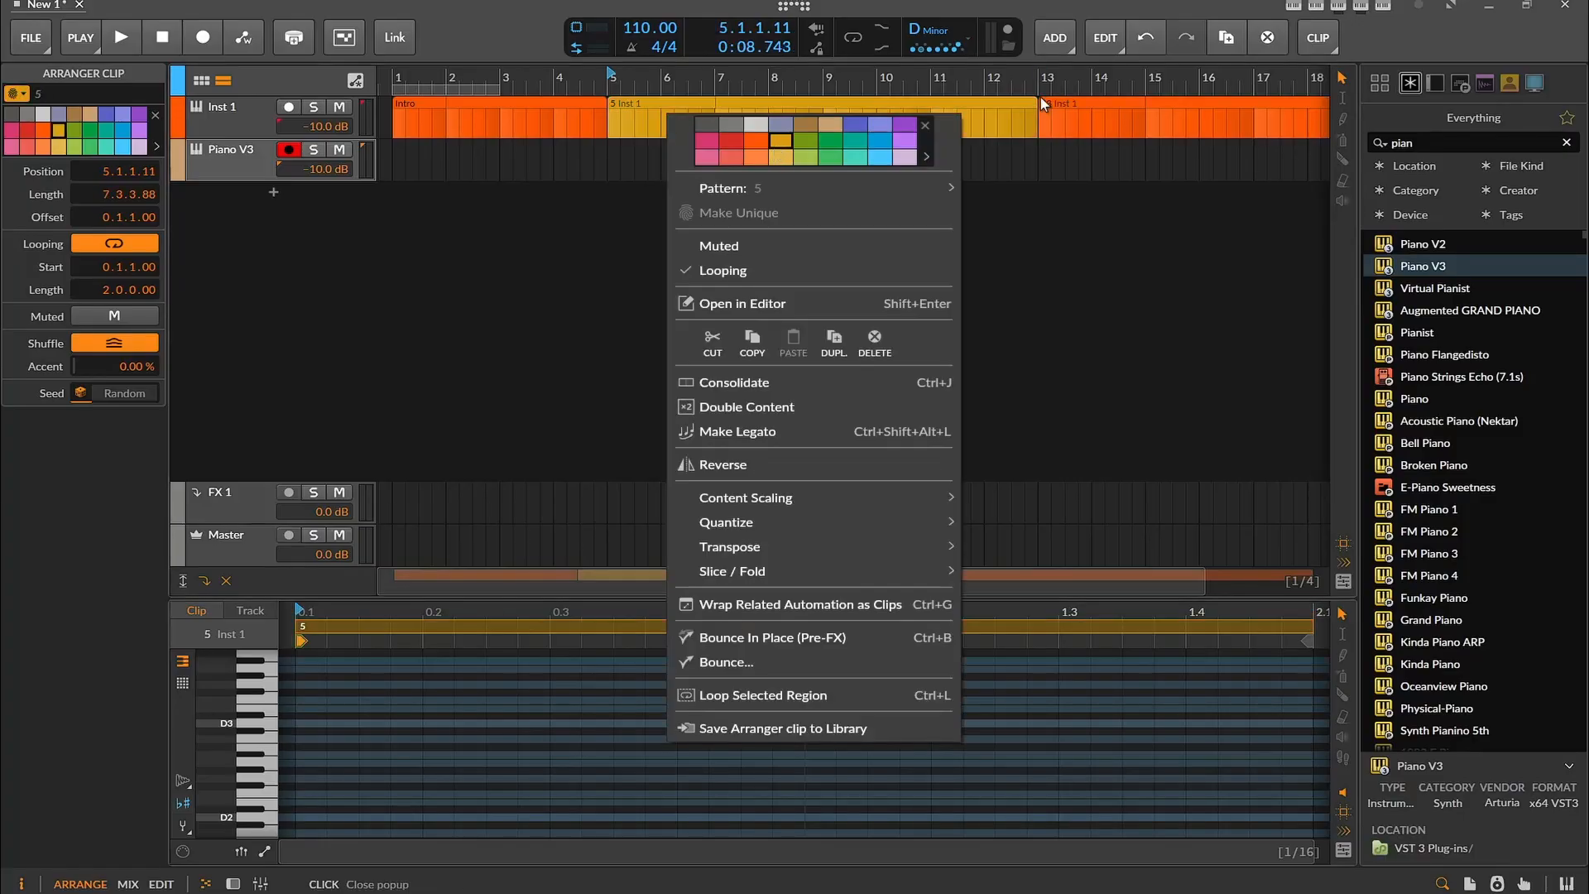
click(1075, 123)
right_click(1109, 129)
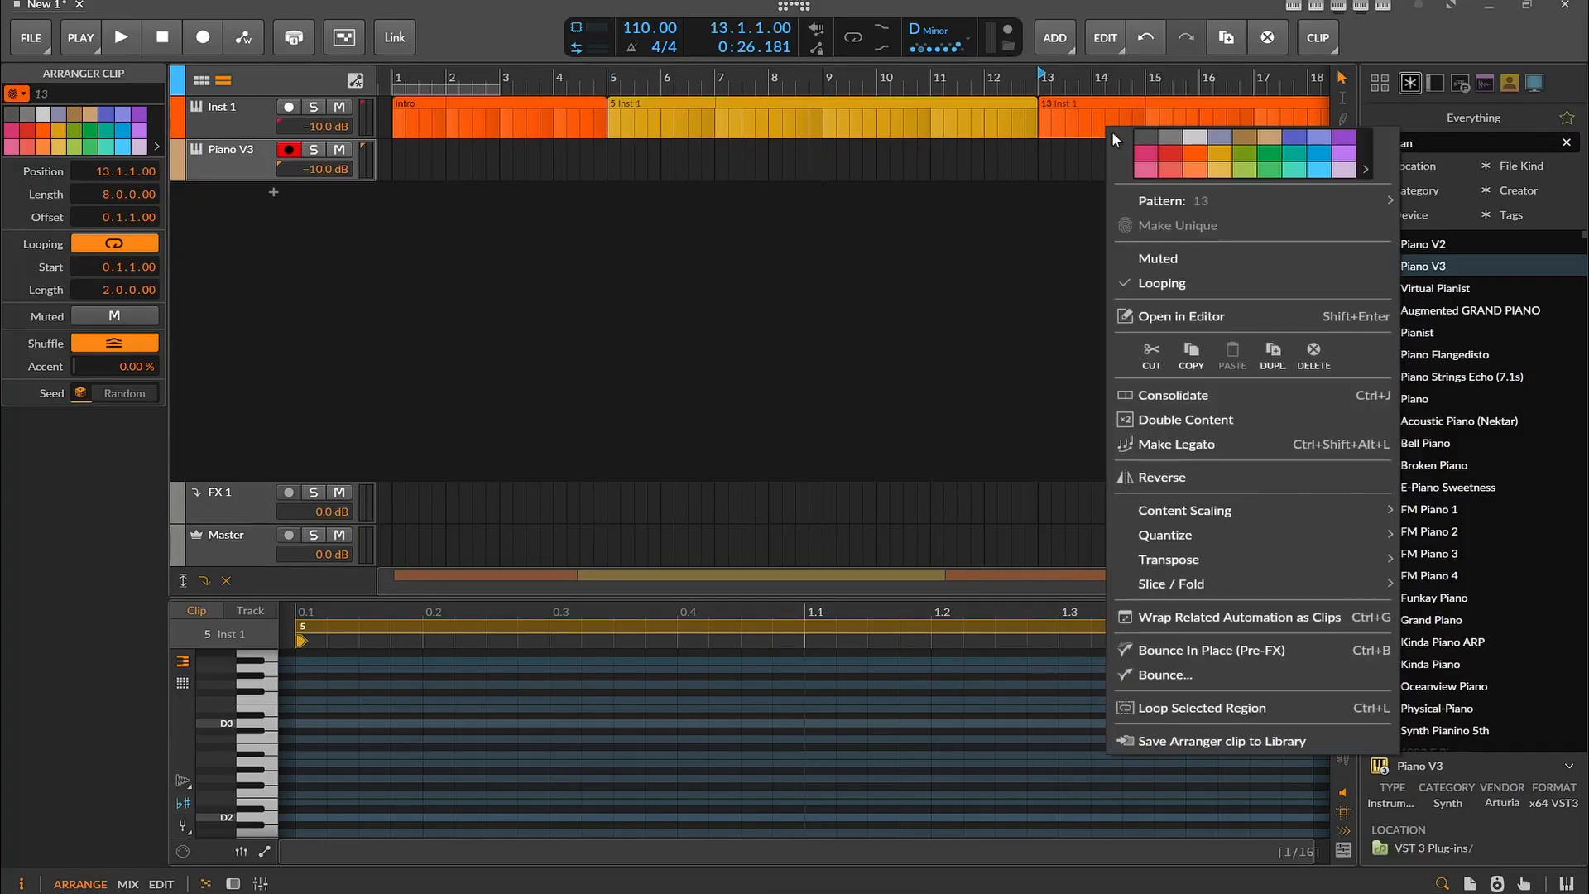
click(1228, 151)
click(798, 295)
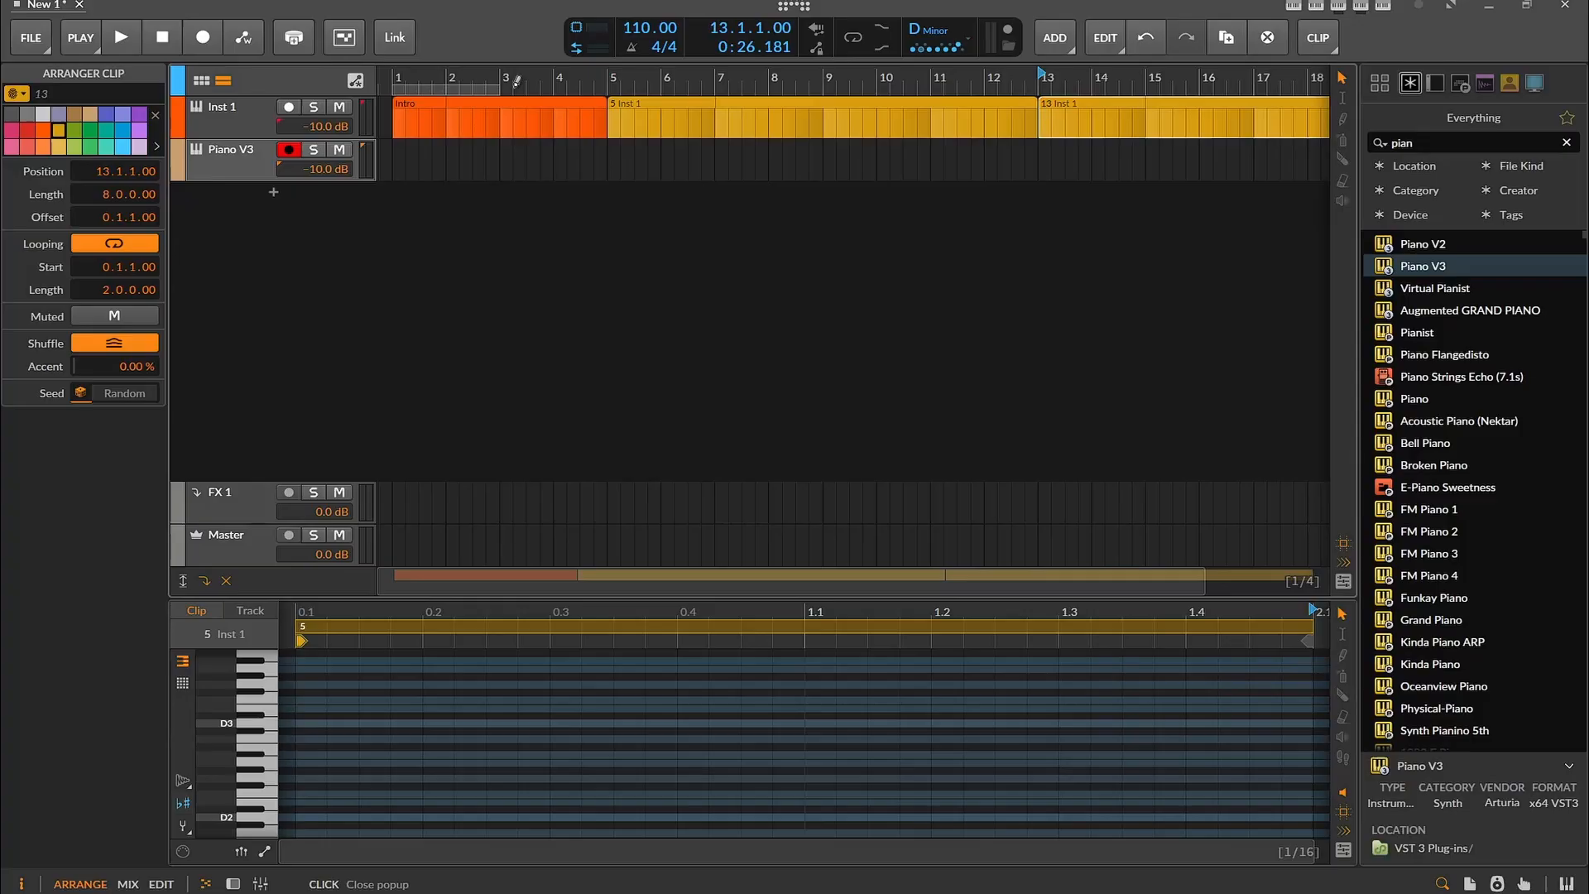
Rename the yellow clip starting at bar 5 as Verse
click(644, 126)
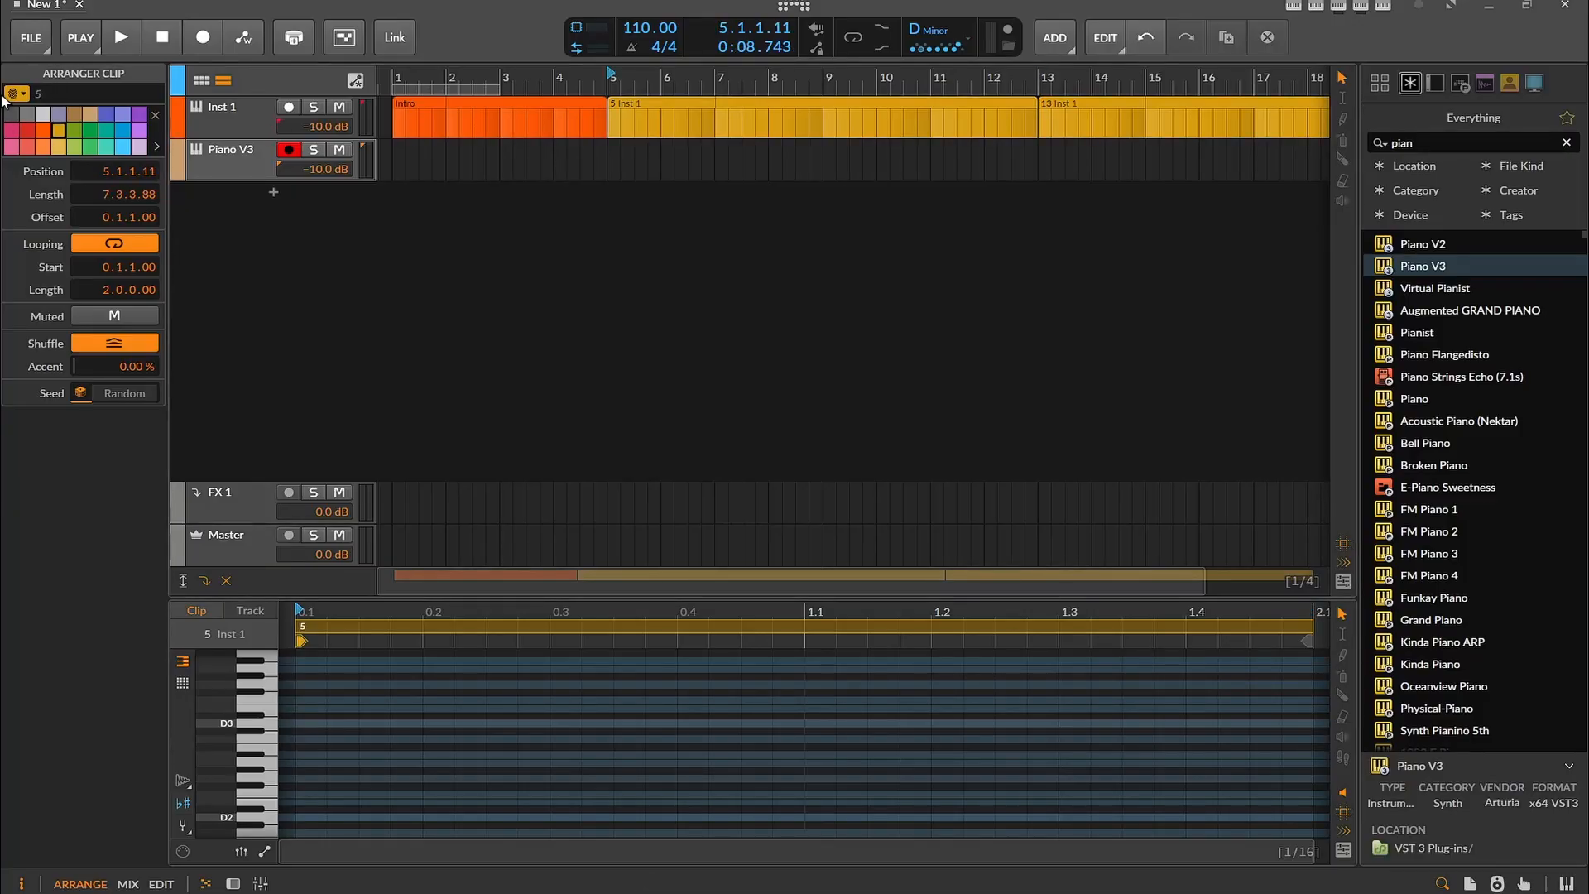
text(Verse)
key(Return)
Check the lyric notes and rename the yellow clip at bar 13 as Verse
key(alt+Tab)
scroll(700, 513, down, 4)
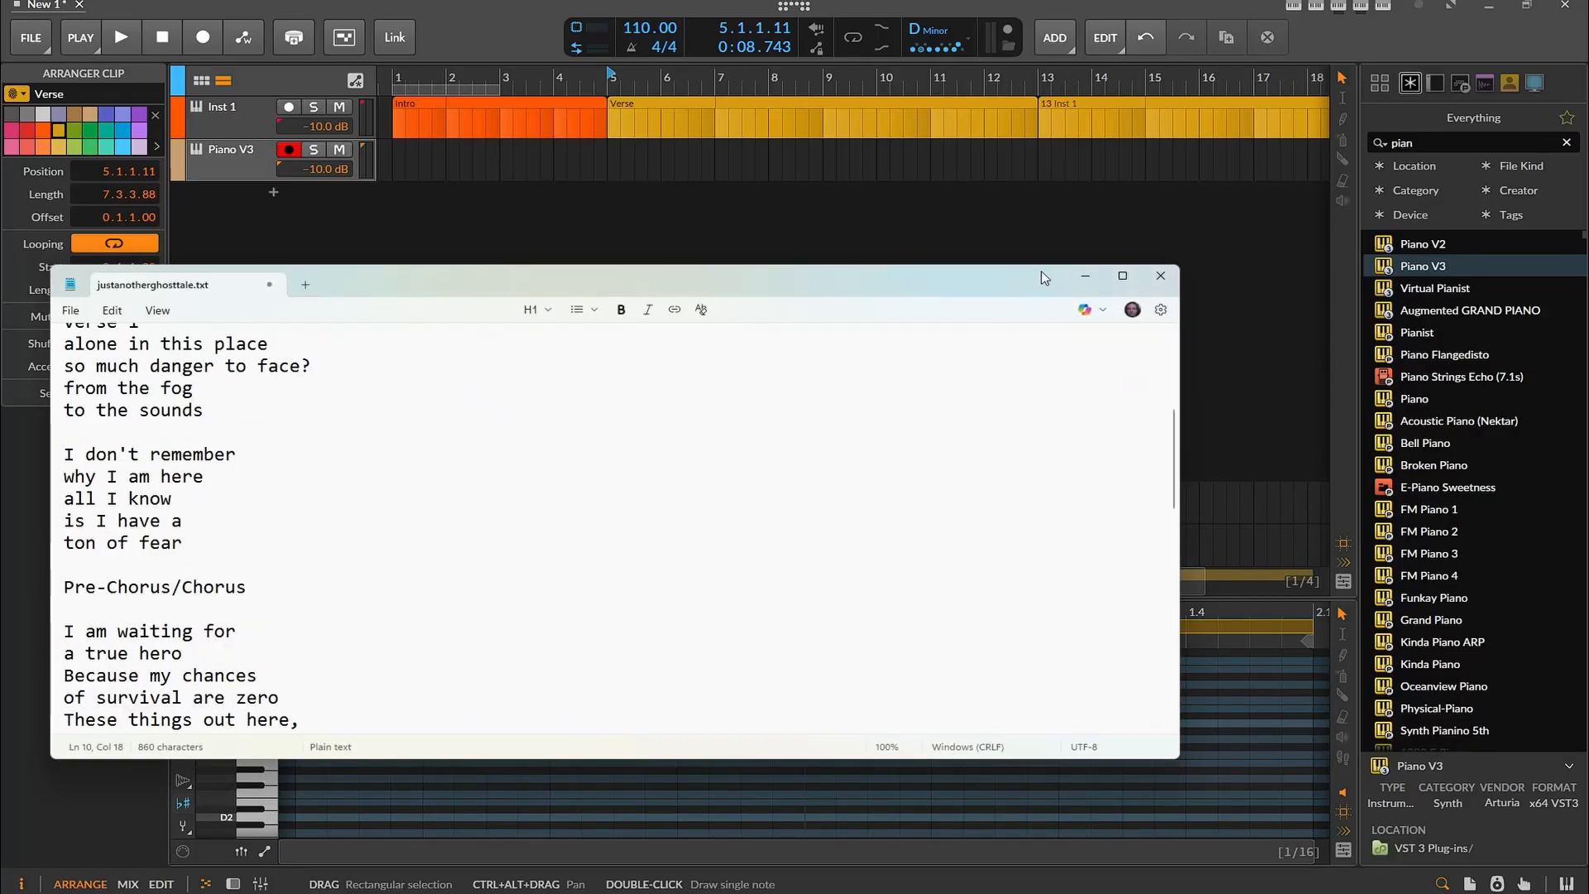
click(1082, 280)
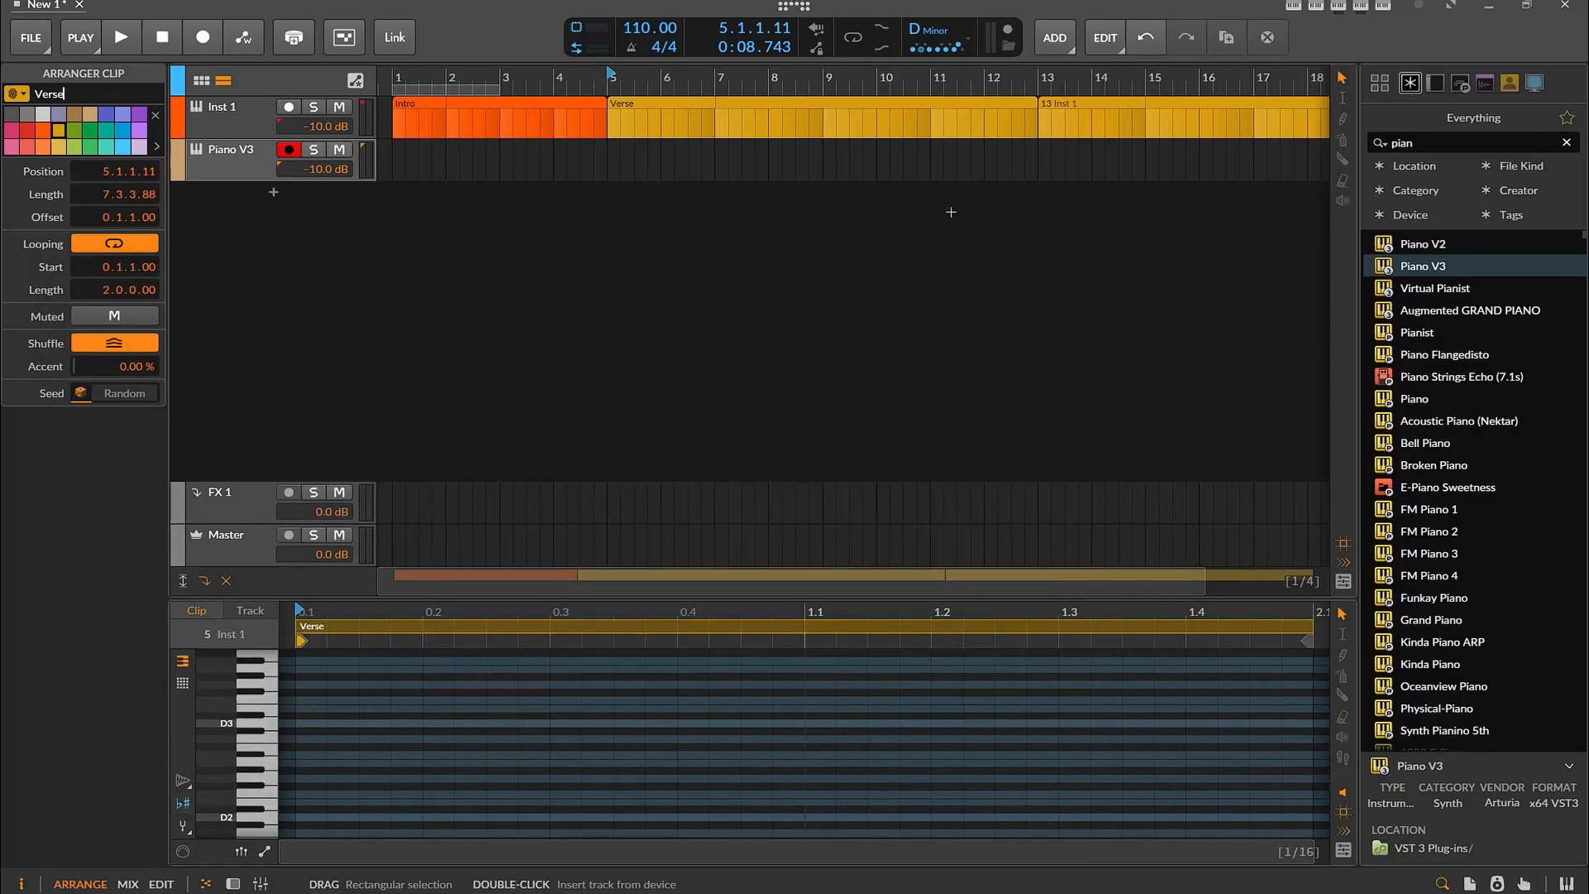
scroll(944, 211, down, 4)
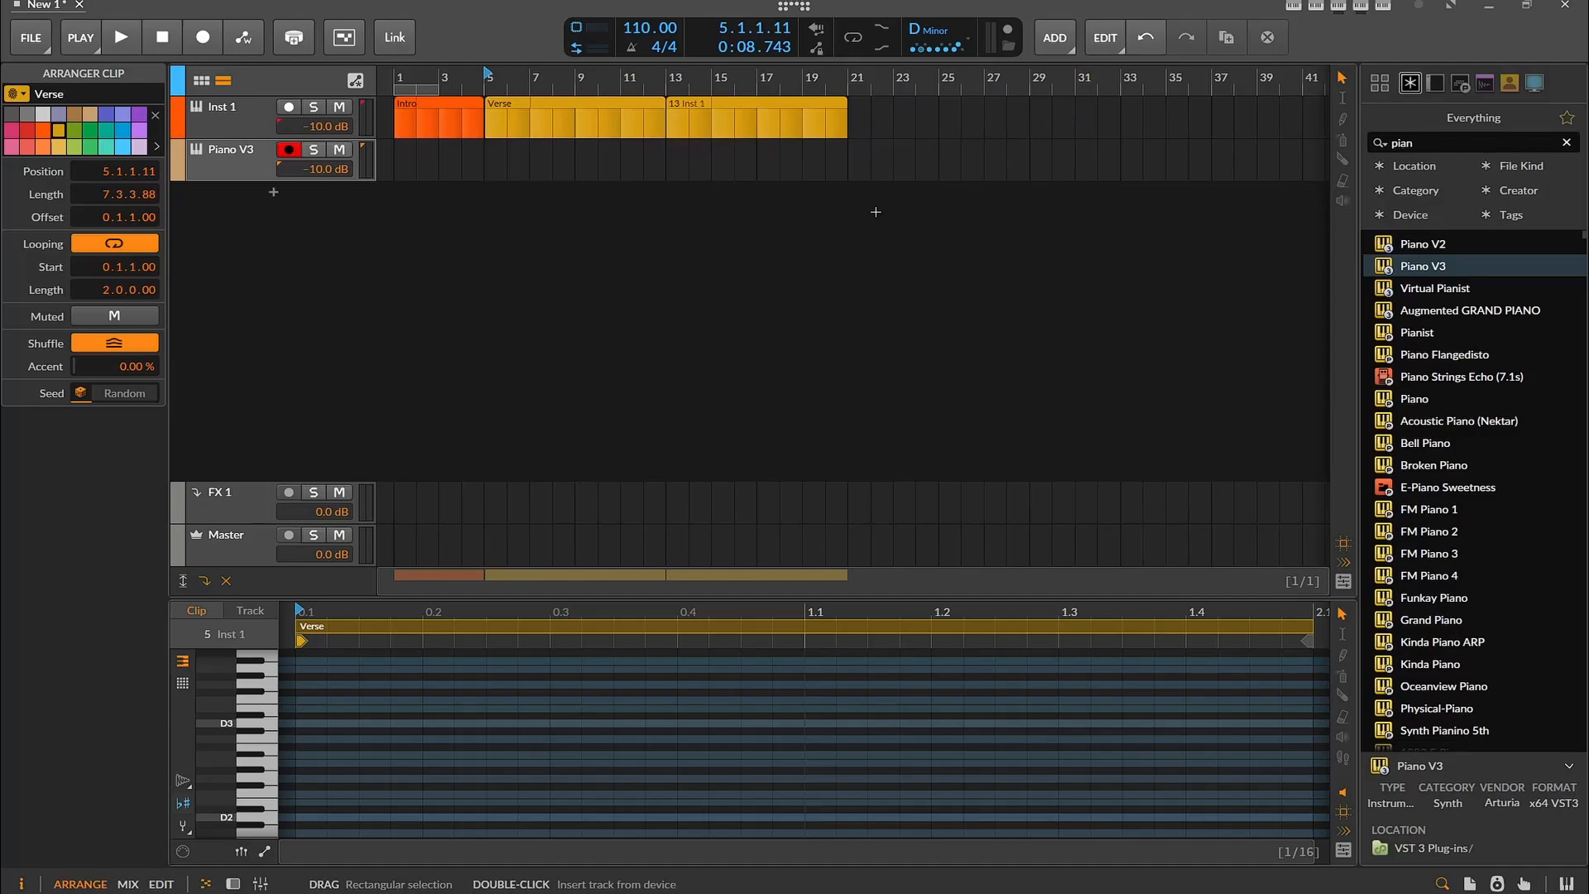
click(684, 124)
click(3, 103)
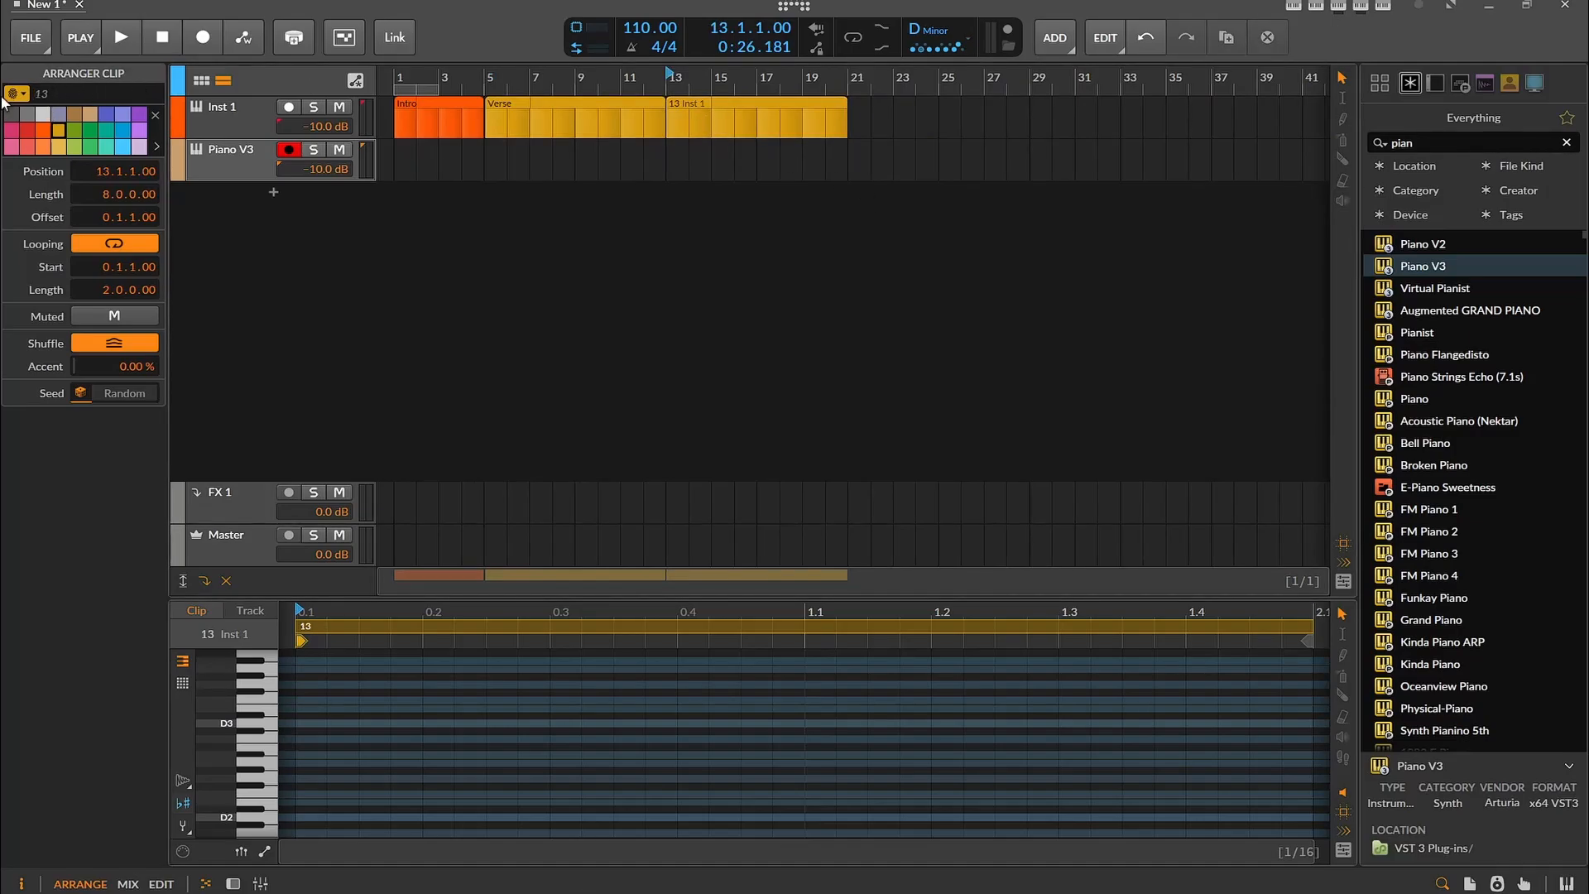
key(ctrl+a)
text(Verse)
key(Return)
Following the lyric notes, add a red 8-bar Pre/Chorus section at bar 21 from a copy of the second Verse clip
key(alt+Tab)
scroll(613, 529, up, 4)
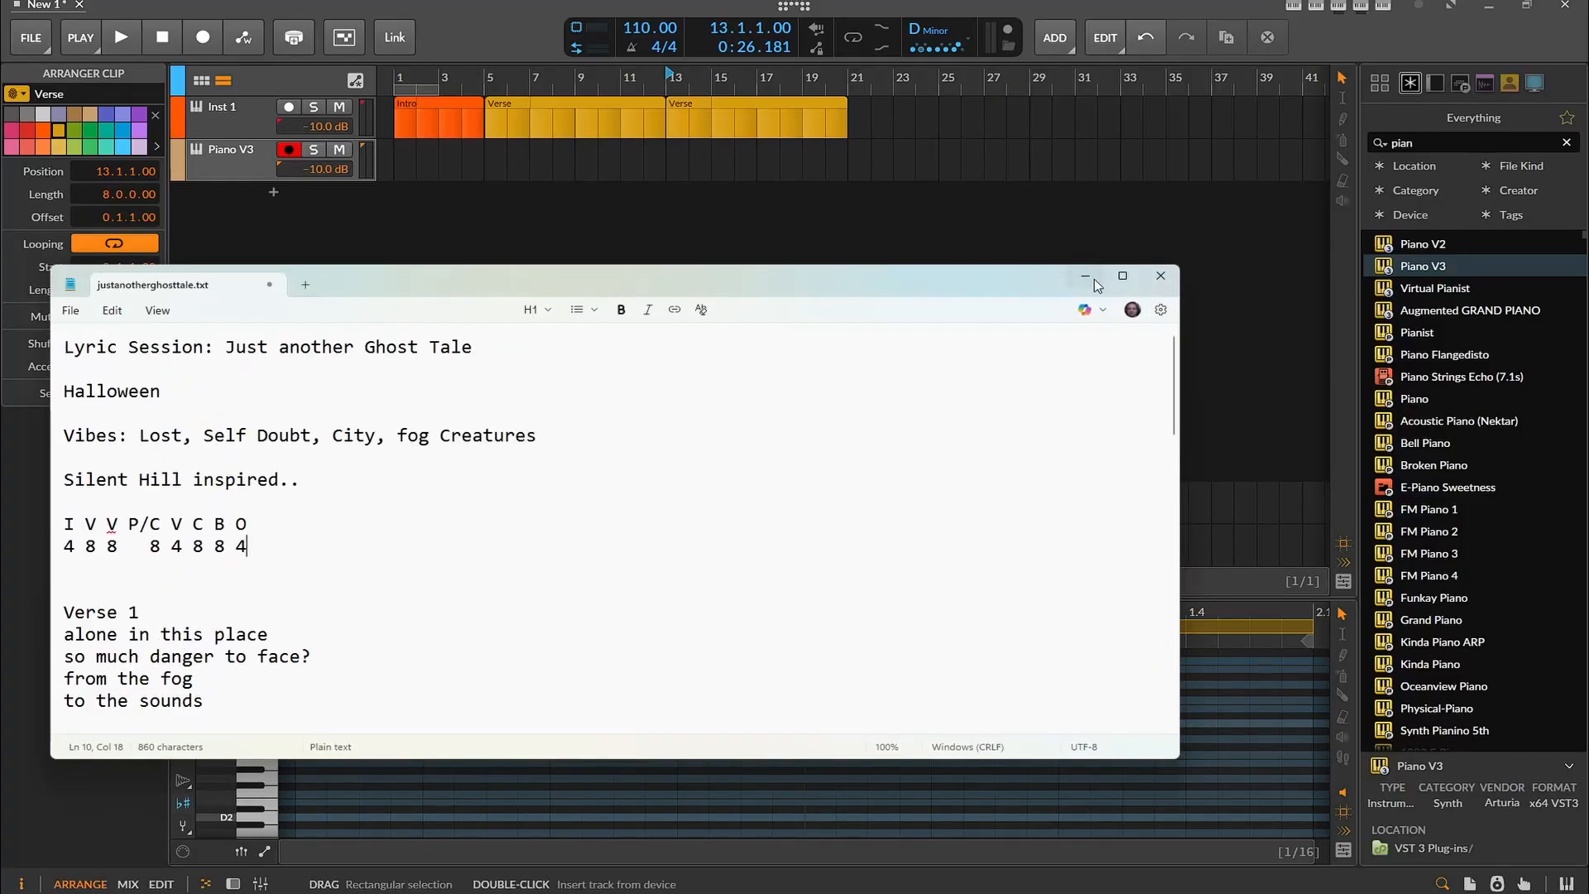
key(alt+Tab)
drag(728, 120, 873, 121)
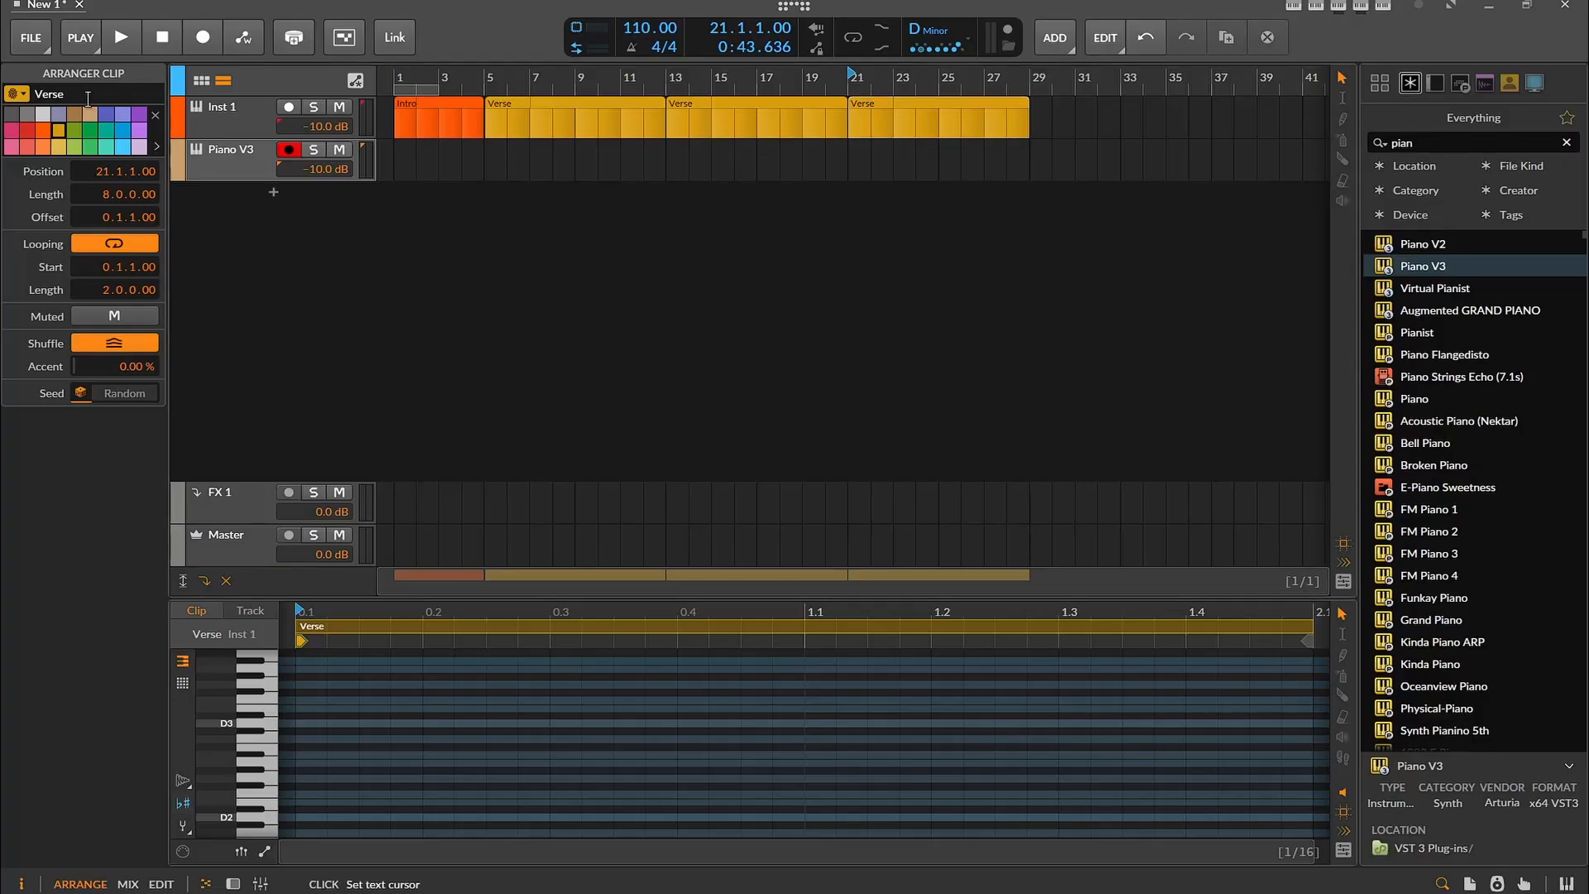
click(50, 93)
text(Pre/Chorus)
right_click(875, 126)
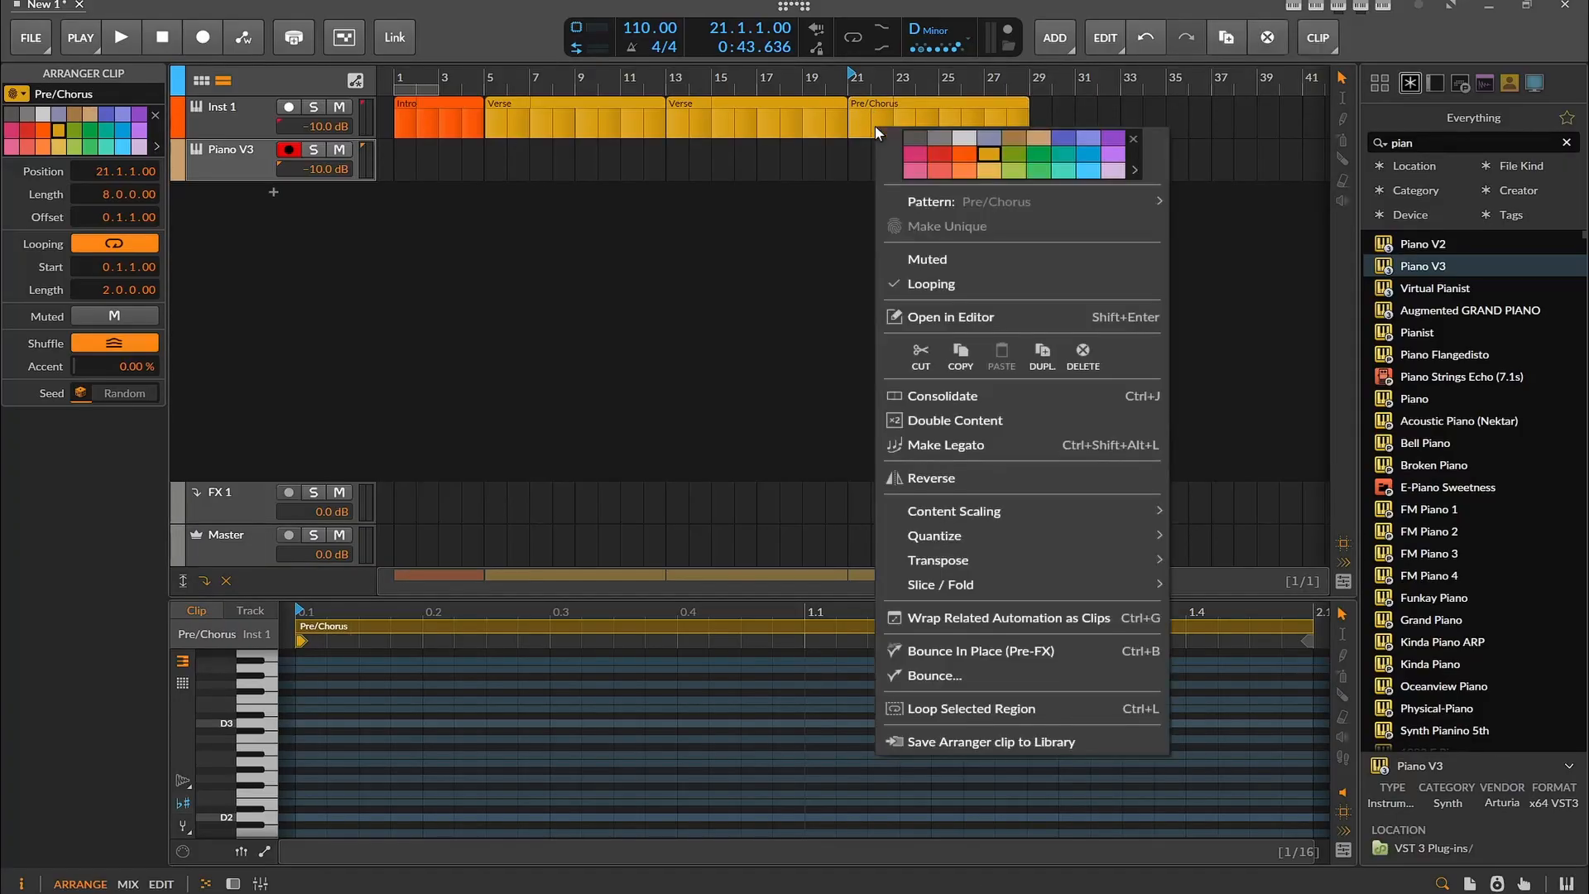
click(945, 160)
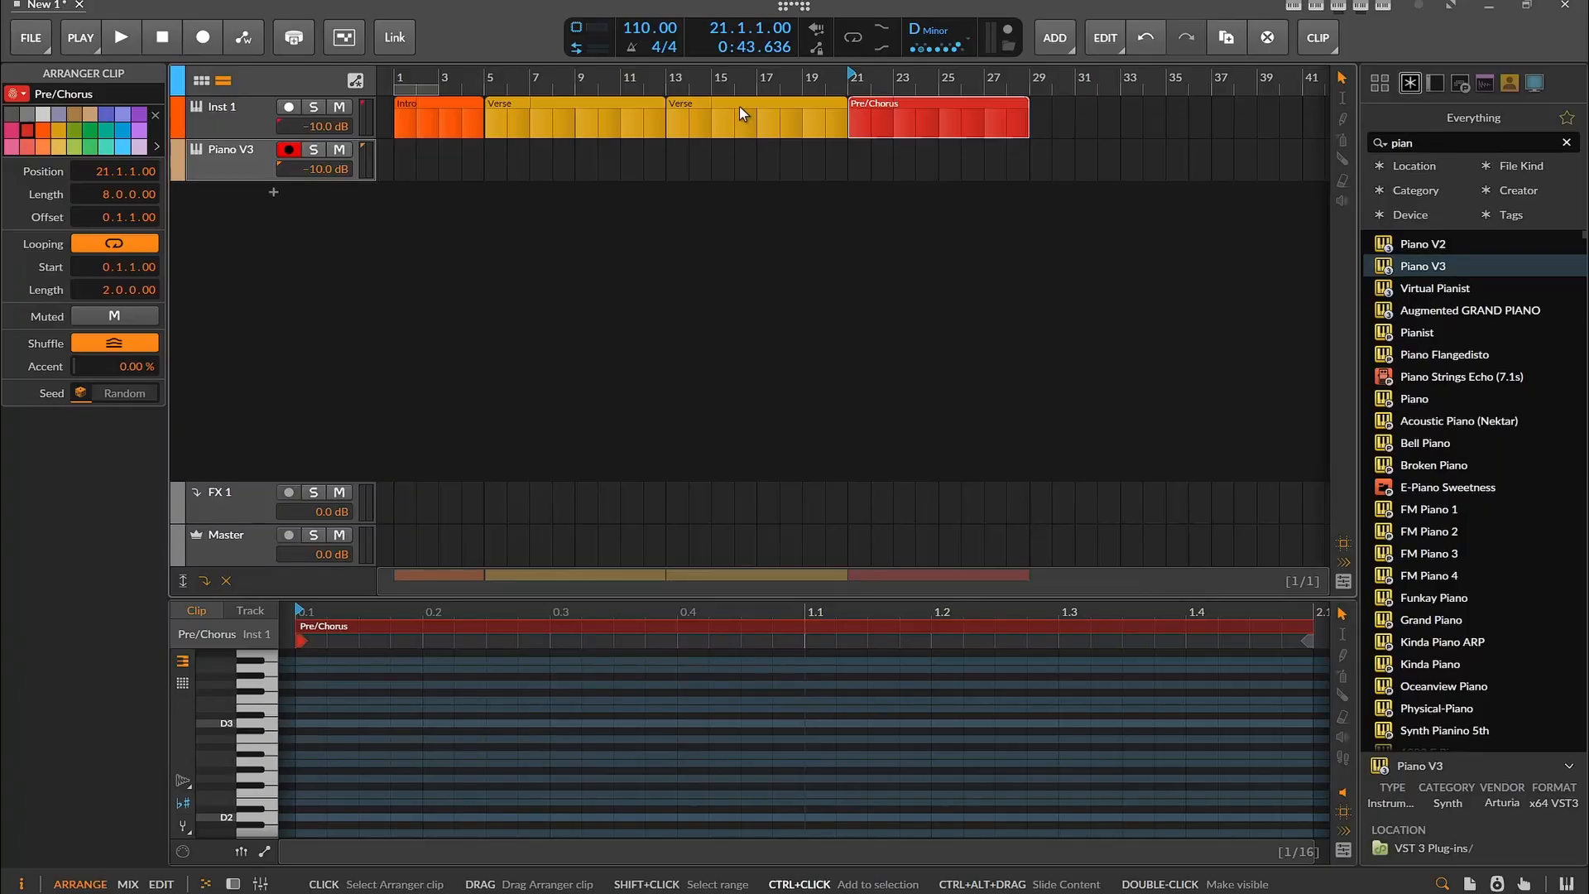
Copy the Verse clip to bar 29, directly after the Pre/Chorus, and recheck the song structure notes
drag(738, 106, 1111, 116)
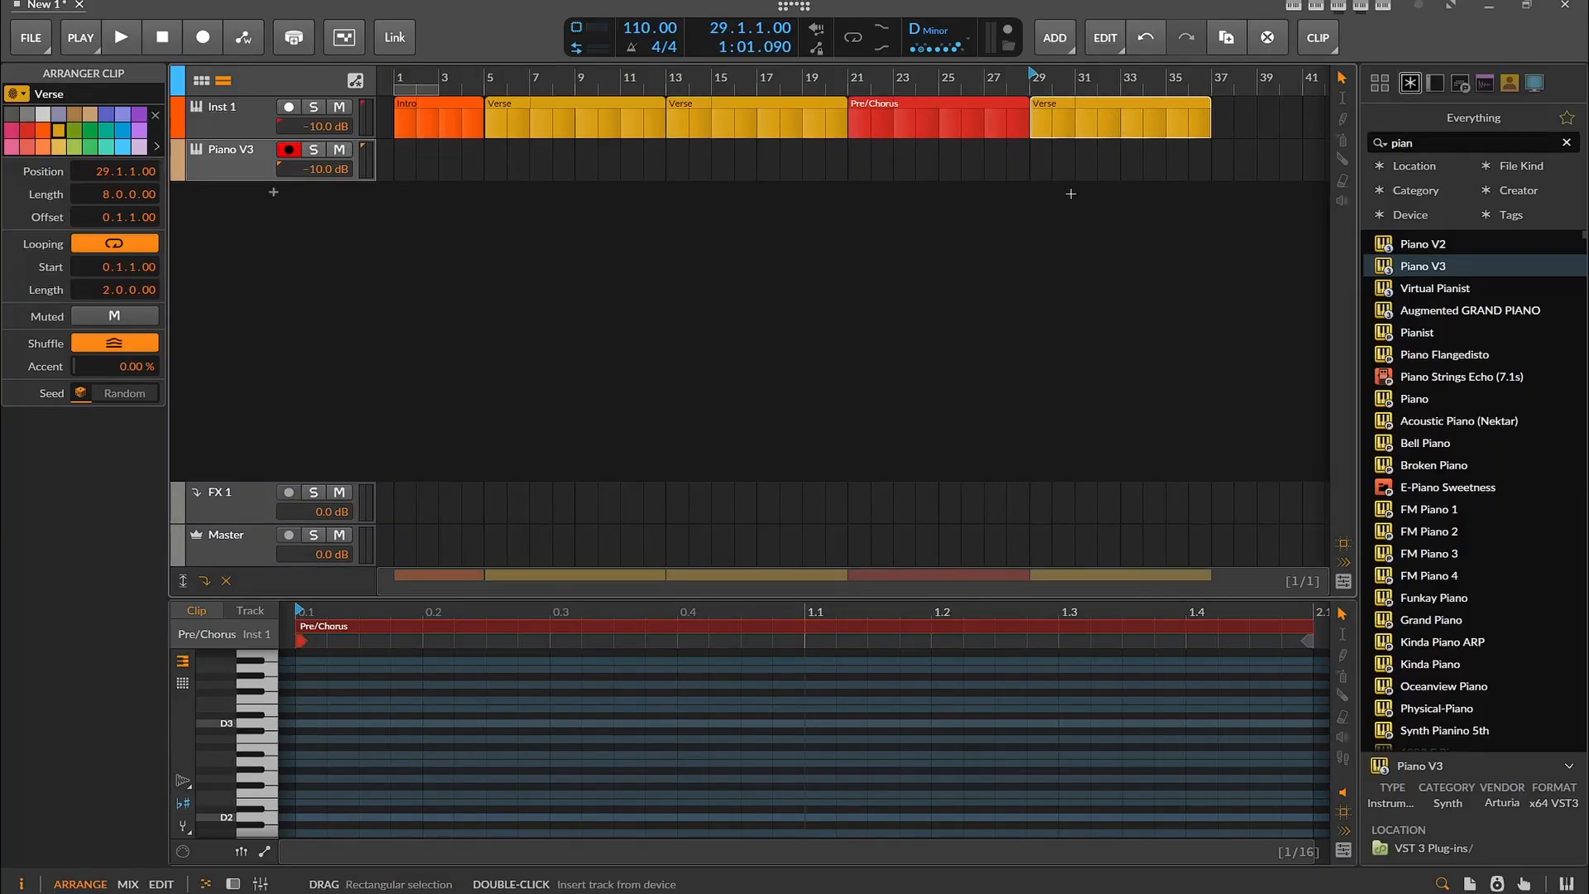
drag(1100, 579, 1321, 580)
key(alt+Tab)
key(alt+Tab)
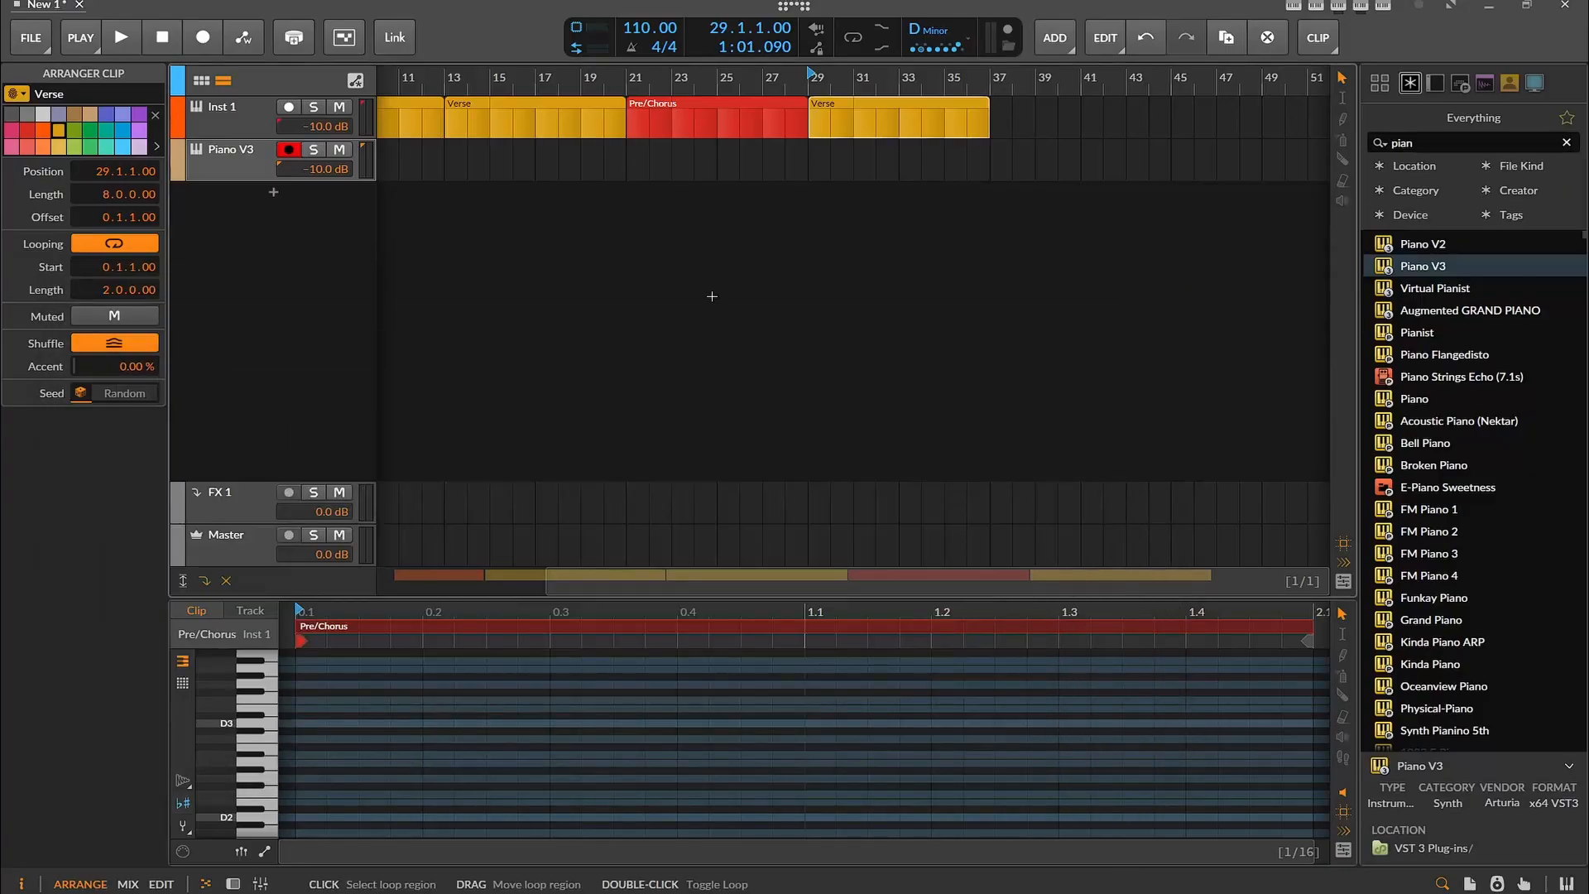
Copy the Pre/Chorus clip to bar 37 and rename the copy Chorus
drag(683, 116, 1048, 112)
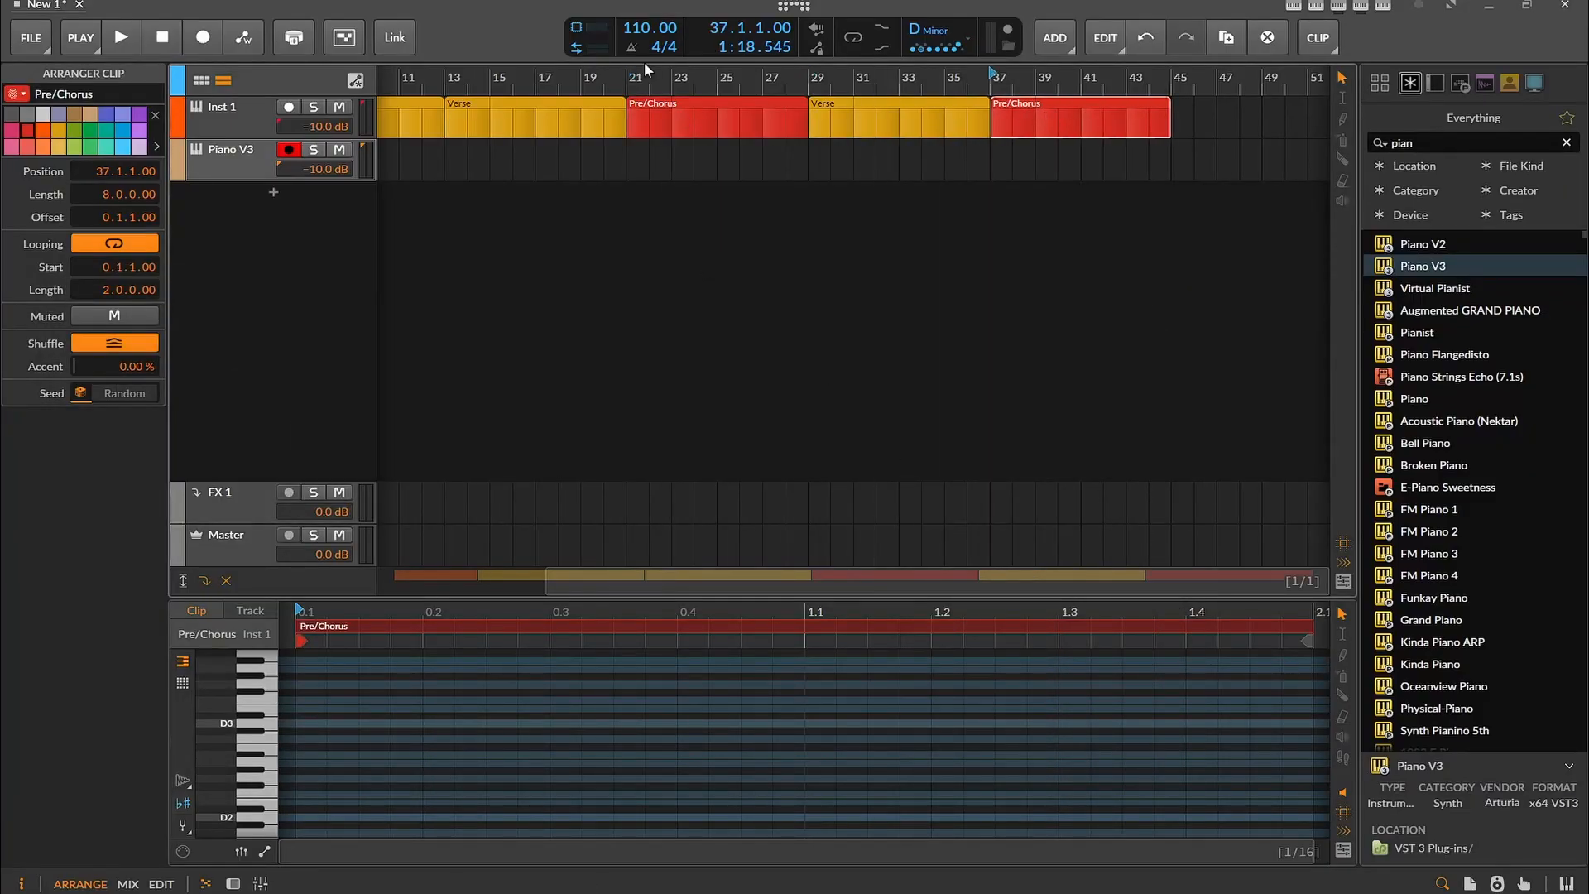
drag(54, 93, 4, 100)
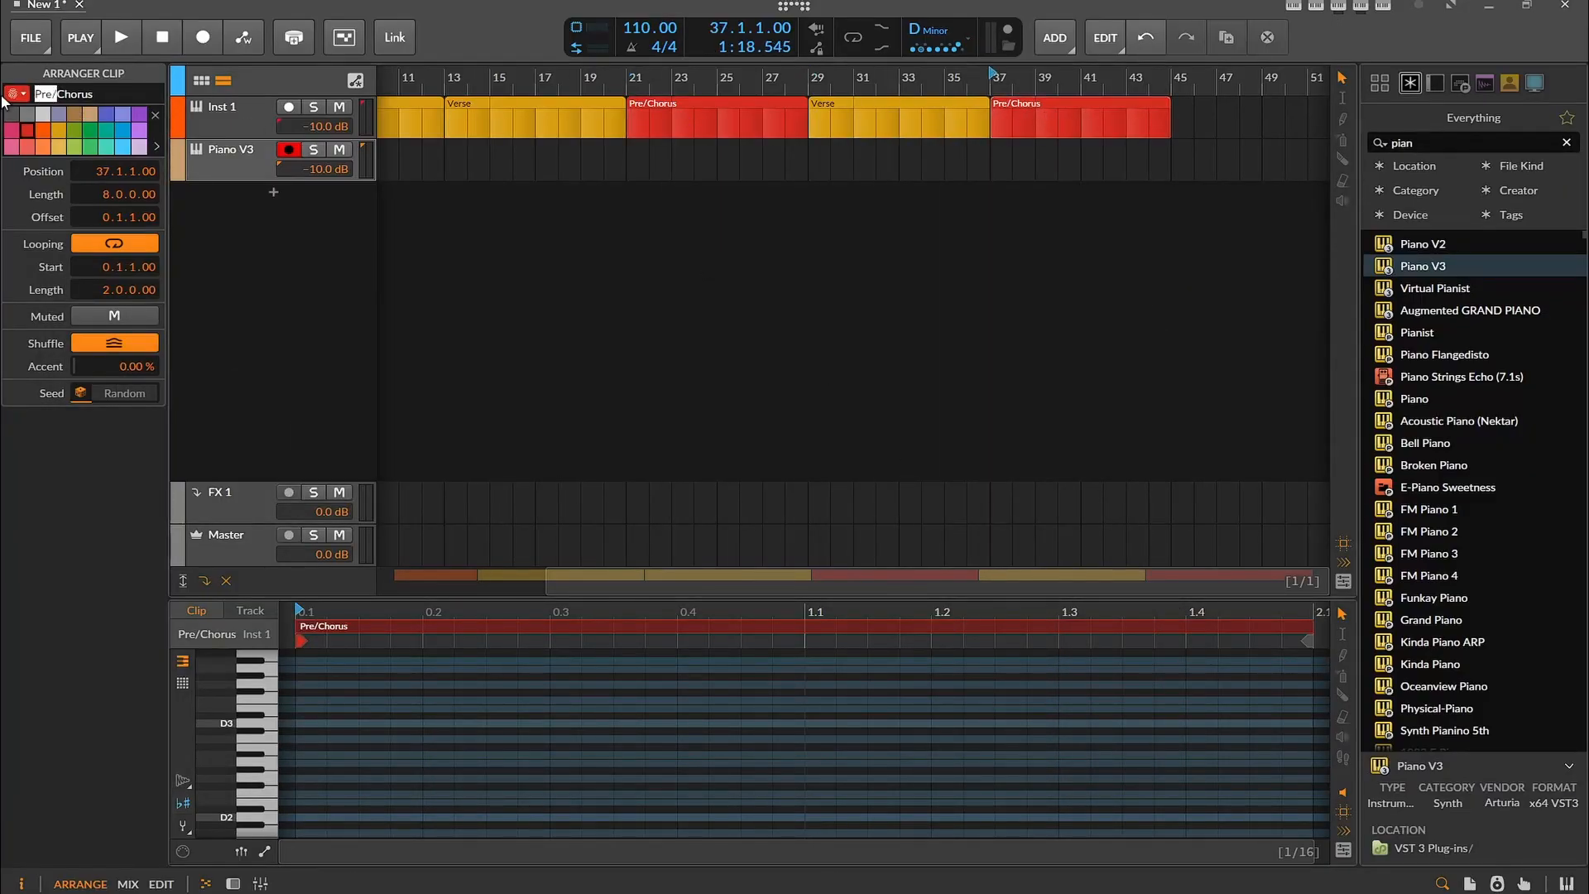
key(BackSpace)
key(Return)
Following the notes, shorten the third Verse clip to 4 bars and move the Chorus clip to bar 33
key(alt+Tab)
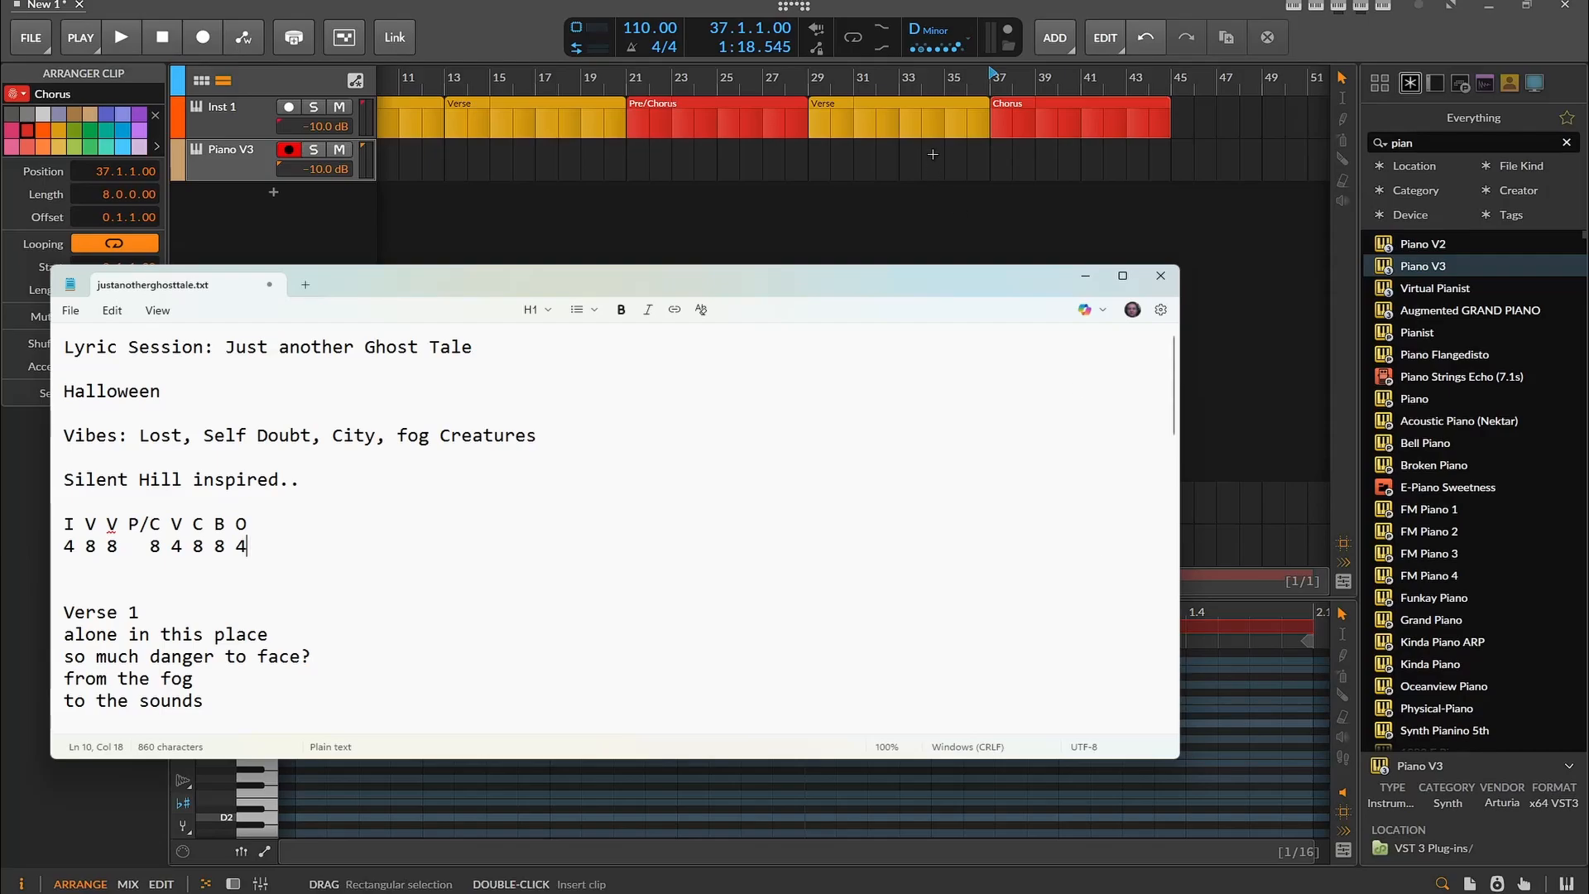
click(888, 118)
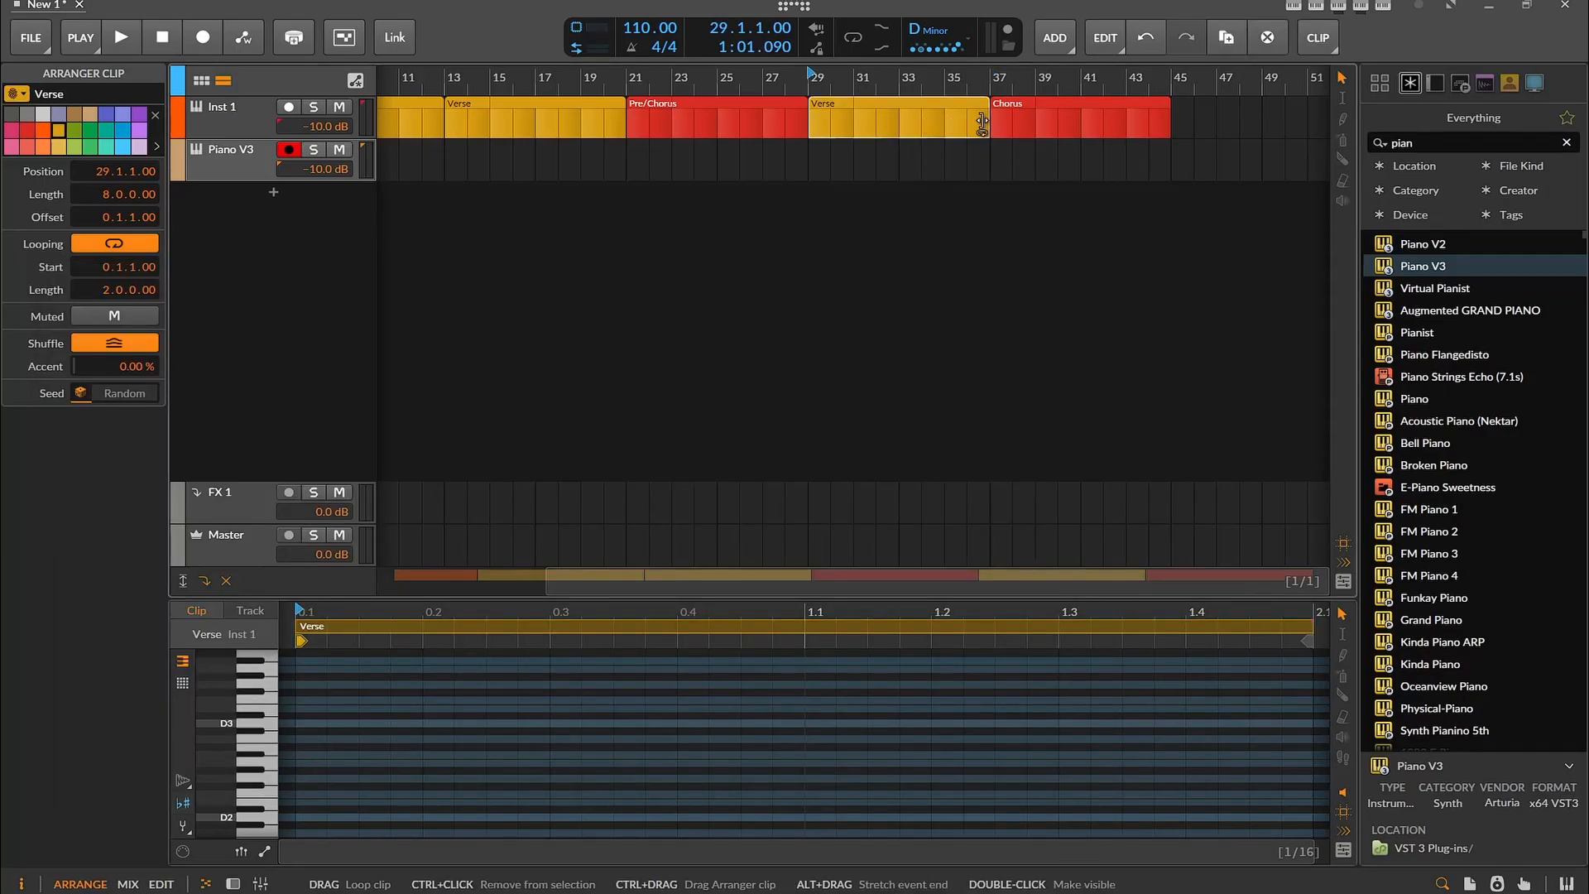
drag(982, 122, 899, 123)
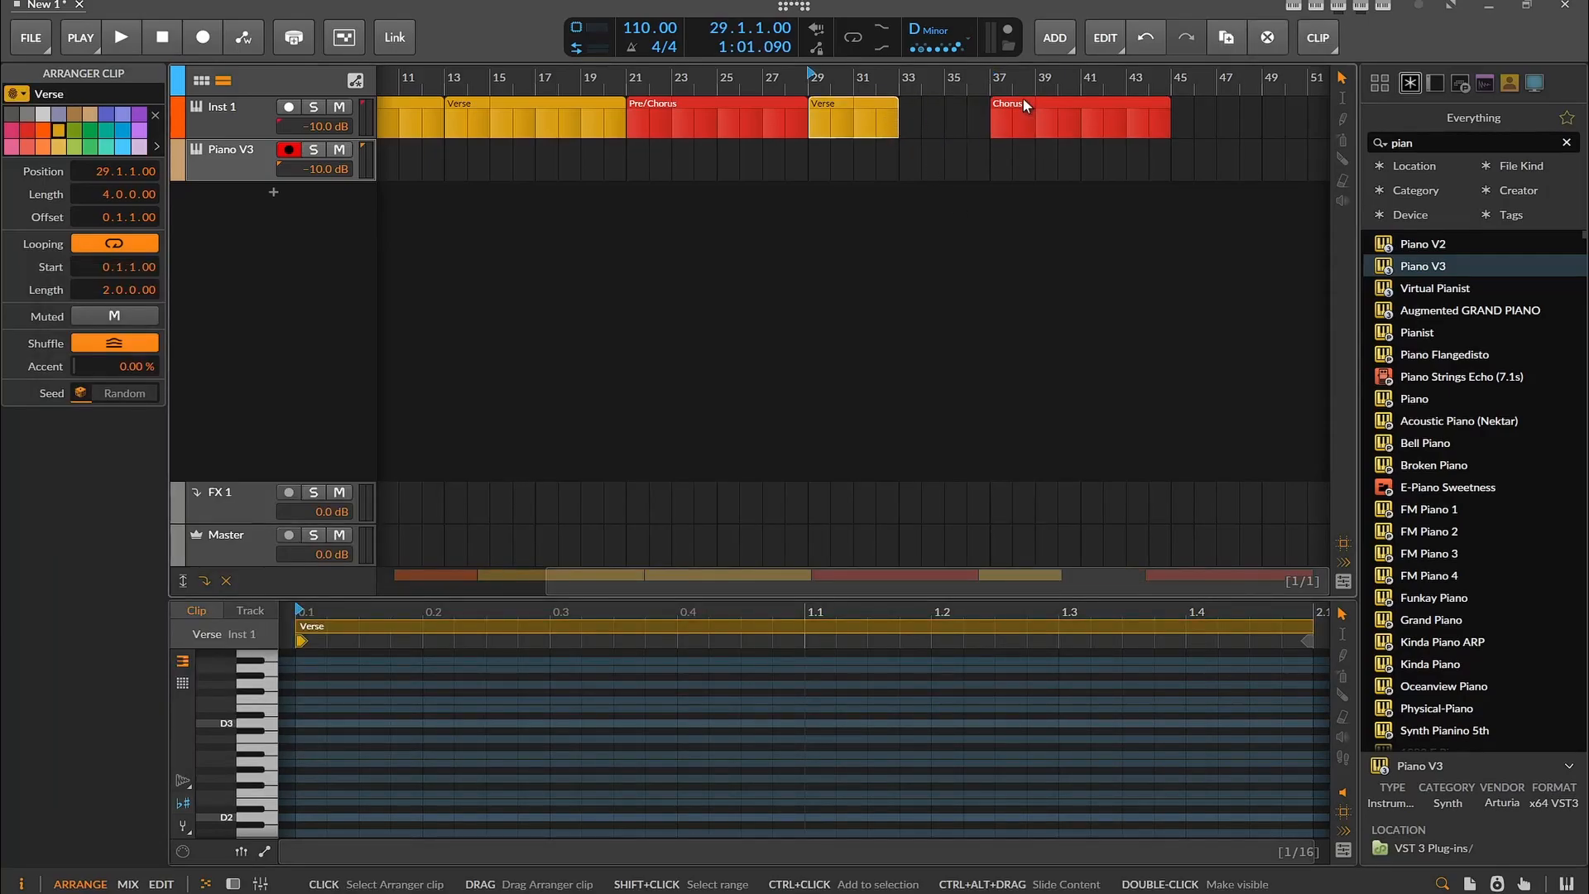
drag(1025, 101, 934, 124)
Add a brown 8-bar Bridge section at bar 41 from a copy of the Chorus clip
click(1163, 893)
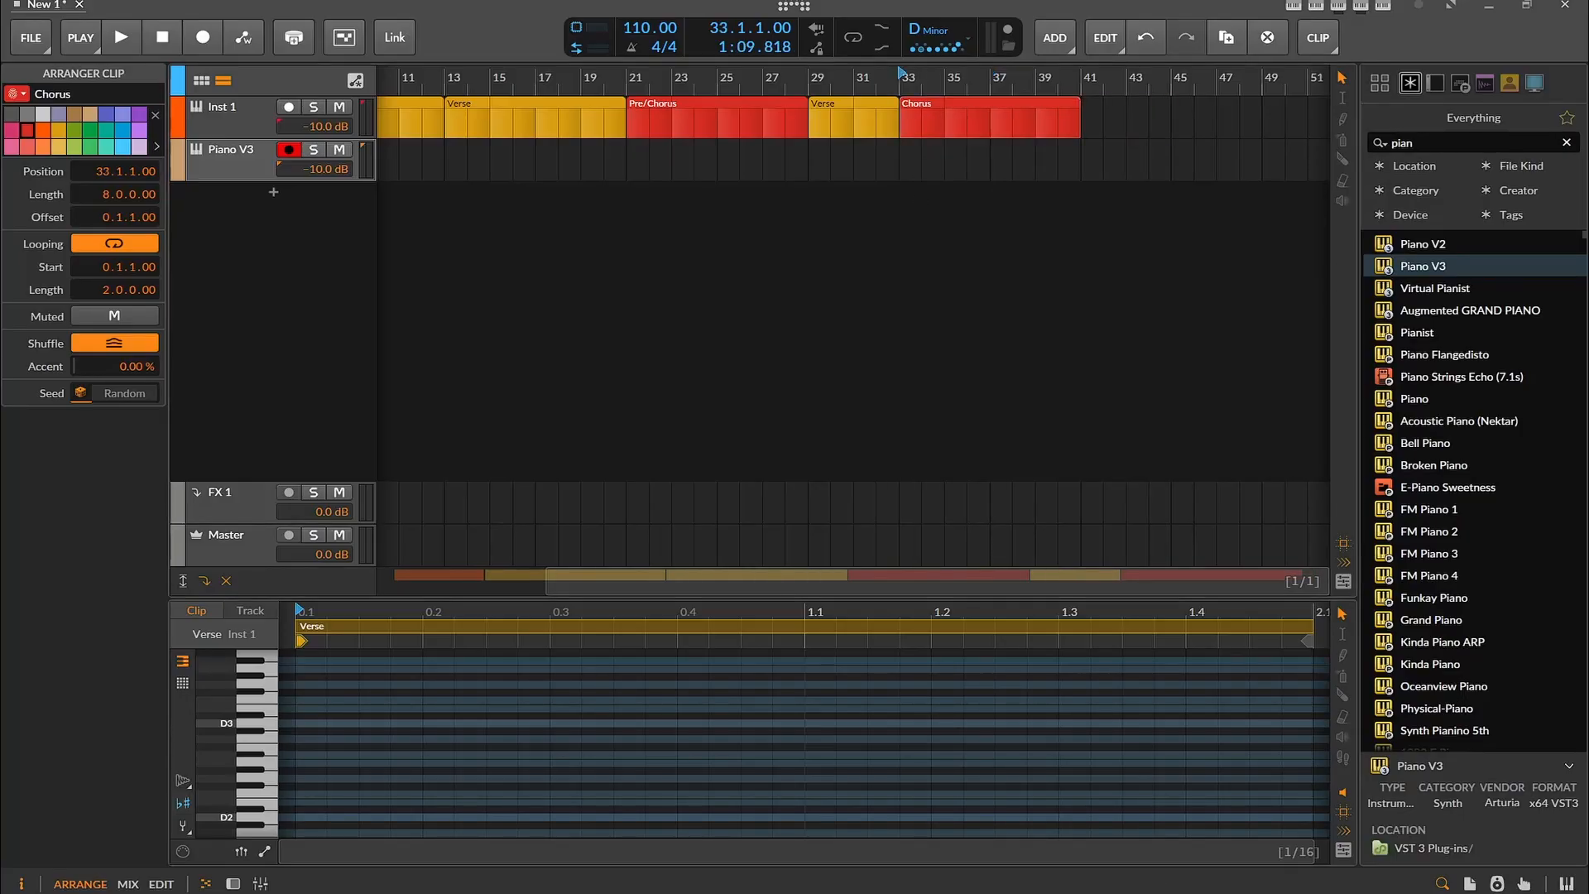
click(1163, 893)
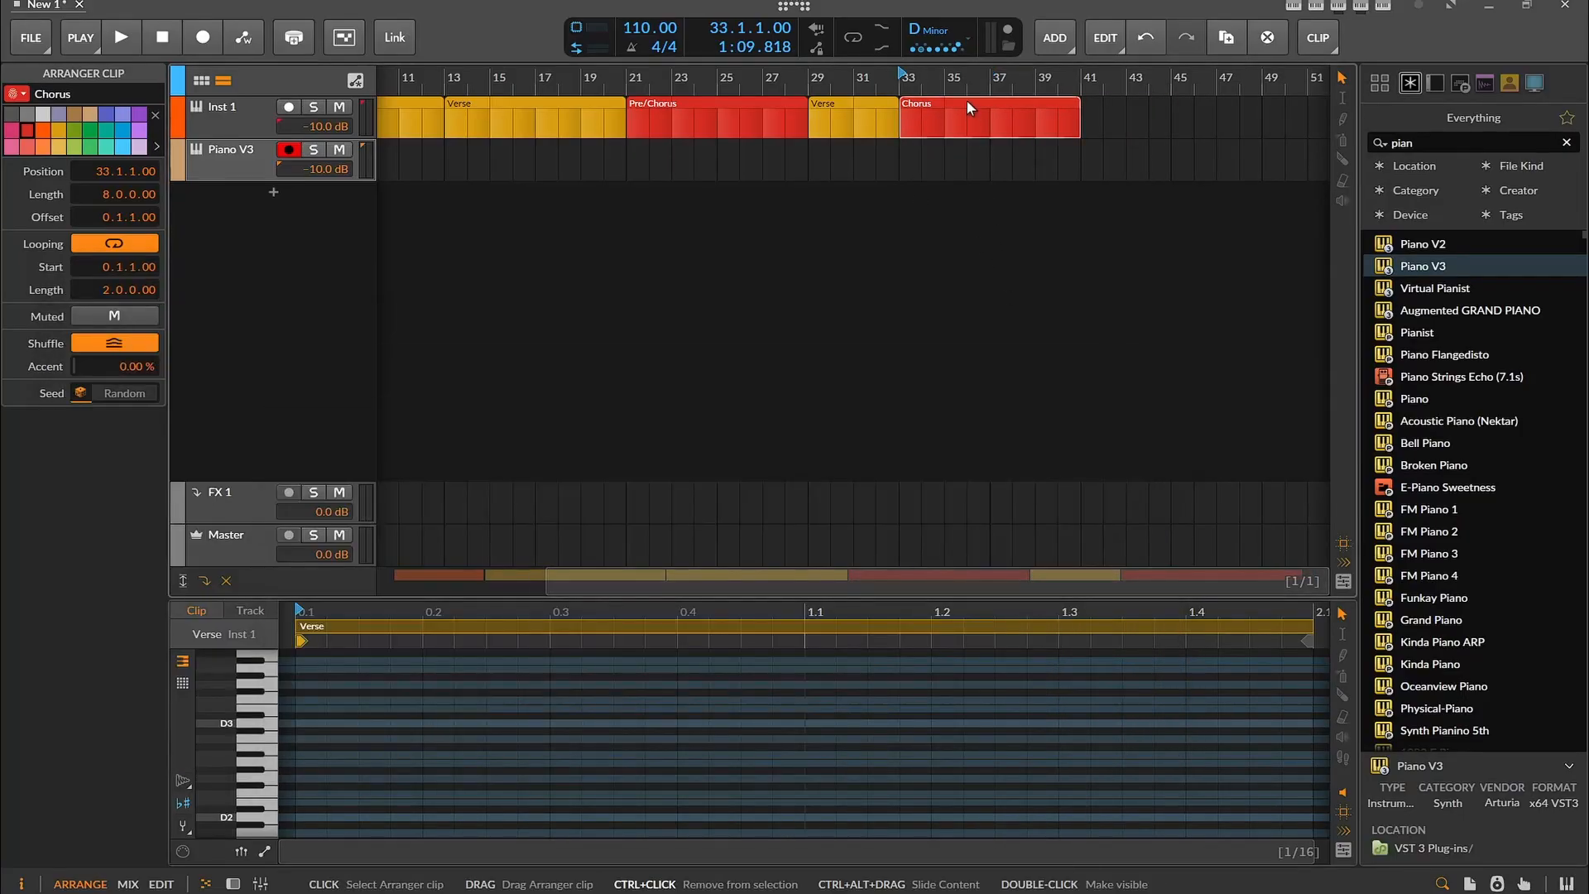
drag(967, 101, 1139, 112)
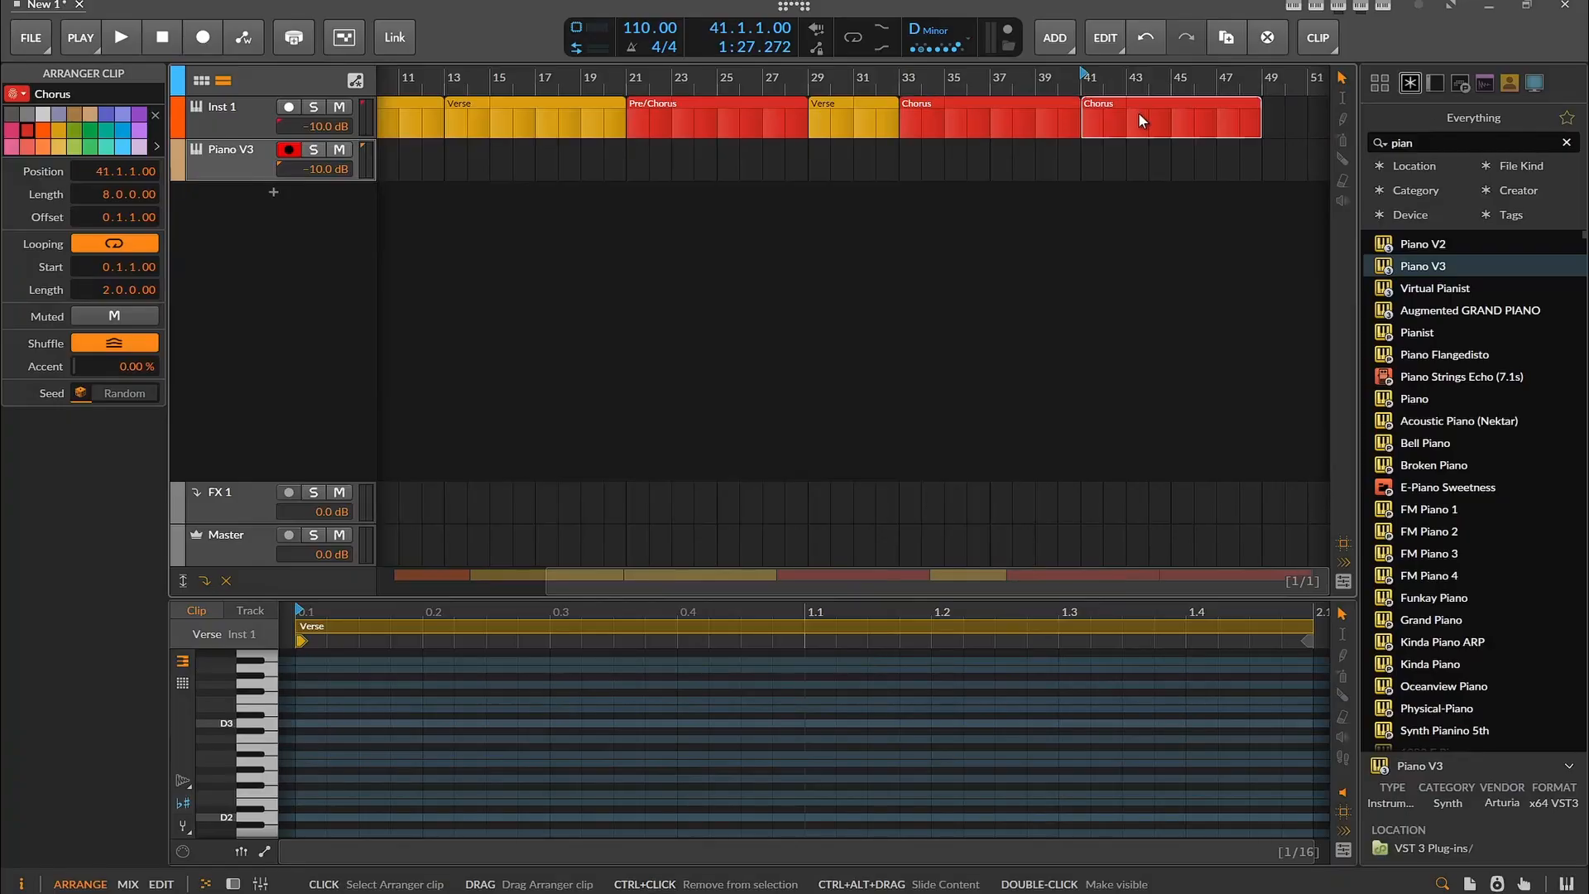
right_click(1139, 112)
click(1274, 126)
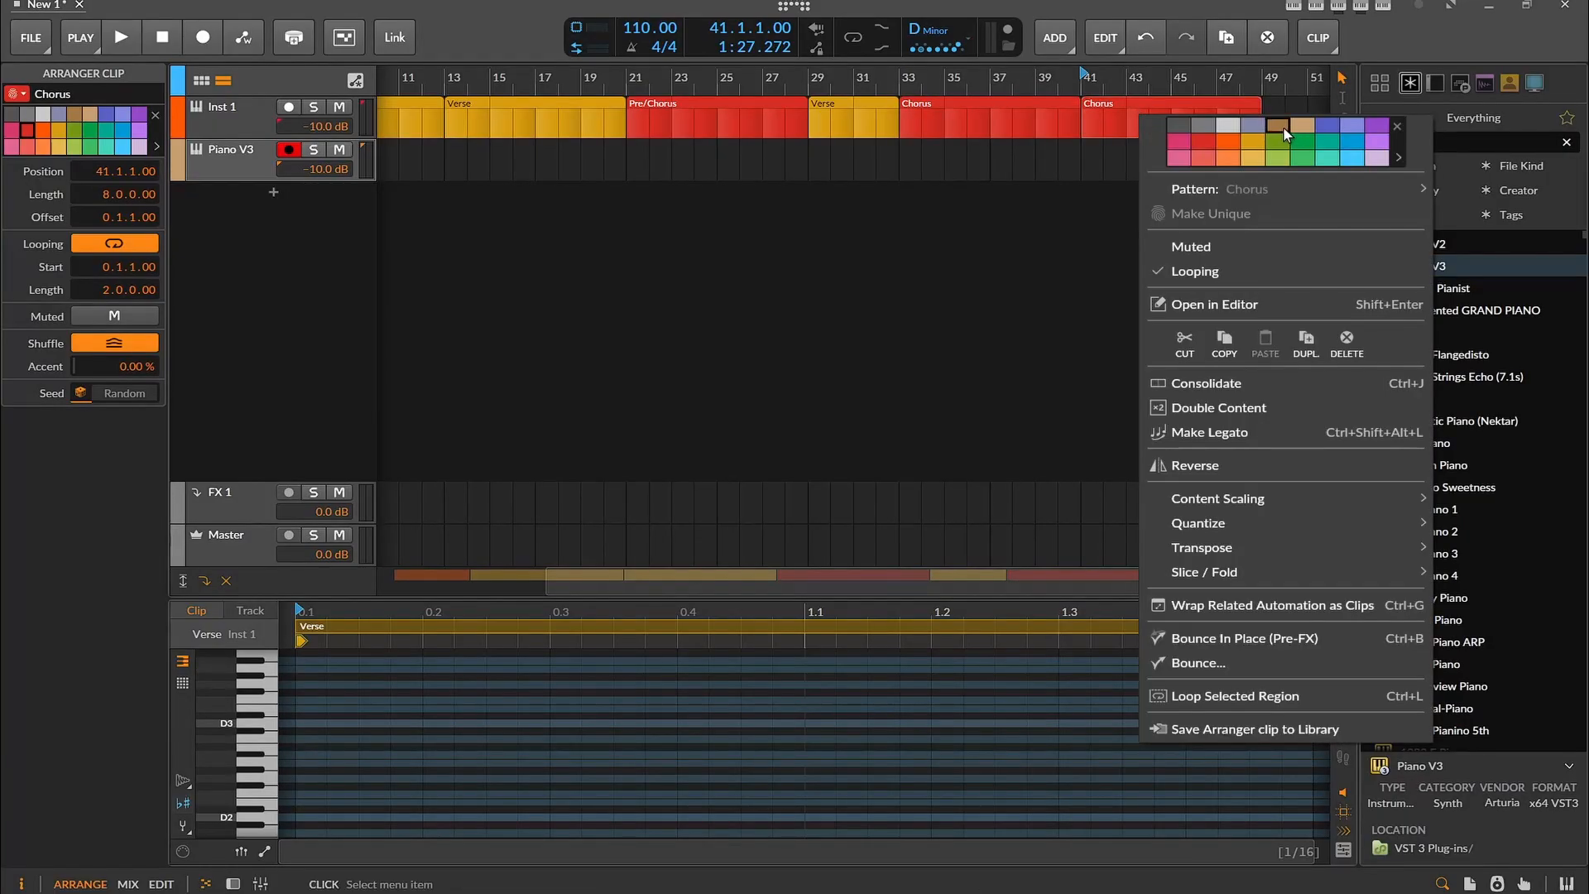
click(1106, 108)
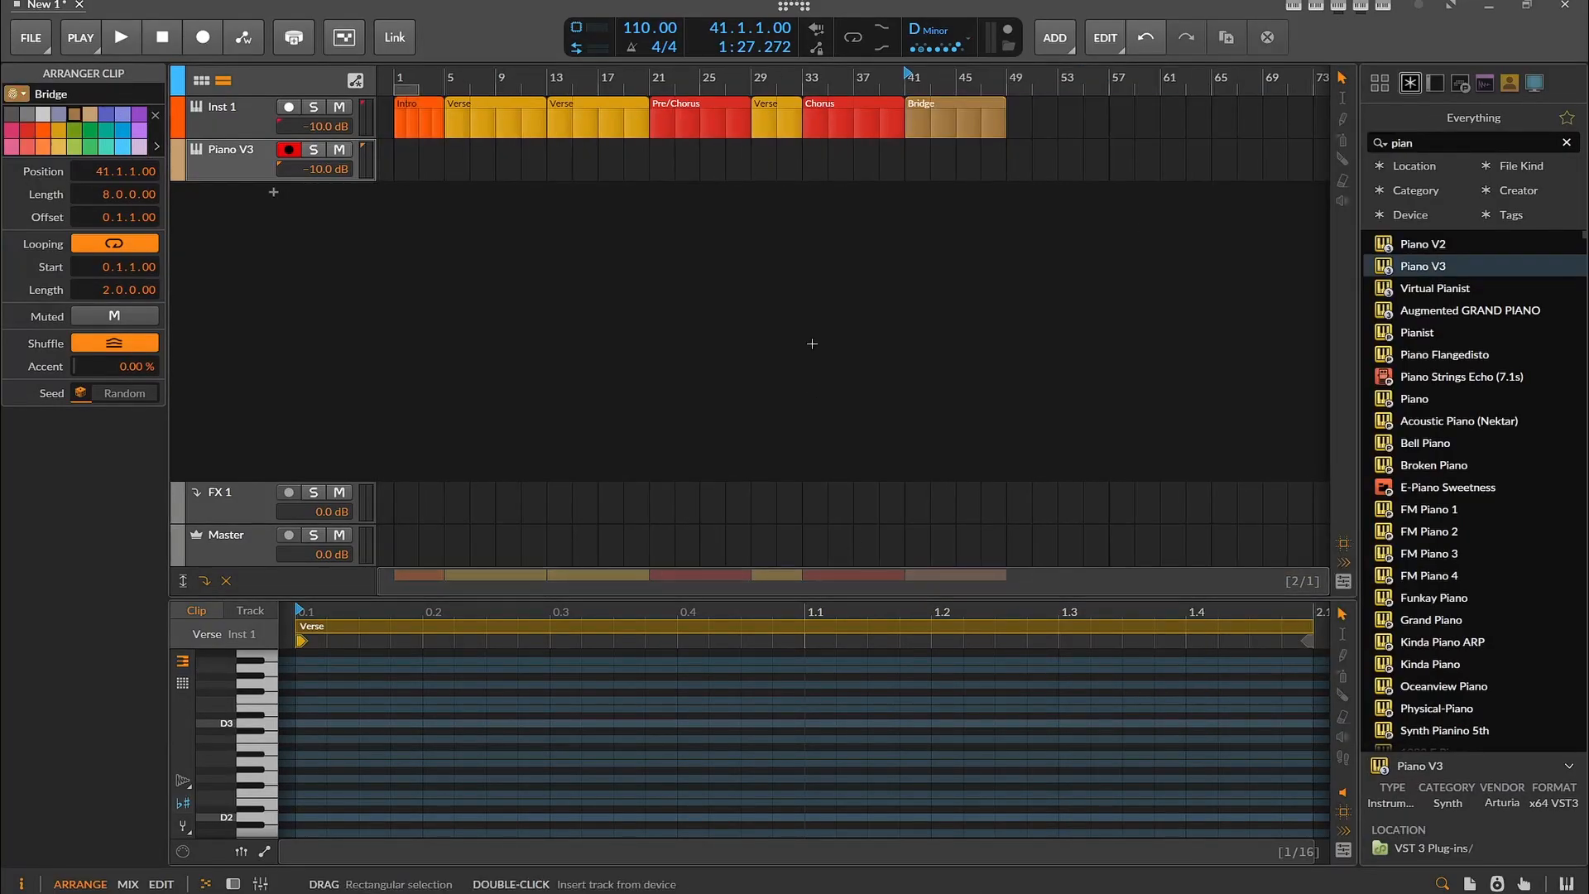
Add an Outro section at bar 49 from a copy of the Intro clip and colour it grey-blue
click(414, 108)
drag(544, 118, 1023, 118)
right_click(1024, 118)
key(Escape)
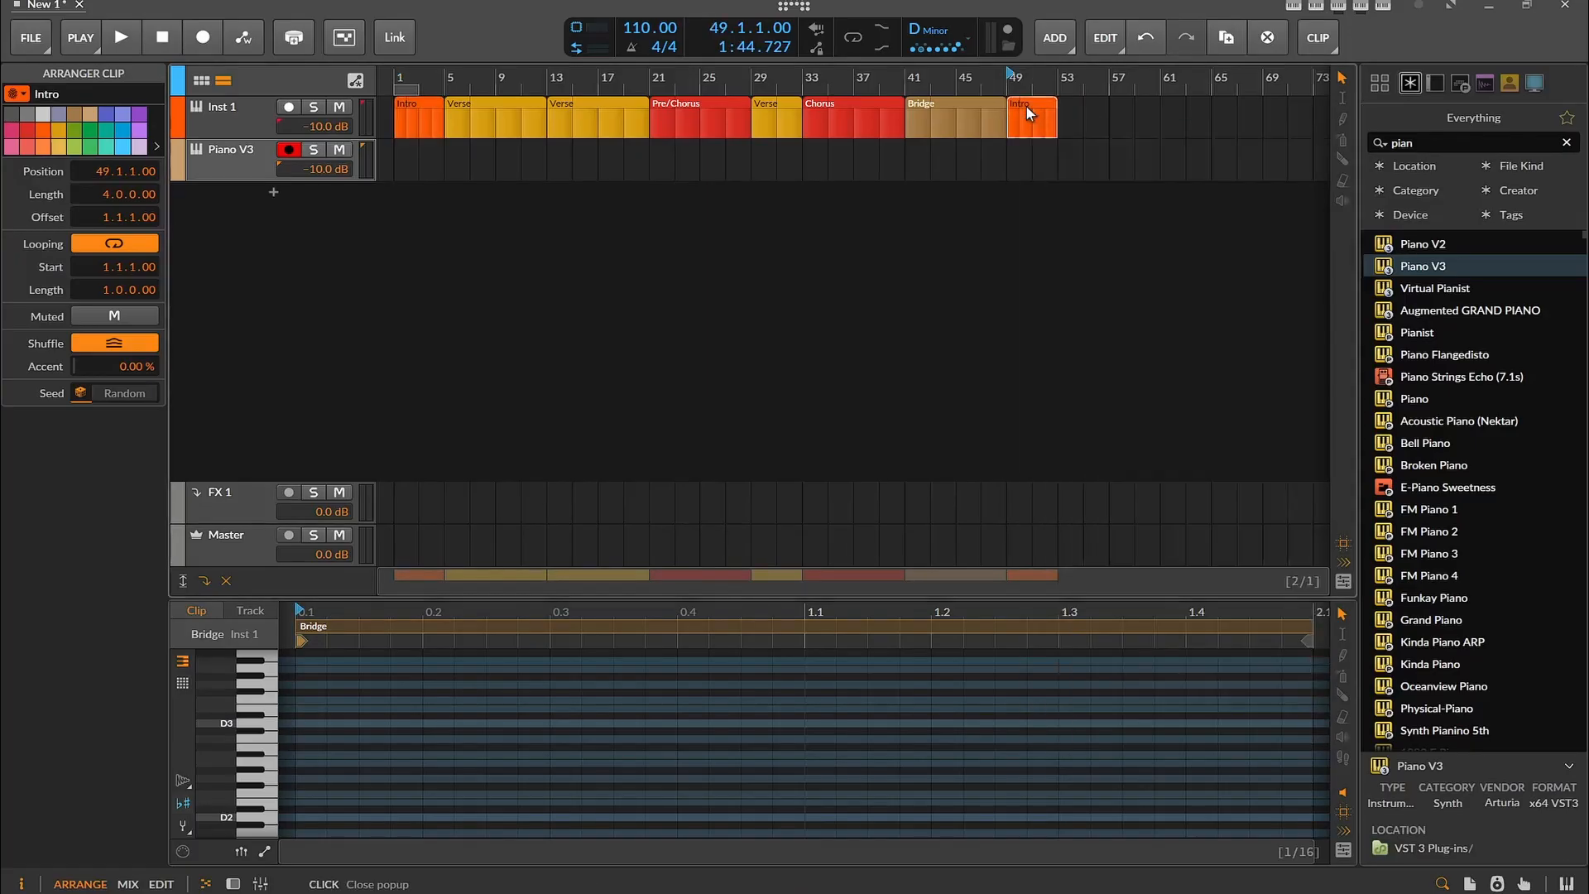
right_click(1036, 125)
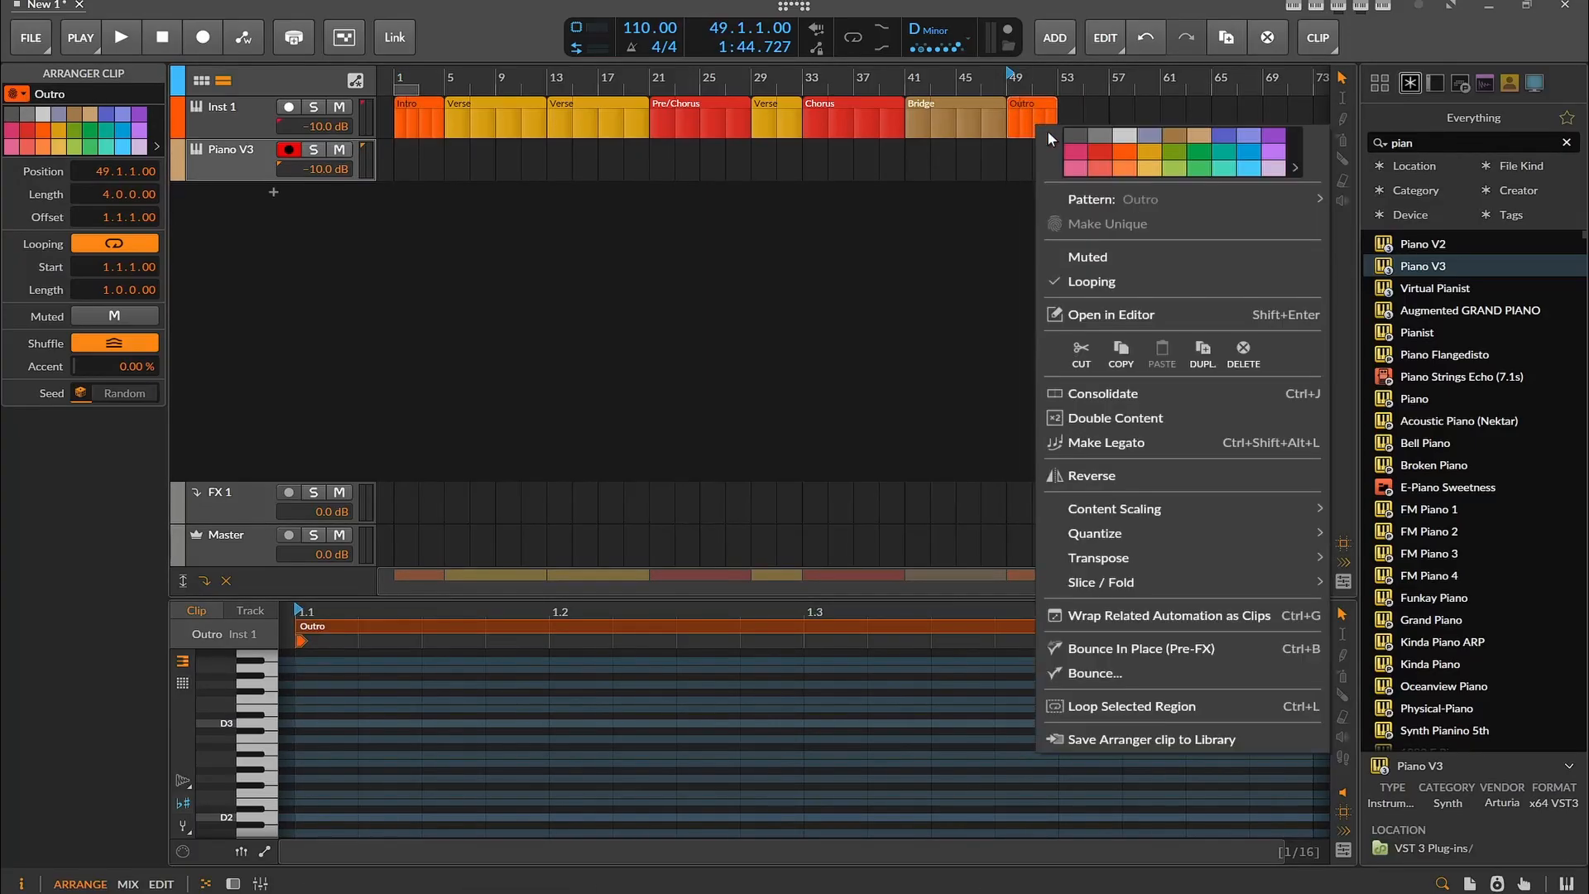
click(1174, 138)
click(1155, 135)
click(859, 217)
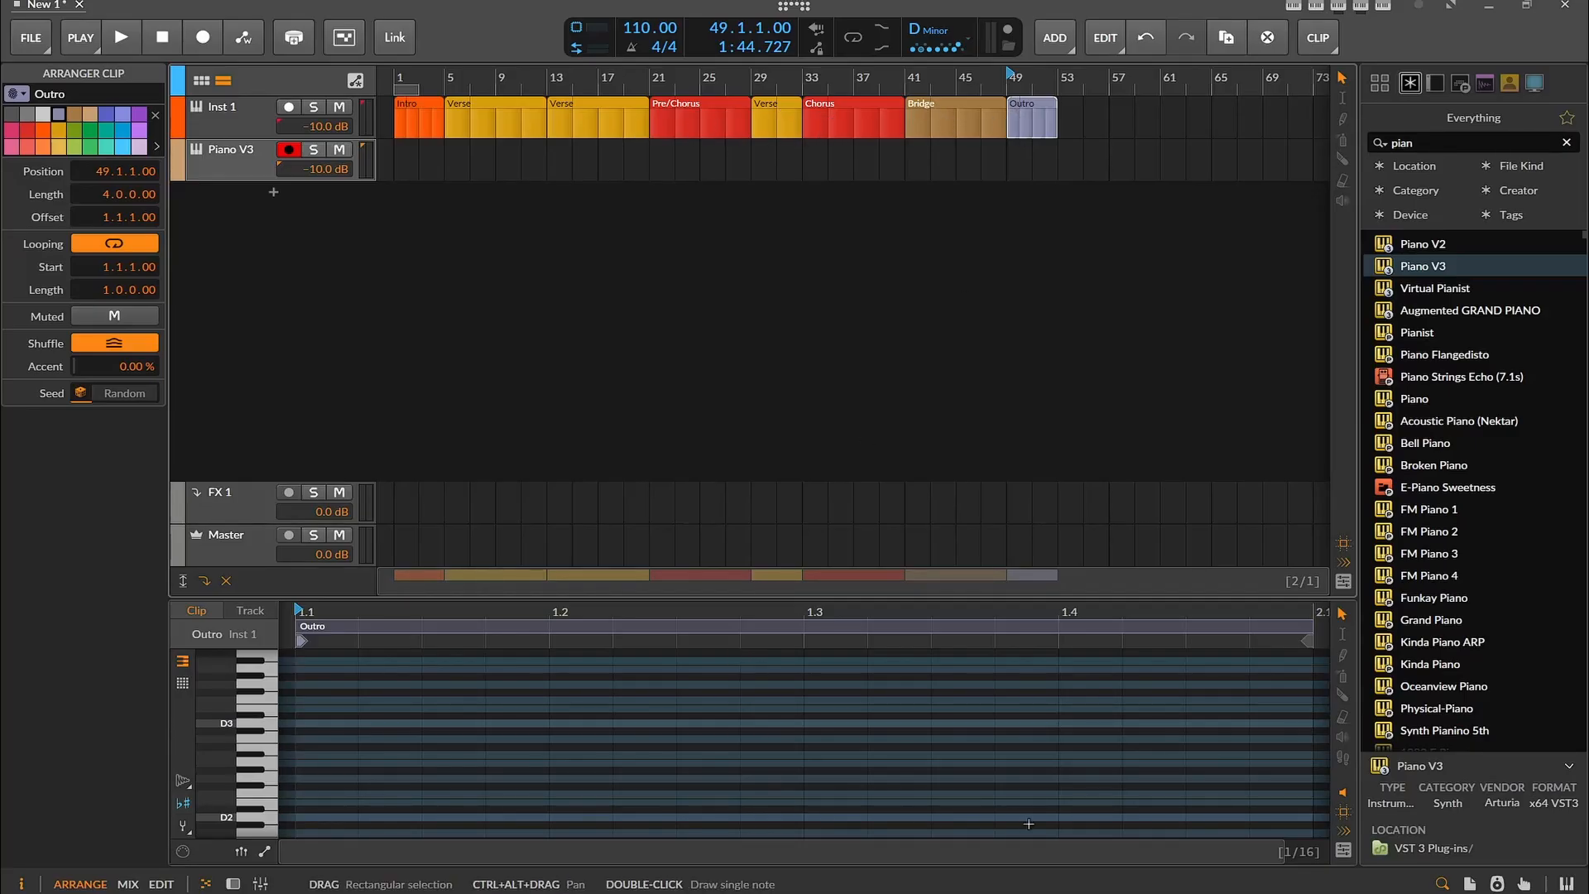
Review the lyrics and the section bar counts in the justanotherghosttale.txt notes
key(alt+Tab)
scroll(431, 555, down, 10)
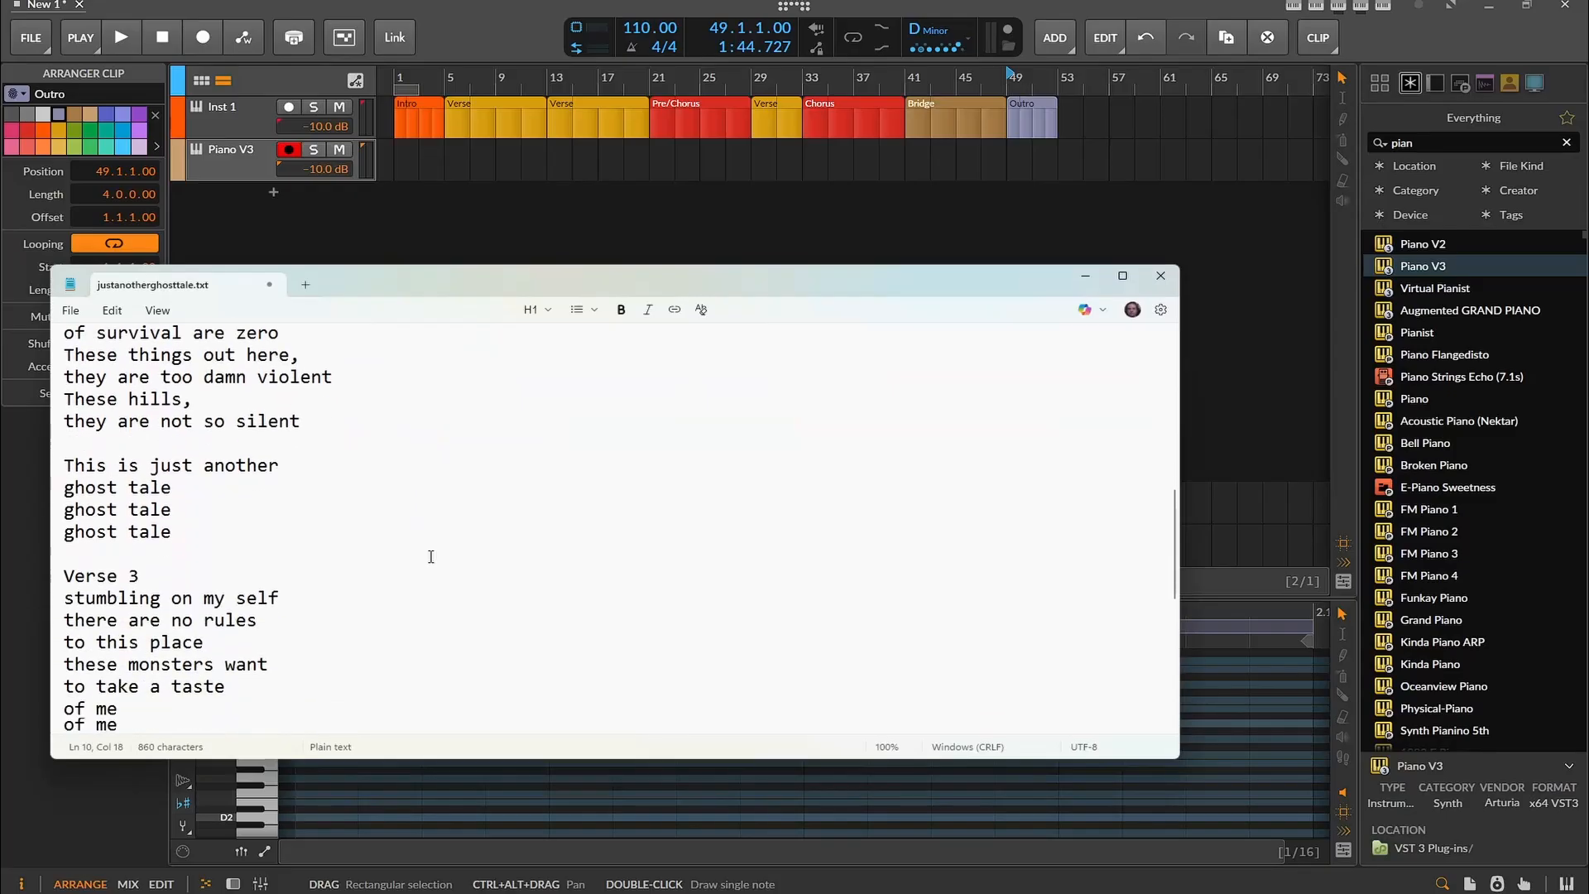
scroll(445, 497, up, 5)
scroll(444, 496, up, 4)
scroll(329, 455, down, 1)
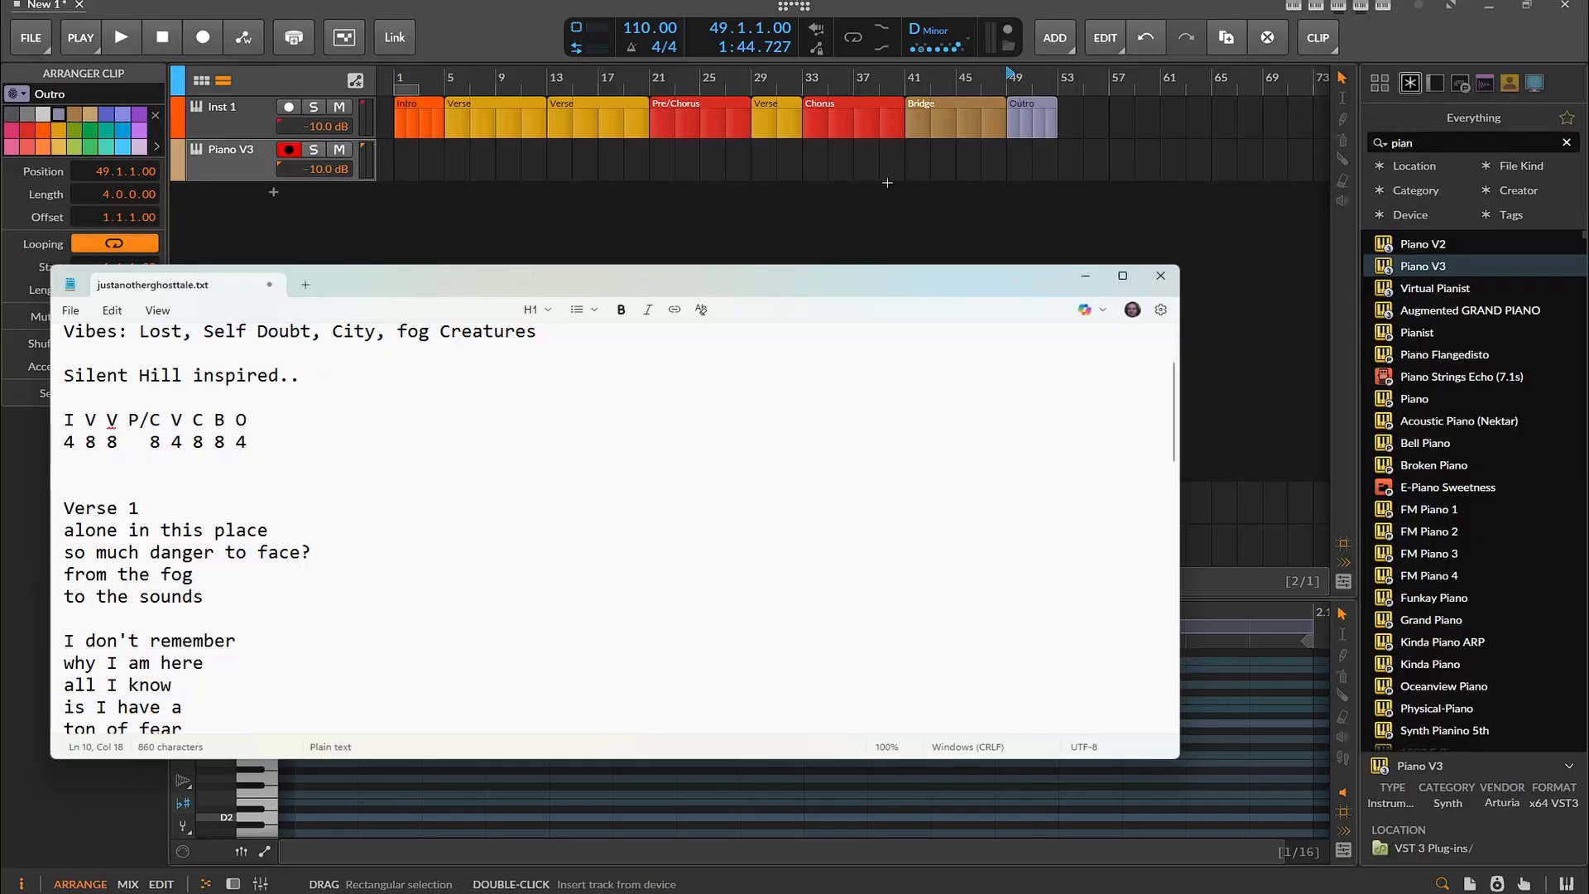
click(1086, 282)
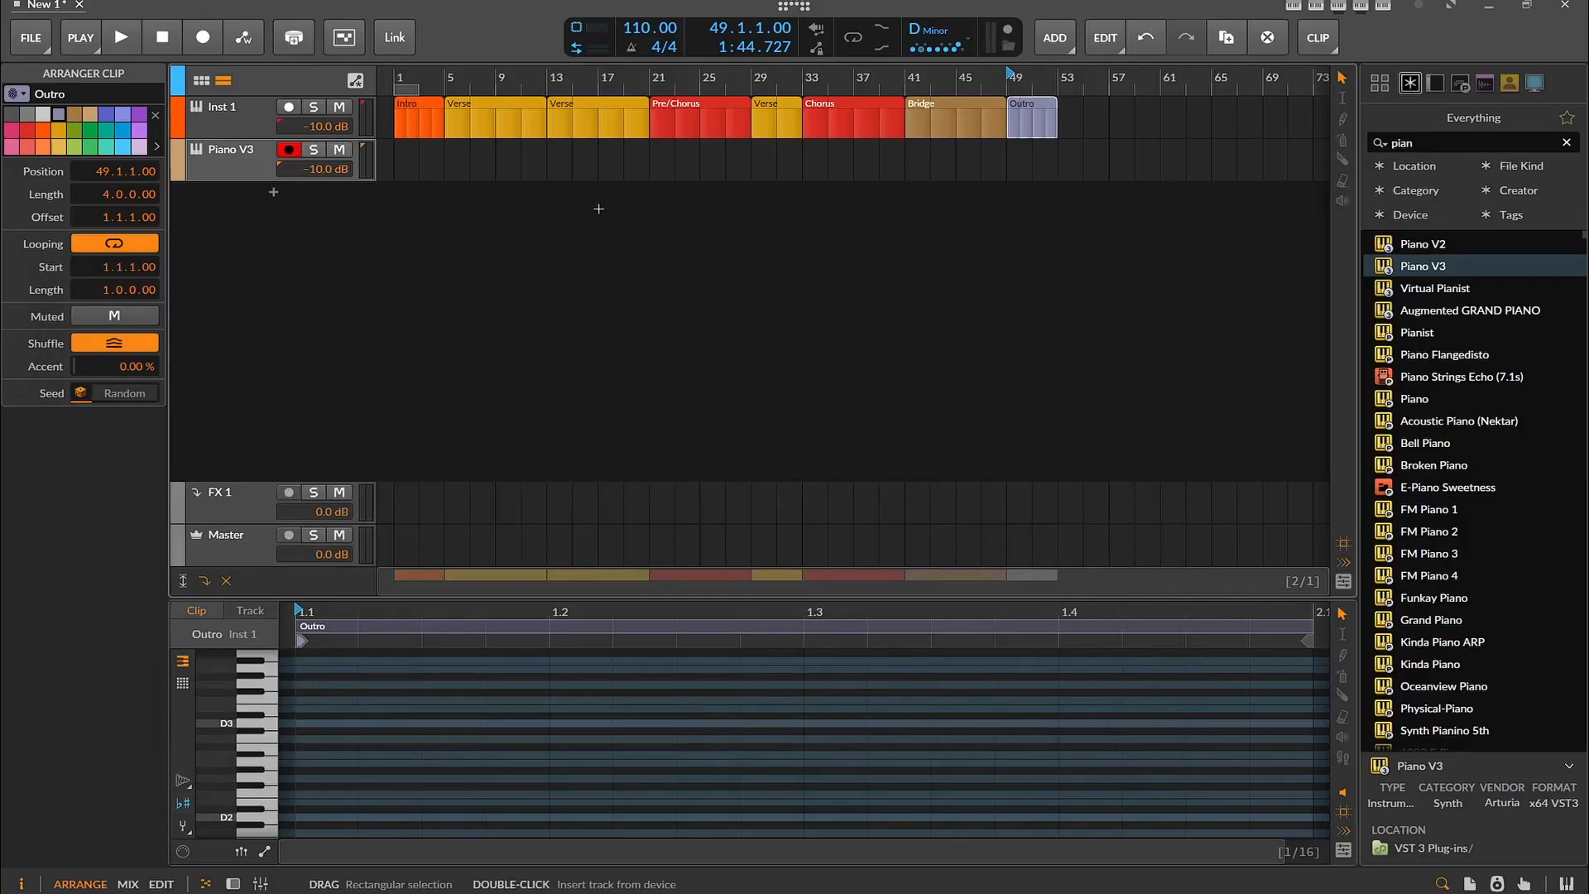
double_click(479, 173)
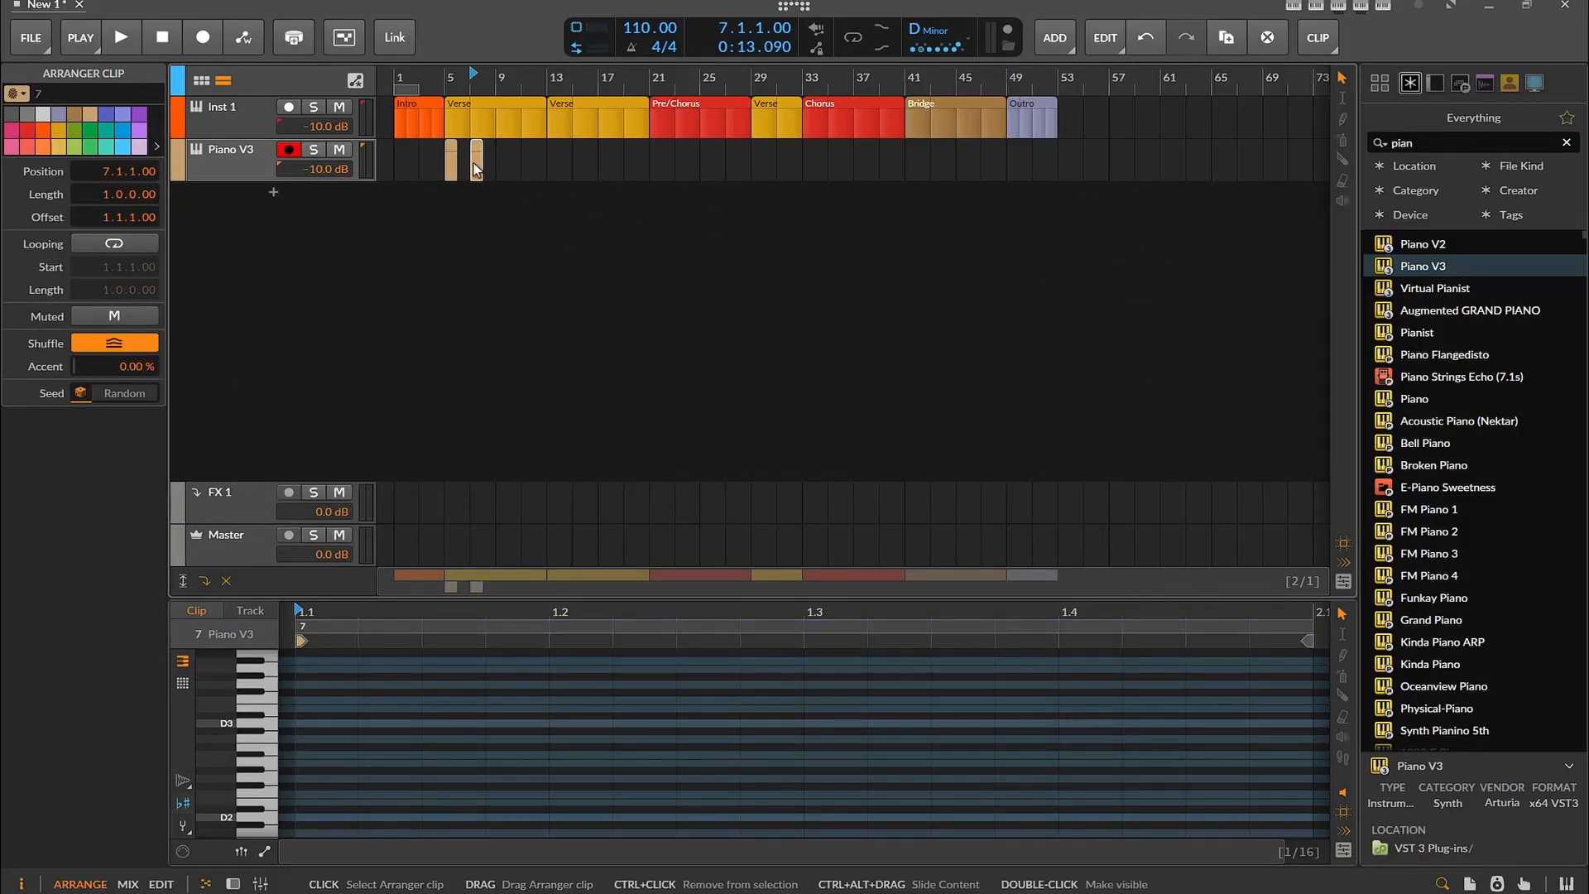
key(Delete)
click(450, 160)
key(Delete)
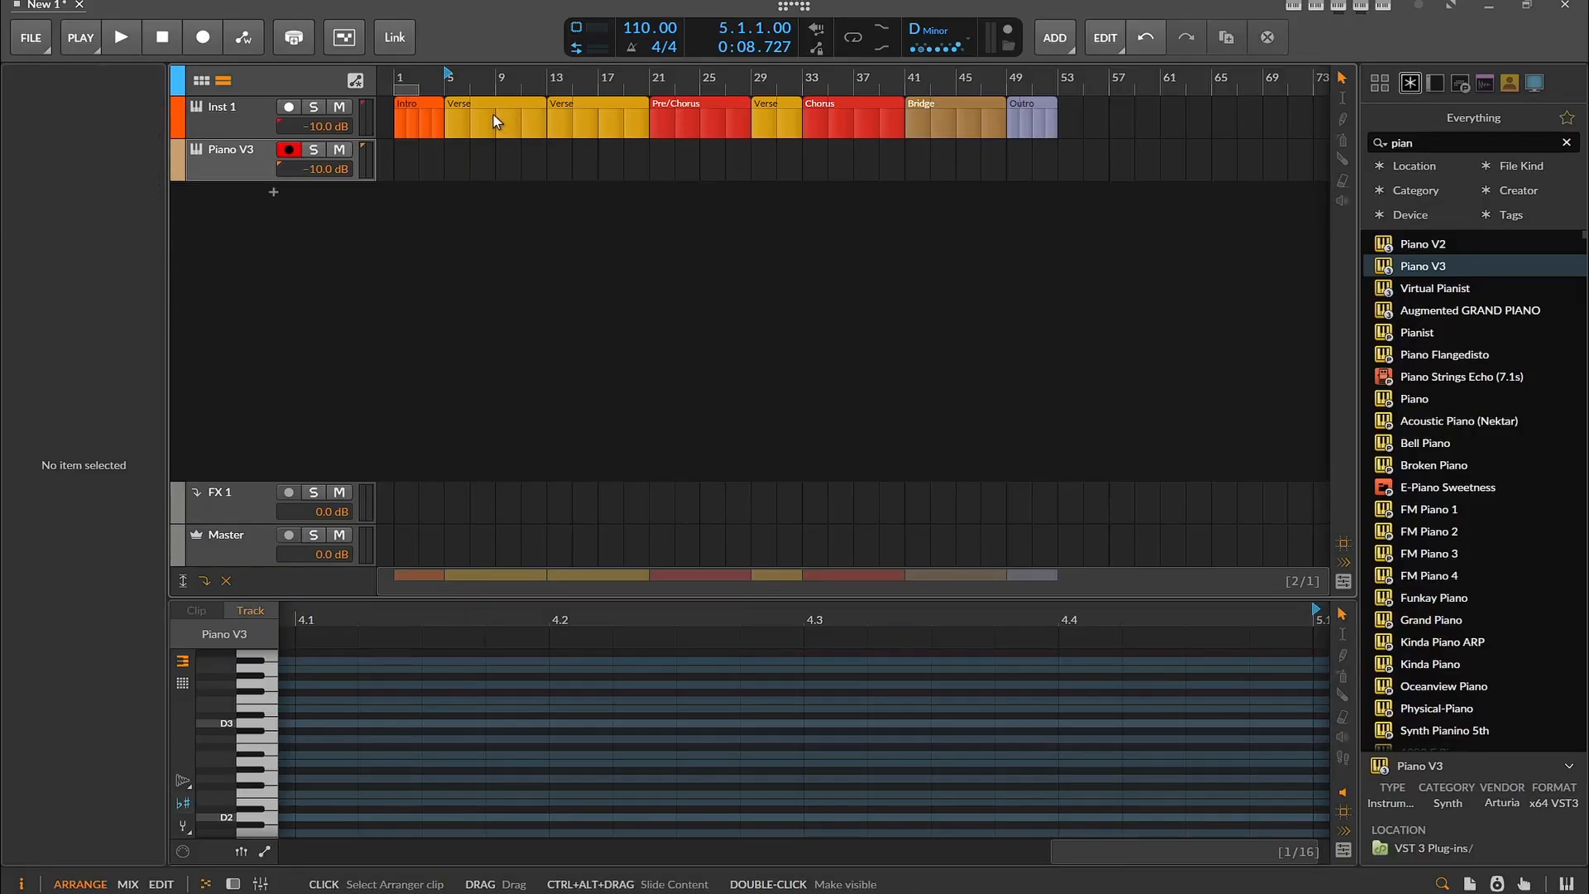
Copy the Verse, Pre/Chorus, Chorus and Bridge clips from Inst 1 to the same bars on the Piano V3 track
drag(496, 122, 570, 166)
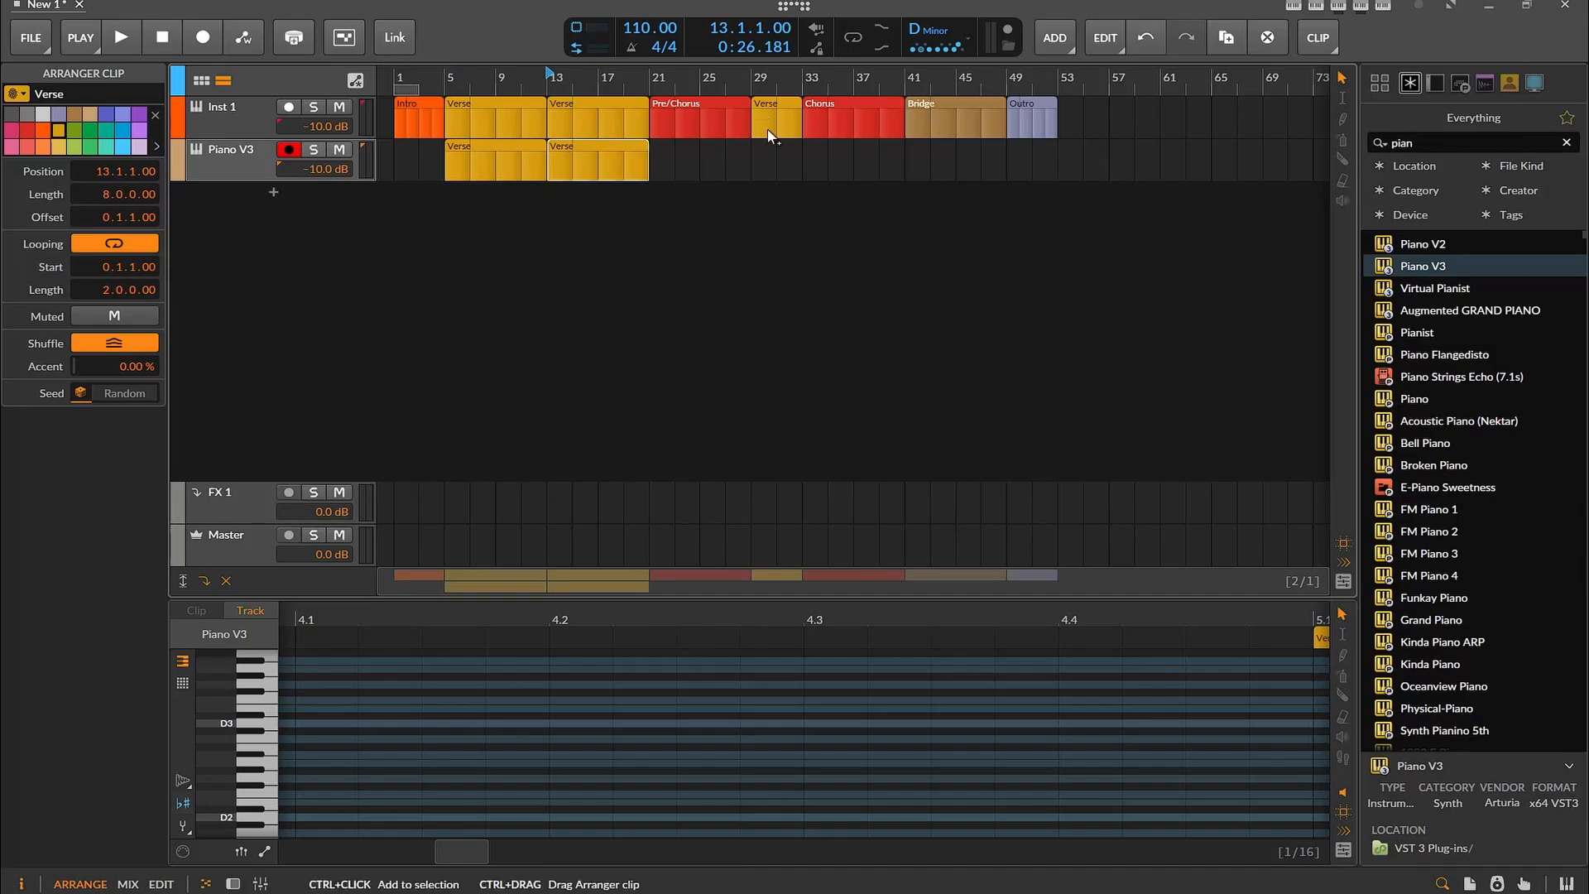
drag(767, 129, 701, 167)
drag(822, 119, 833, 152)
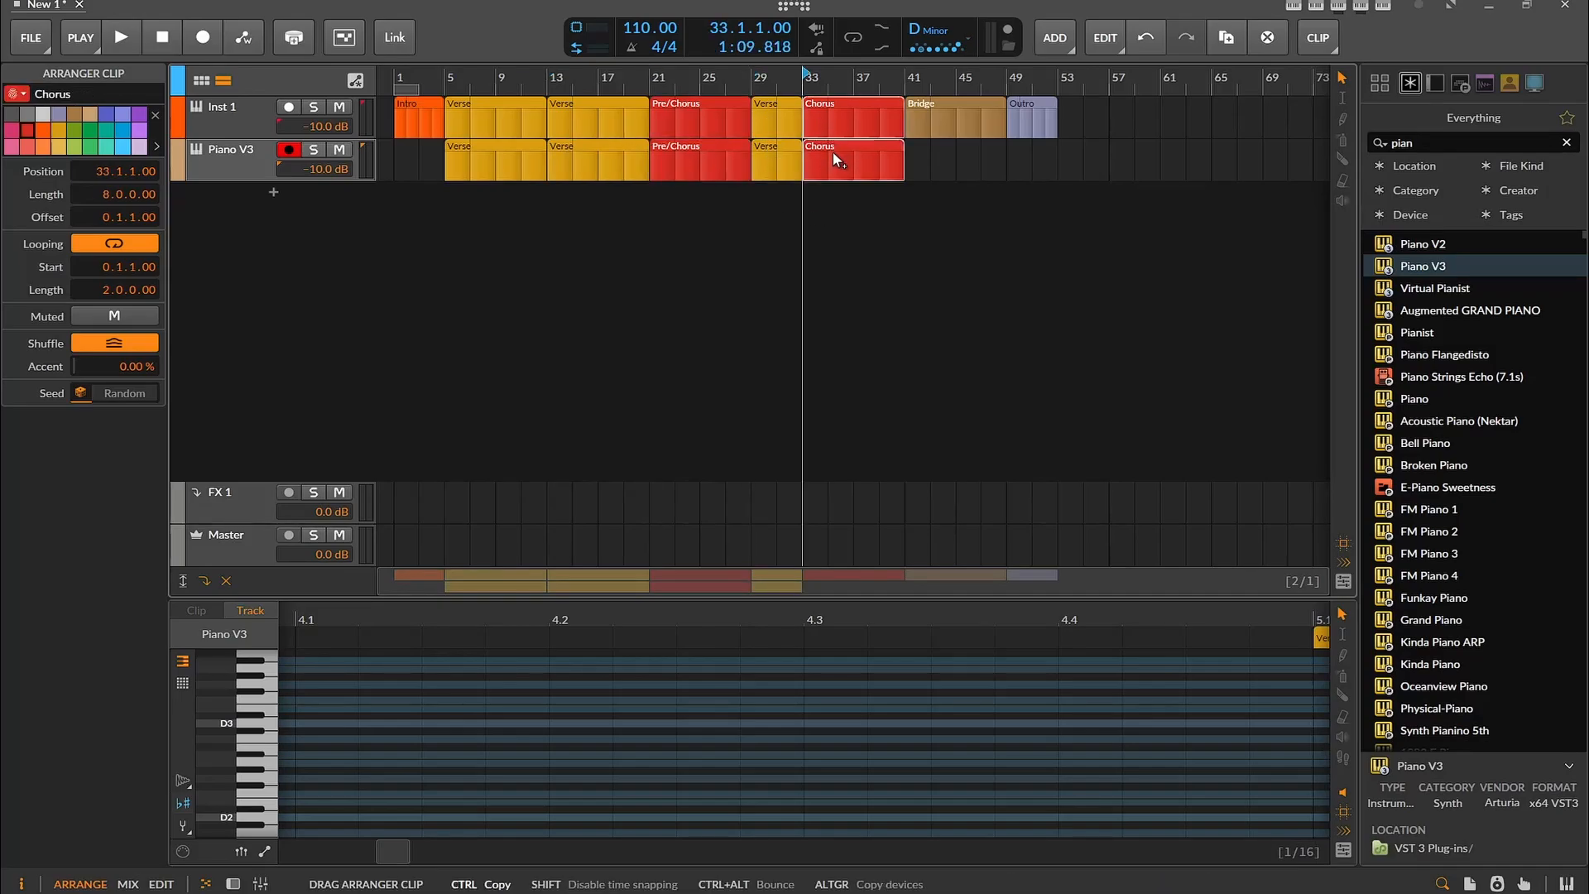
drag(929, 122, 932, 155)
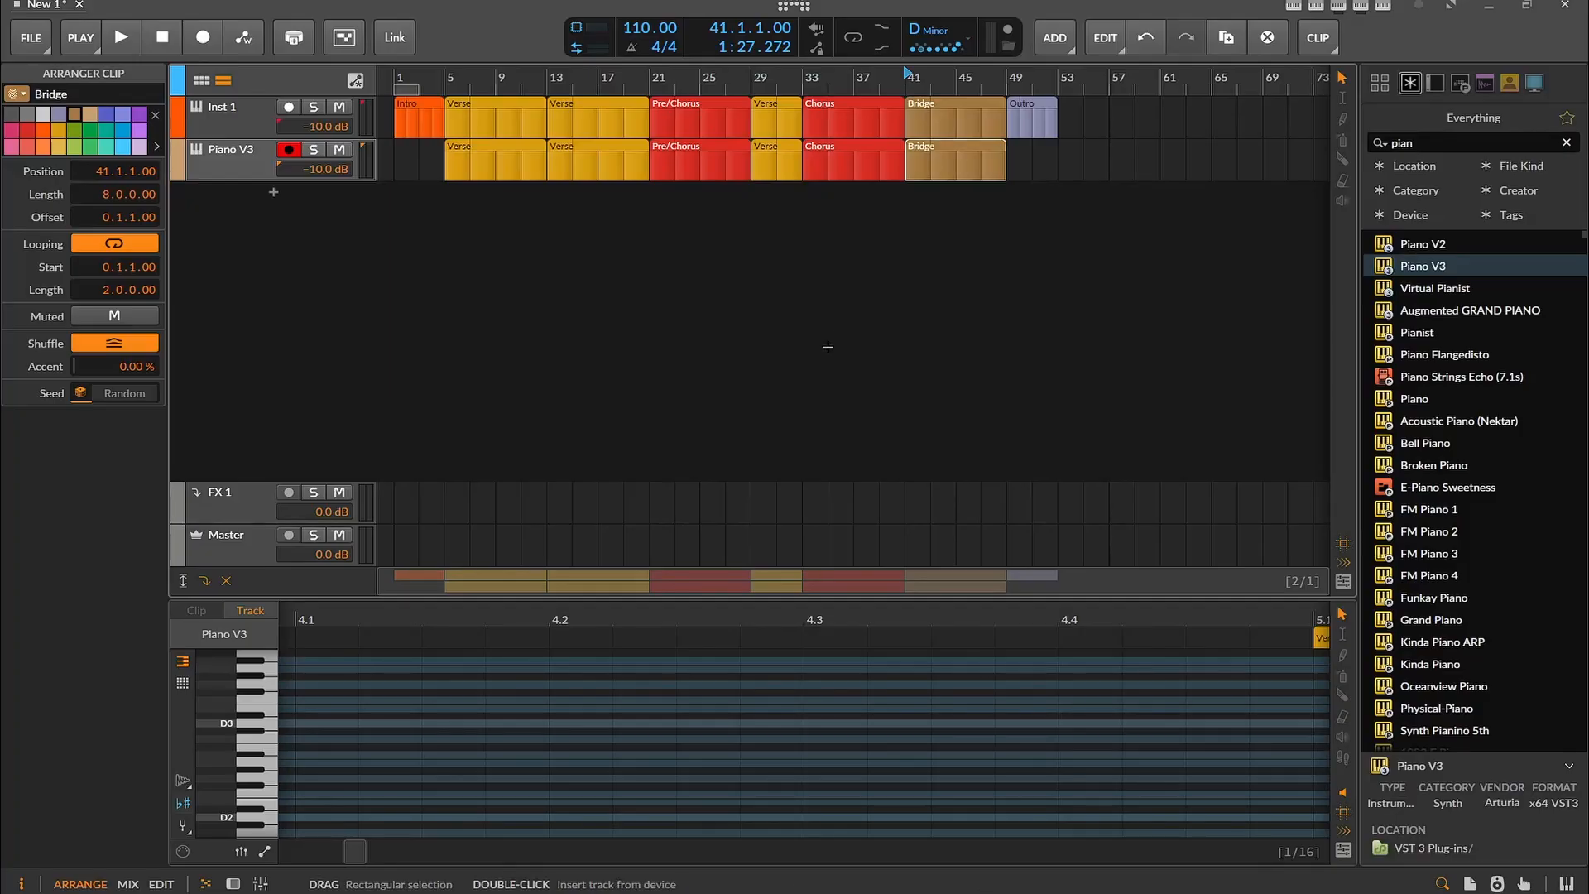
View the first Piano V3 Verse clip in the full-size editor and search the browser for "synth" to find Synthesizer V Studio 2 Plugin
click(477, 175)
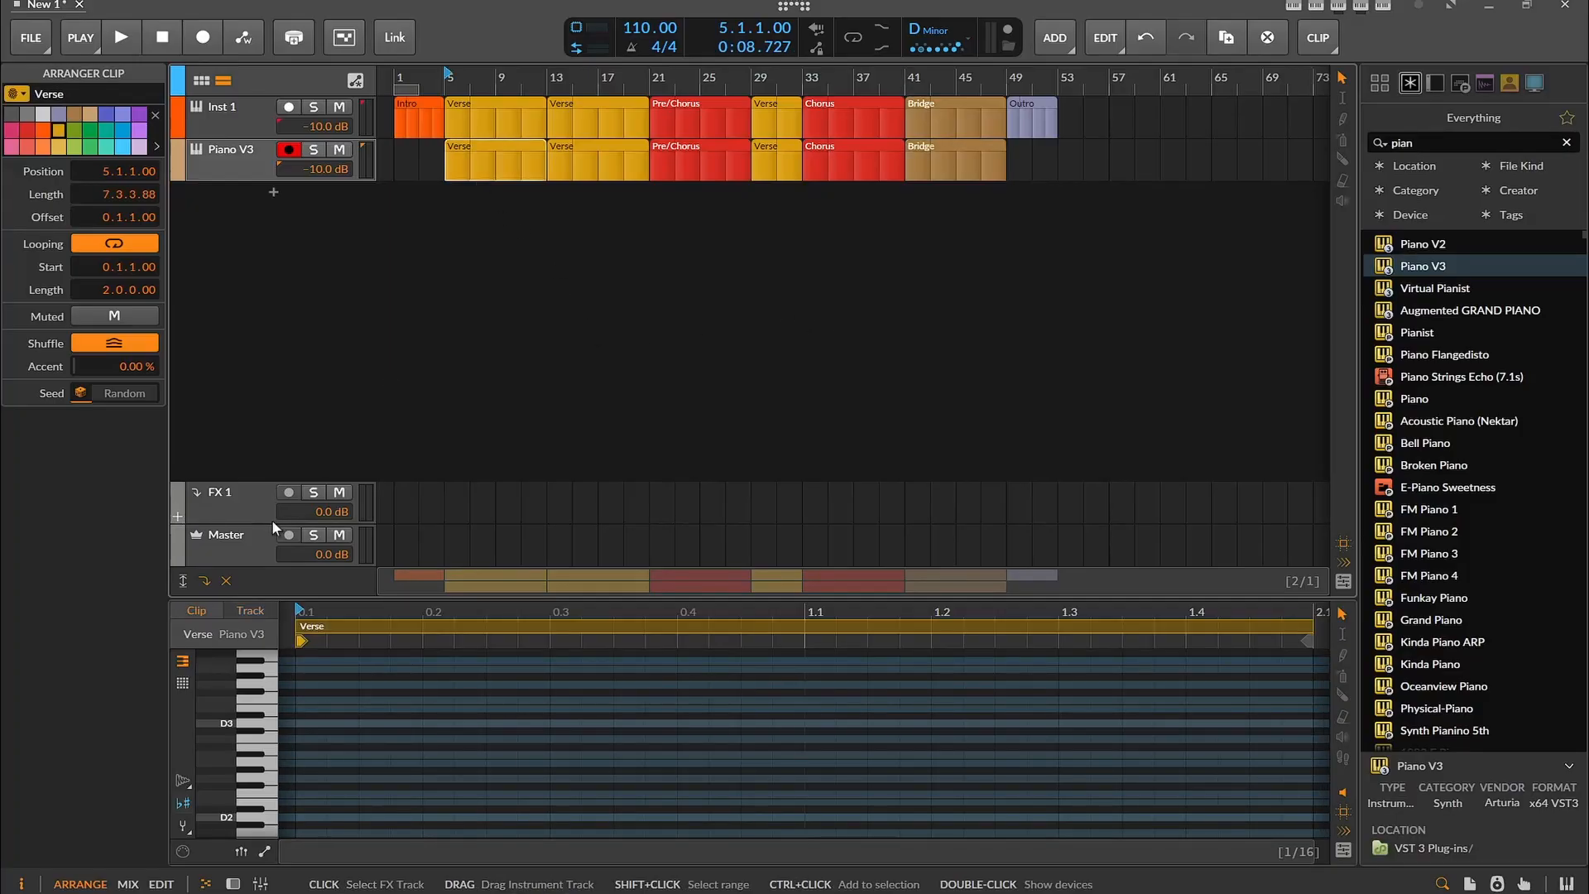
click(161, 884)
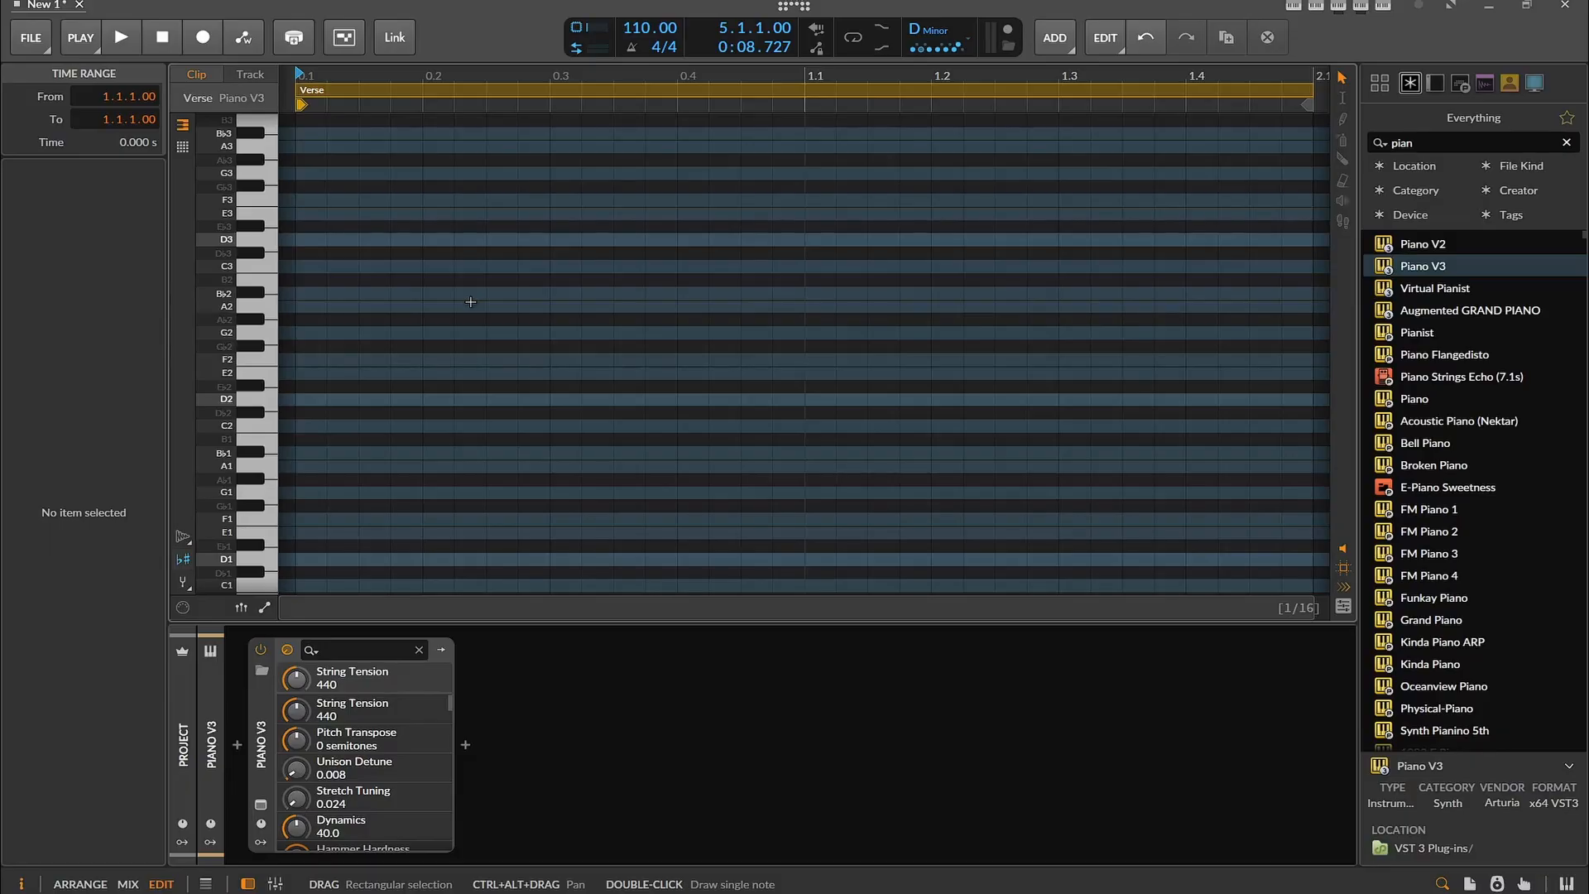
drag(1456, 146, 1347, 141)
text(synth)
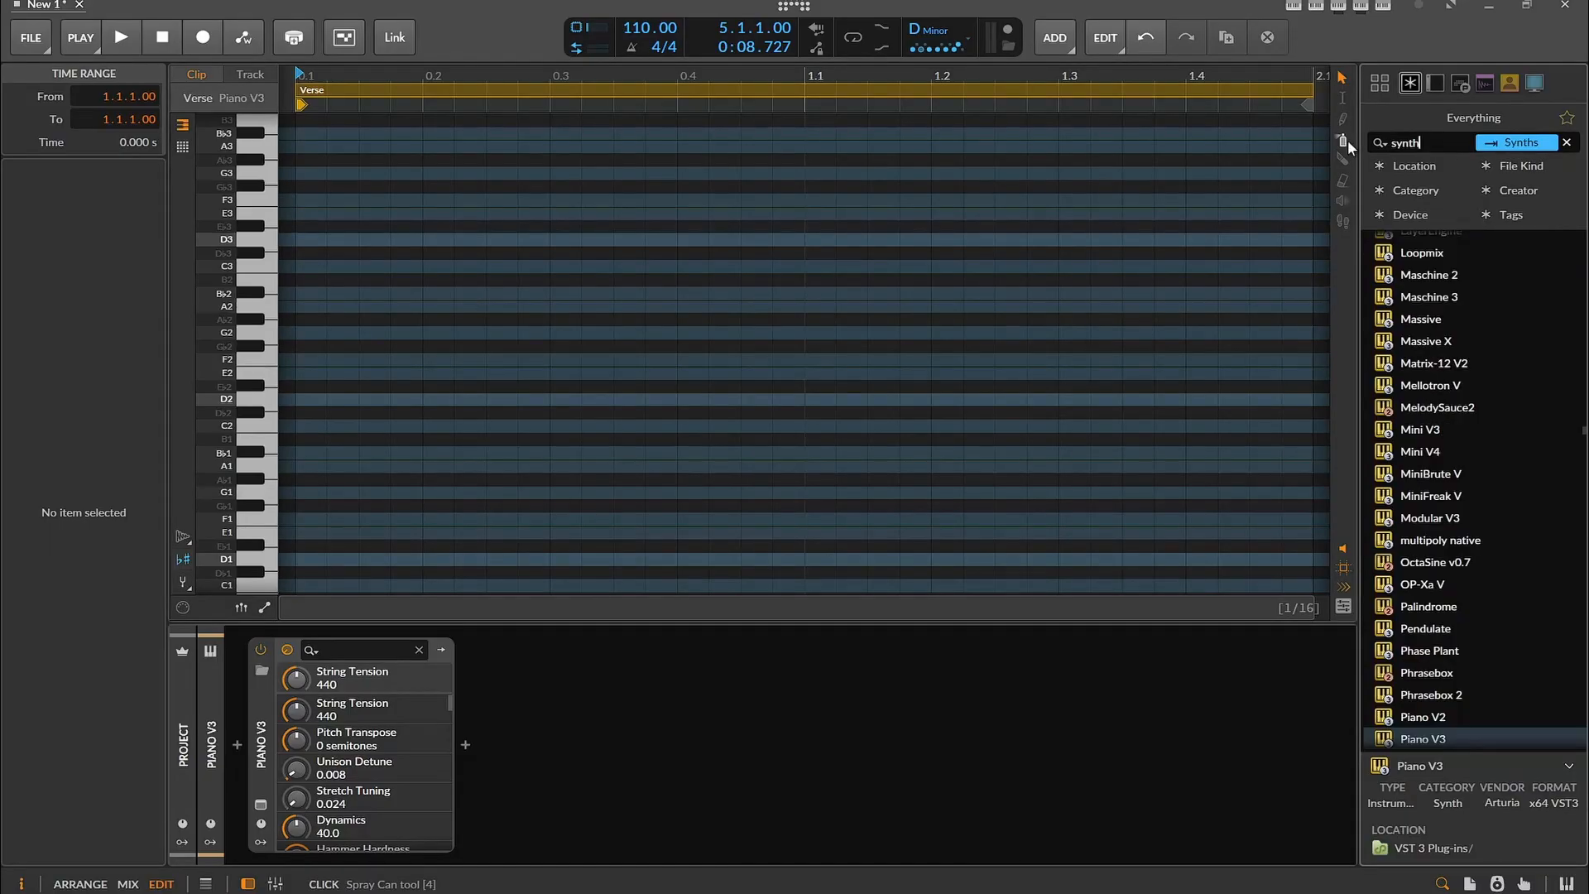
scroll(1522, 301, up, 15)
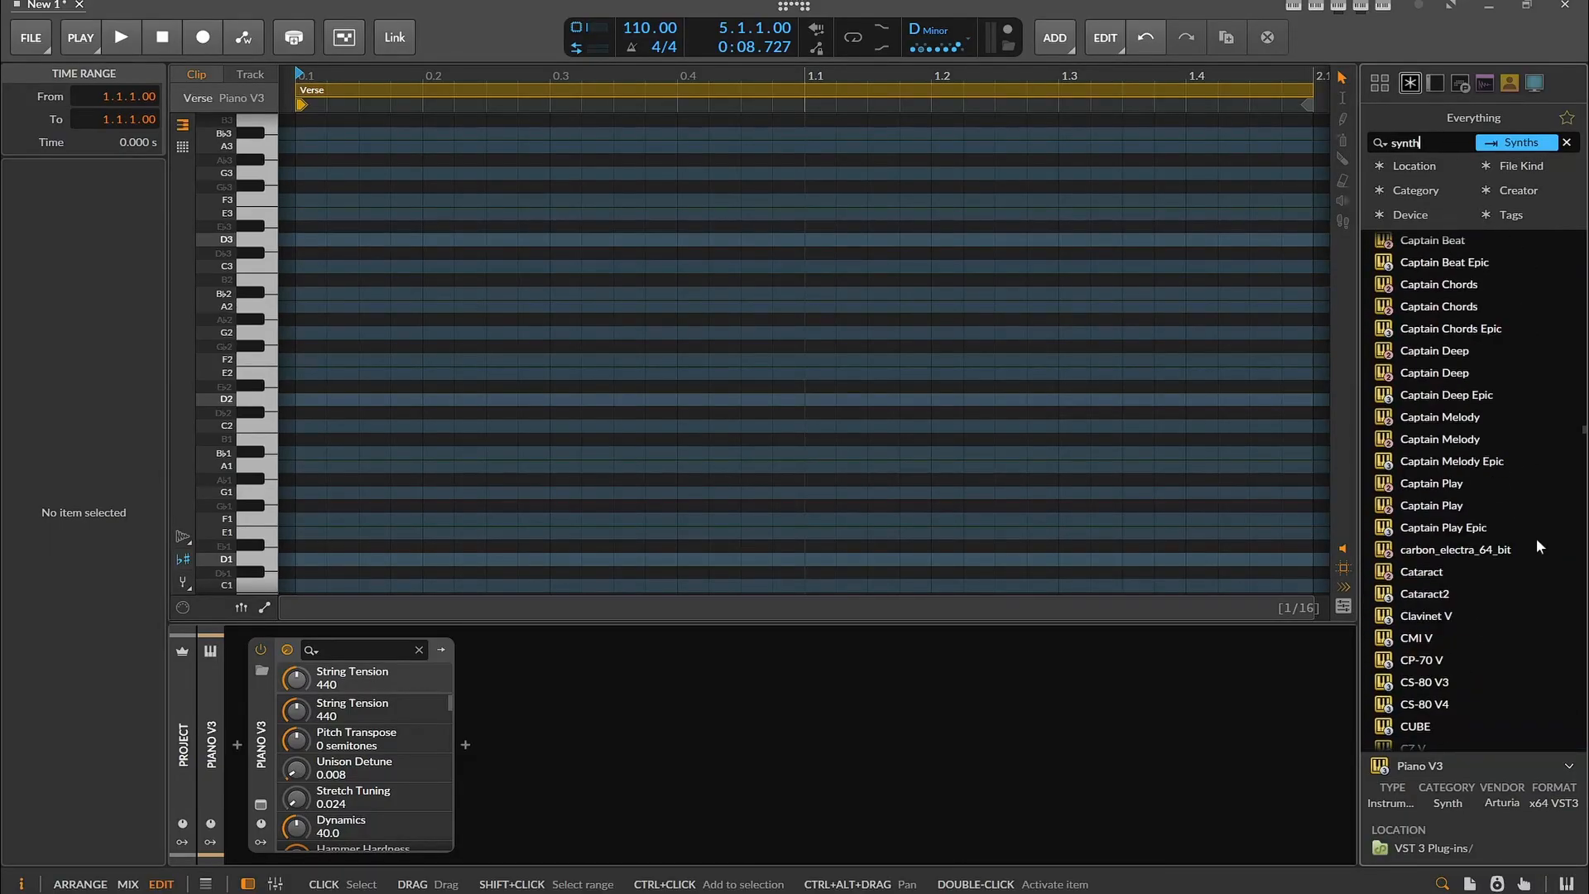
click(1460, 265)
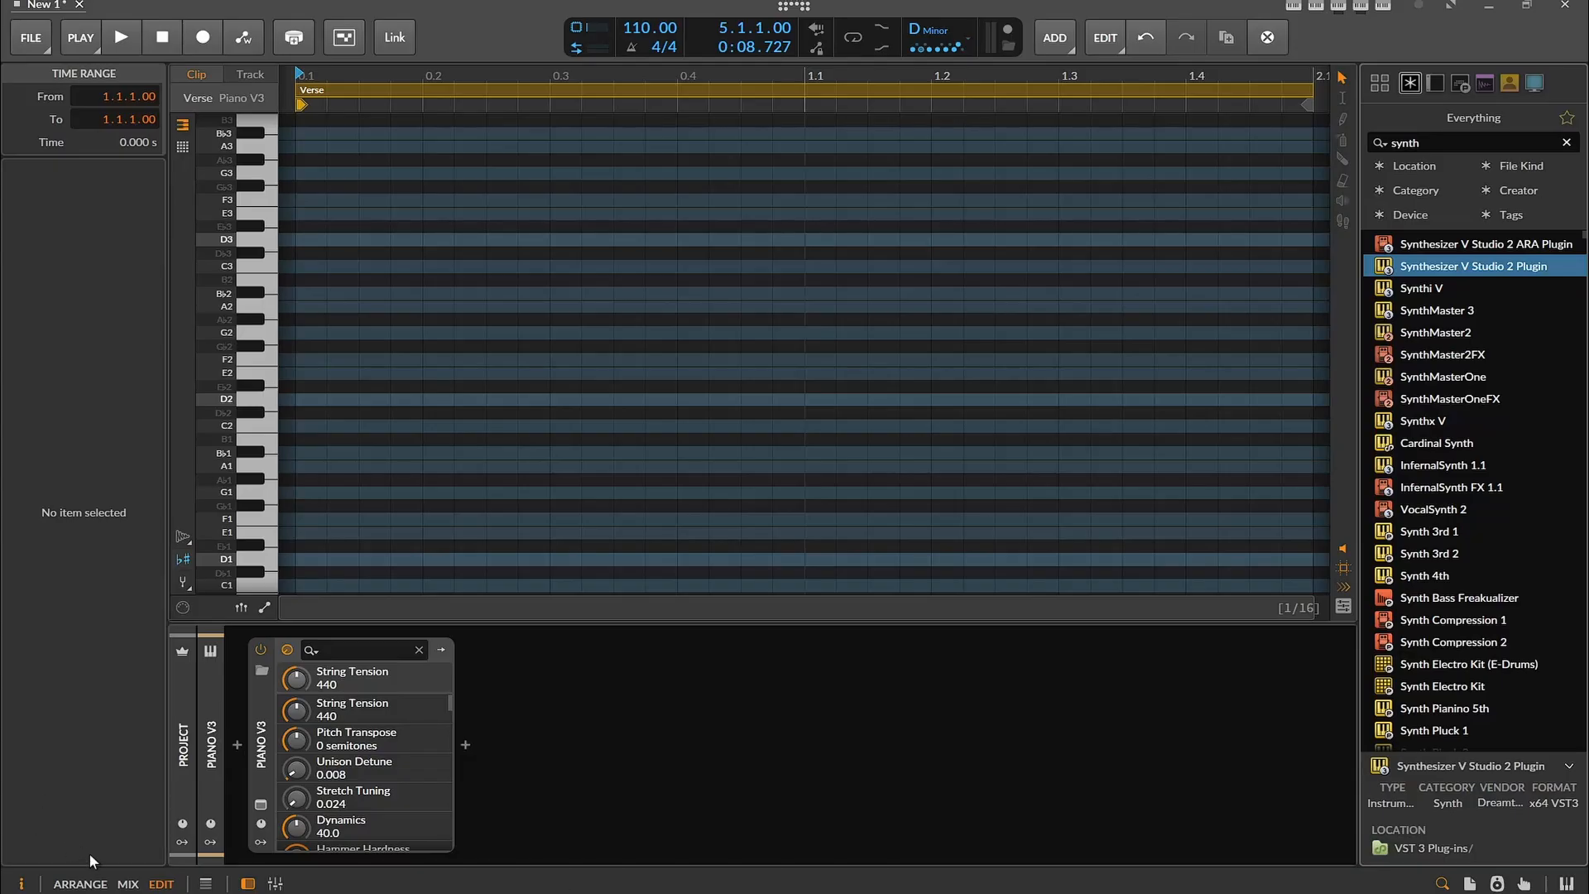
click(93, 885)
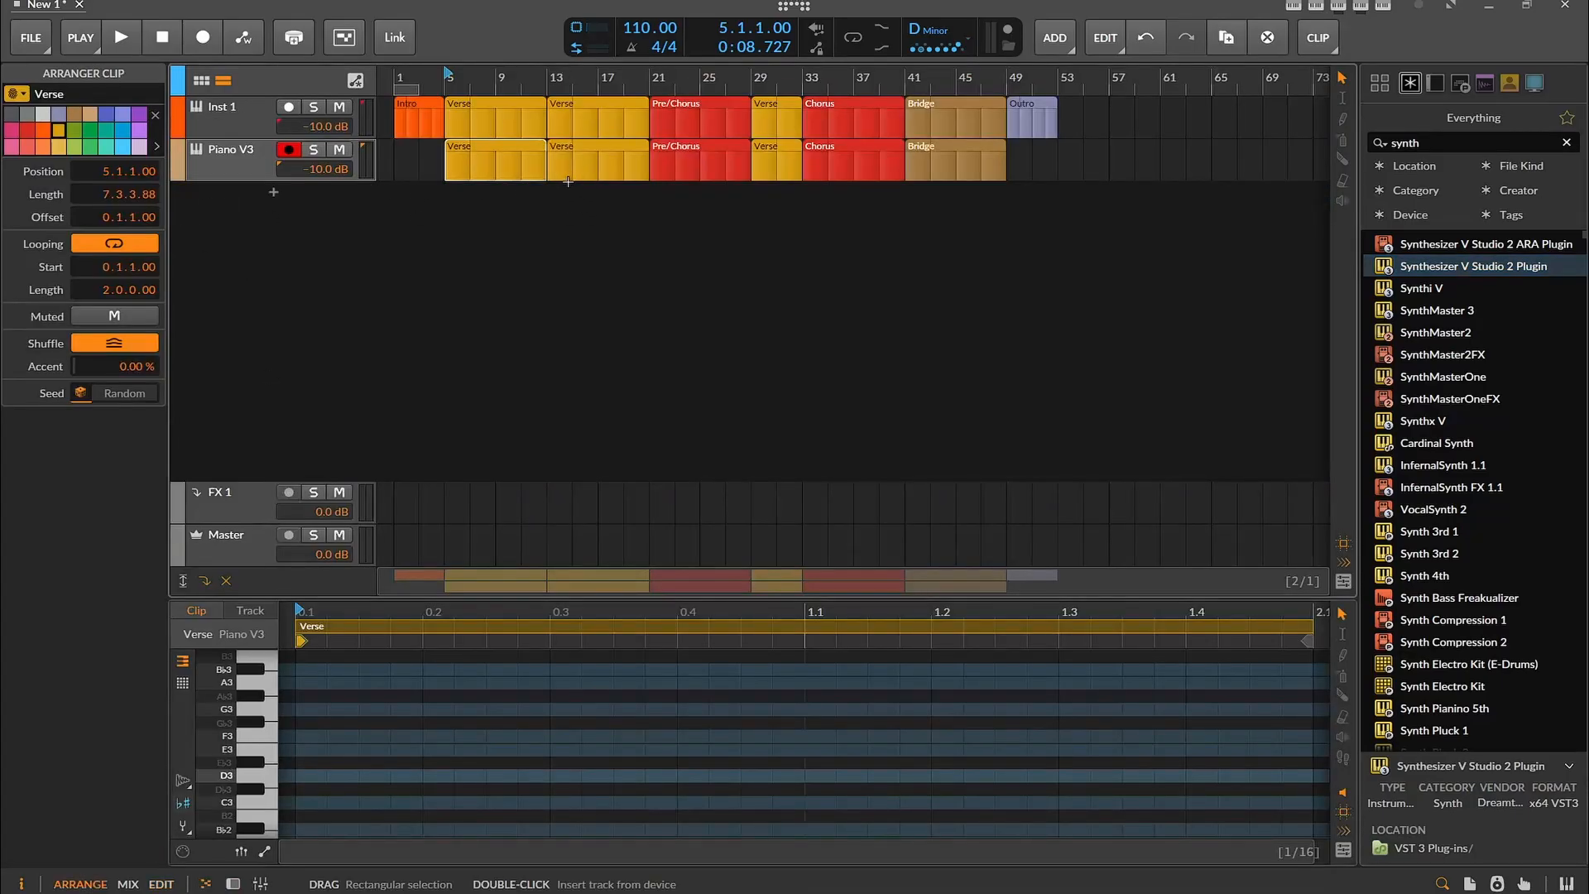
Consolidate all Piano V3 section clips from the first Verse to the Bridge into one clip
click(936, 147)
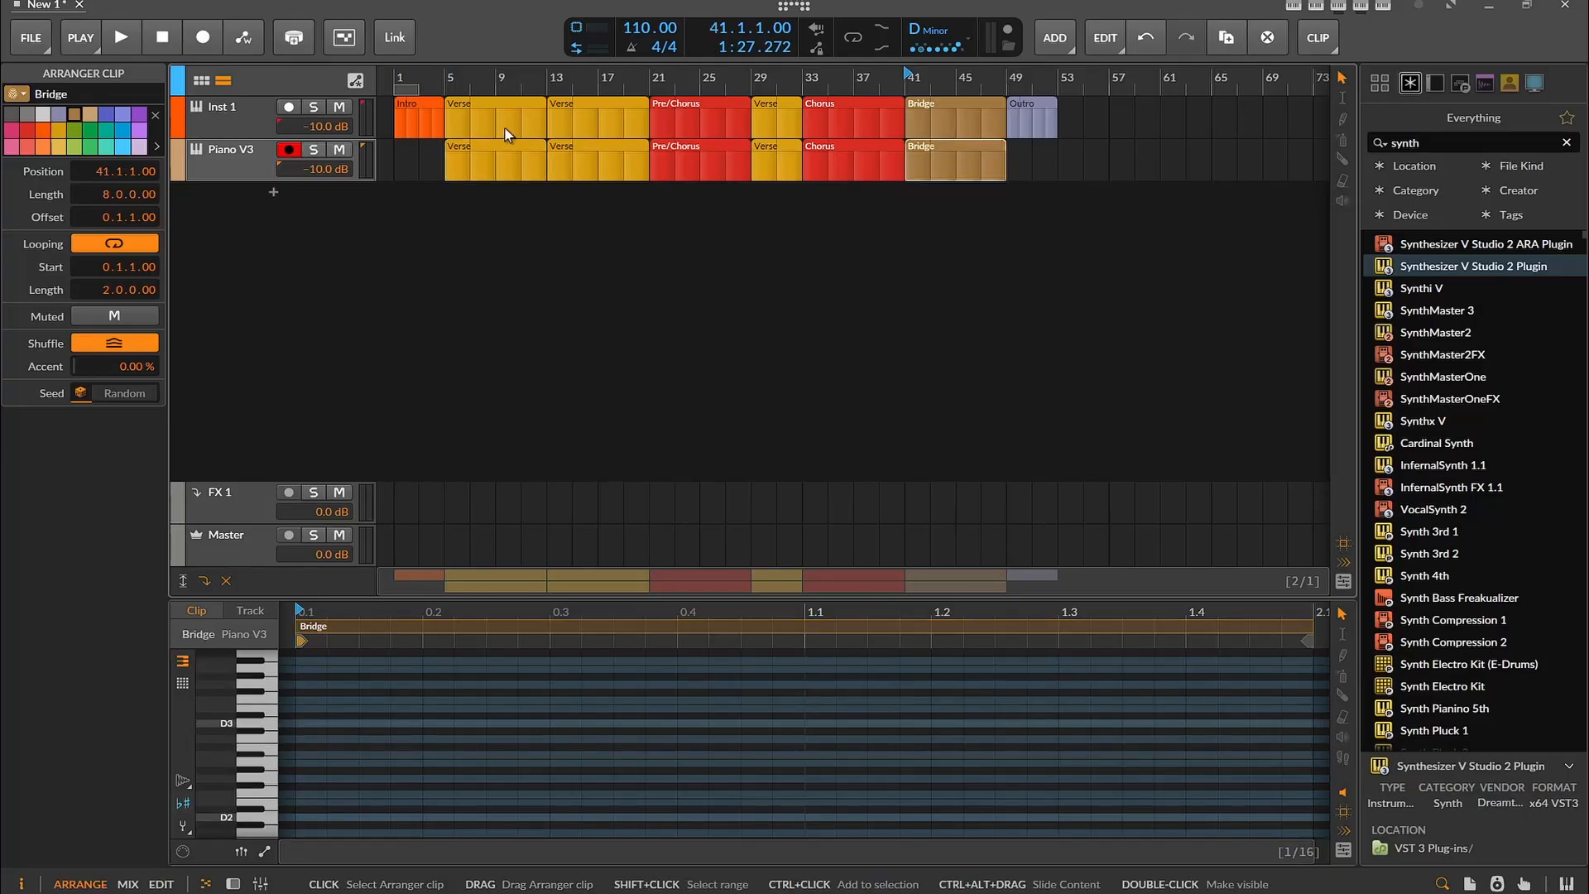
shift+click(510, 147)
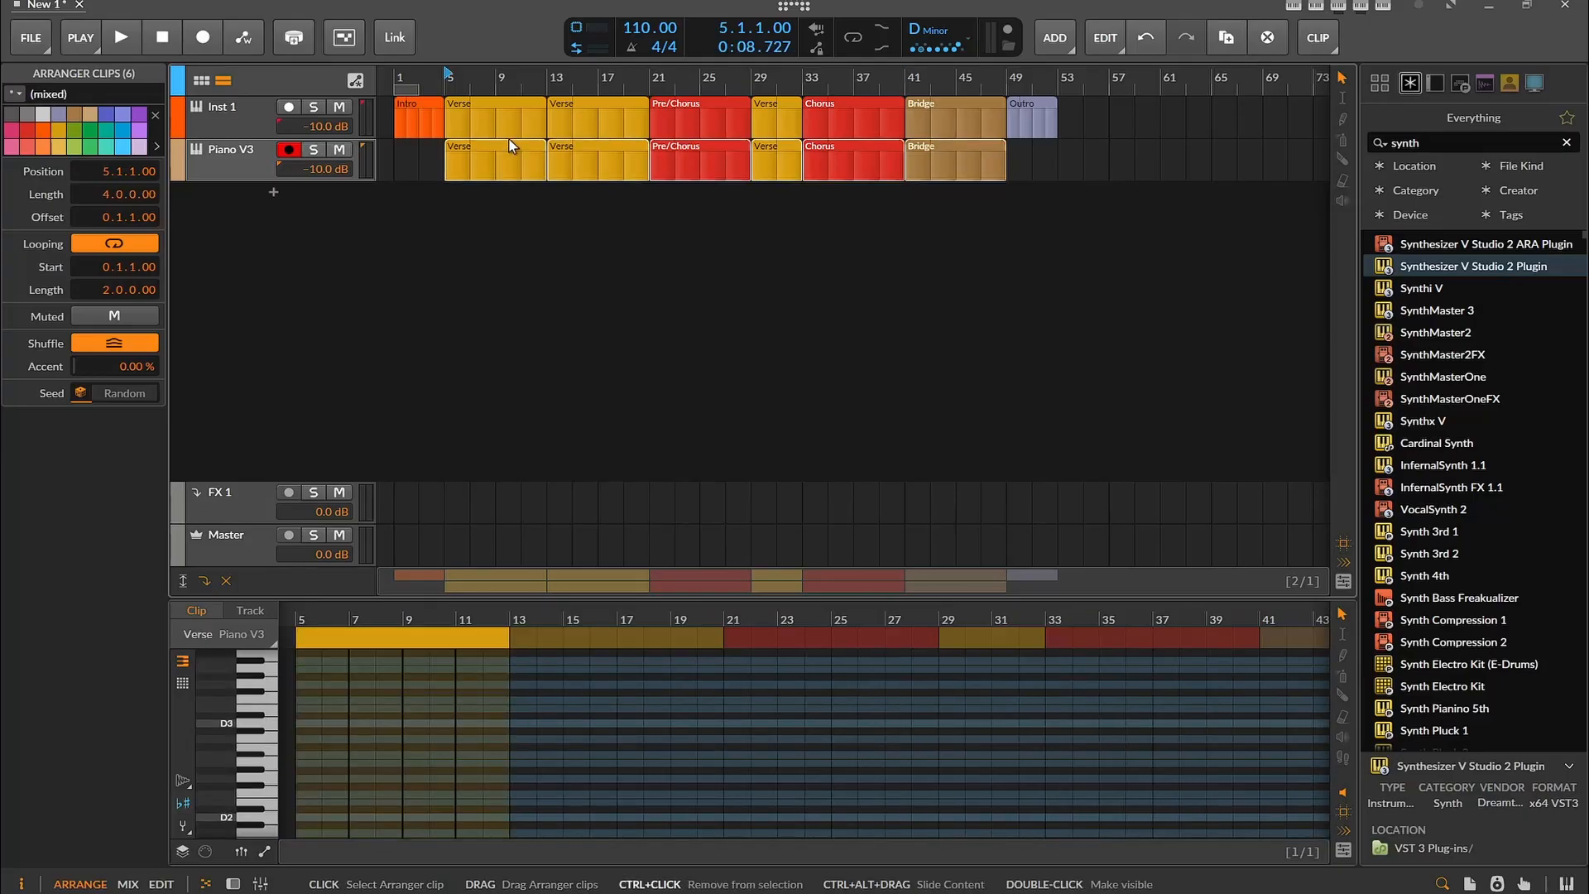
key(ctrl+j)
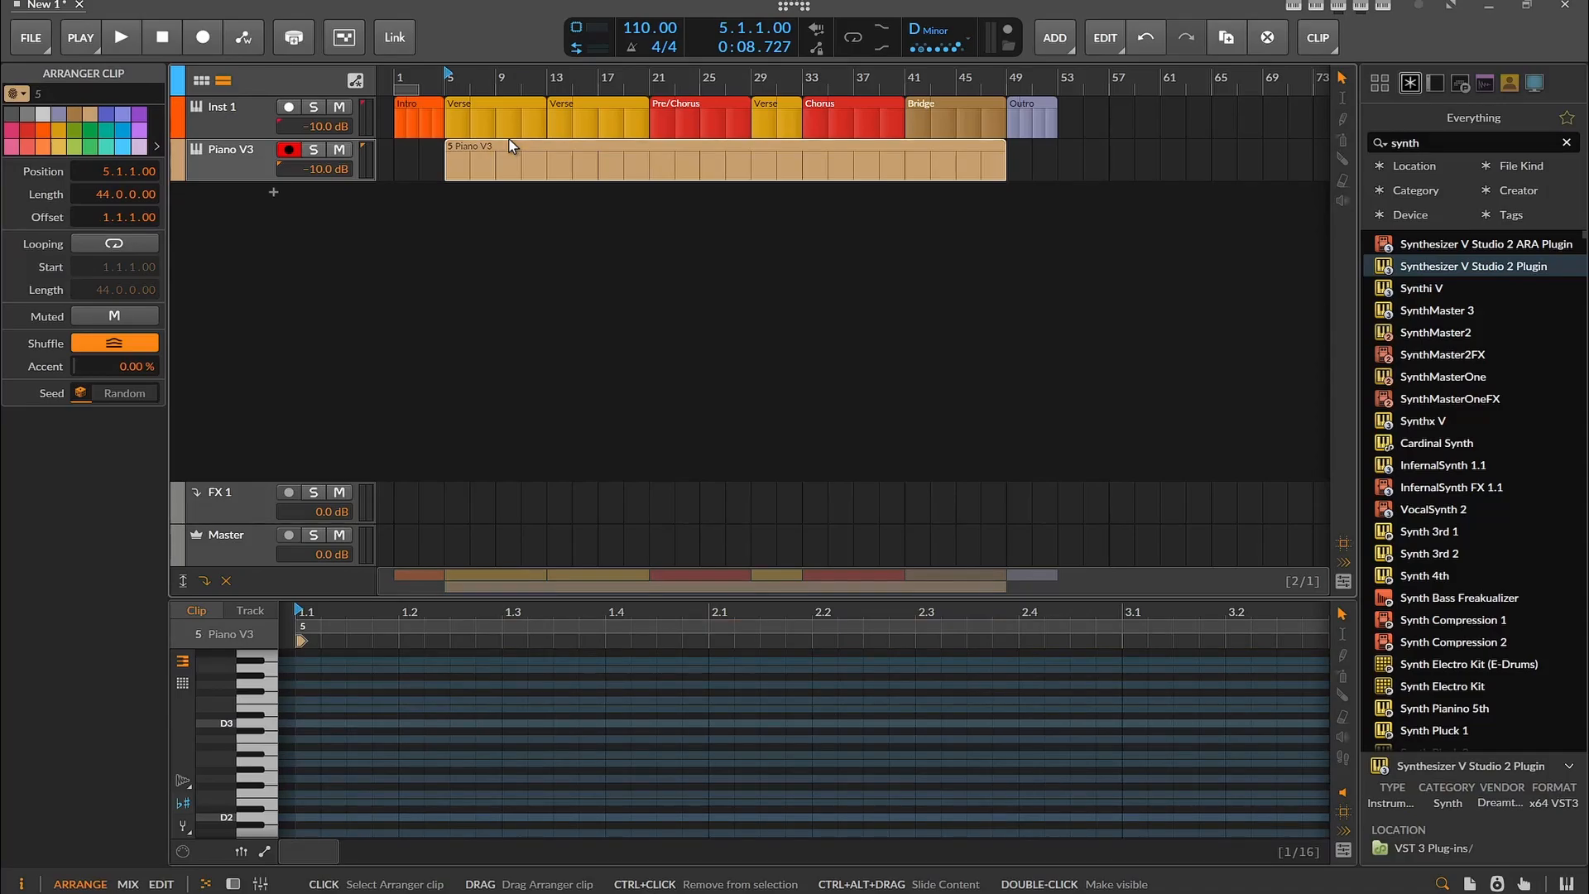
Add a Synthesizer V Studio 2 Plugin track and try out its piano roll and file import with a short test note at bar 1
drag(1473, 267, 581, 323)
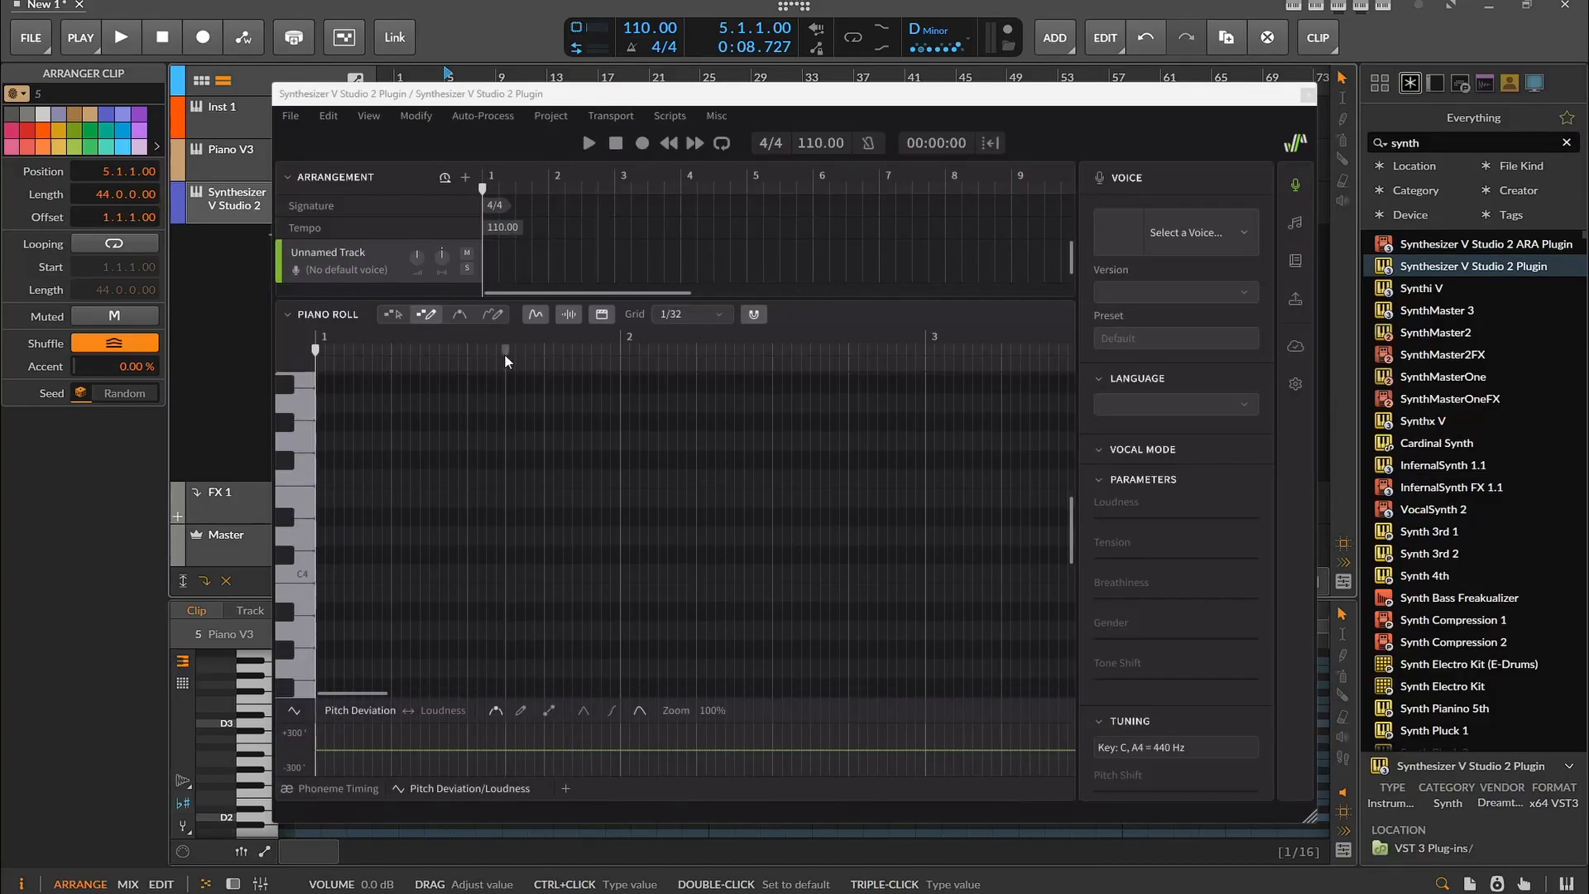
scroll(345, 579, down, 5)
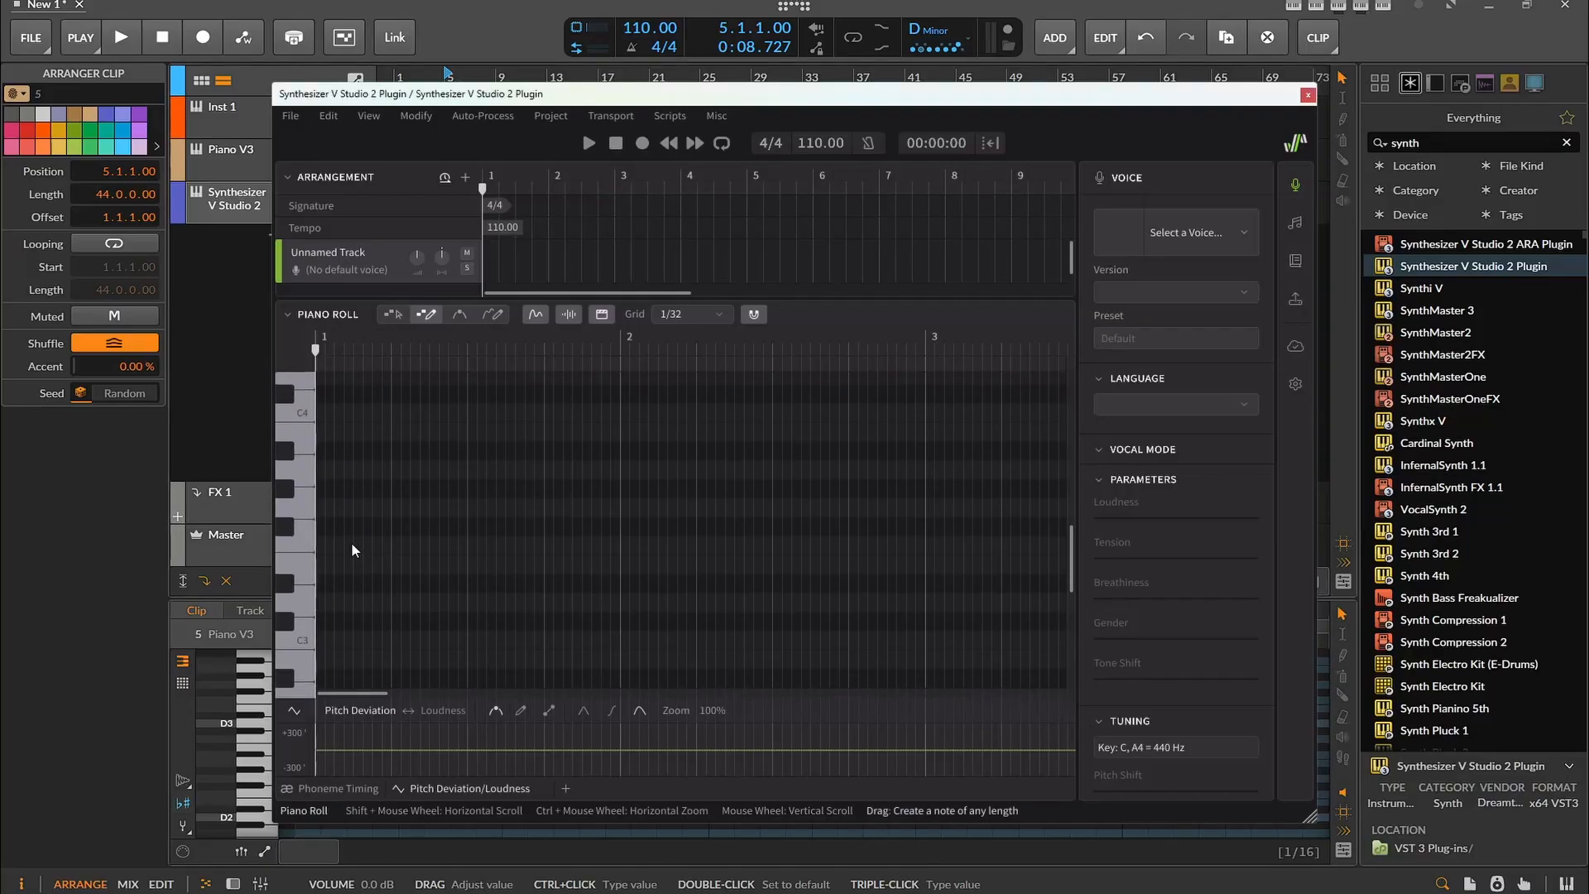
drag(328, 545, 402, 545)
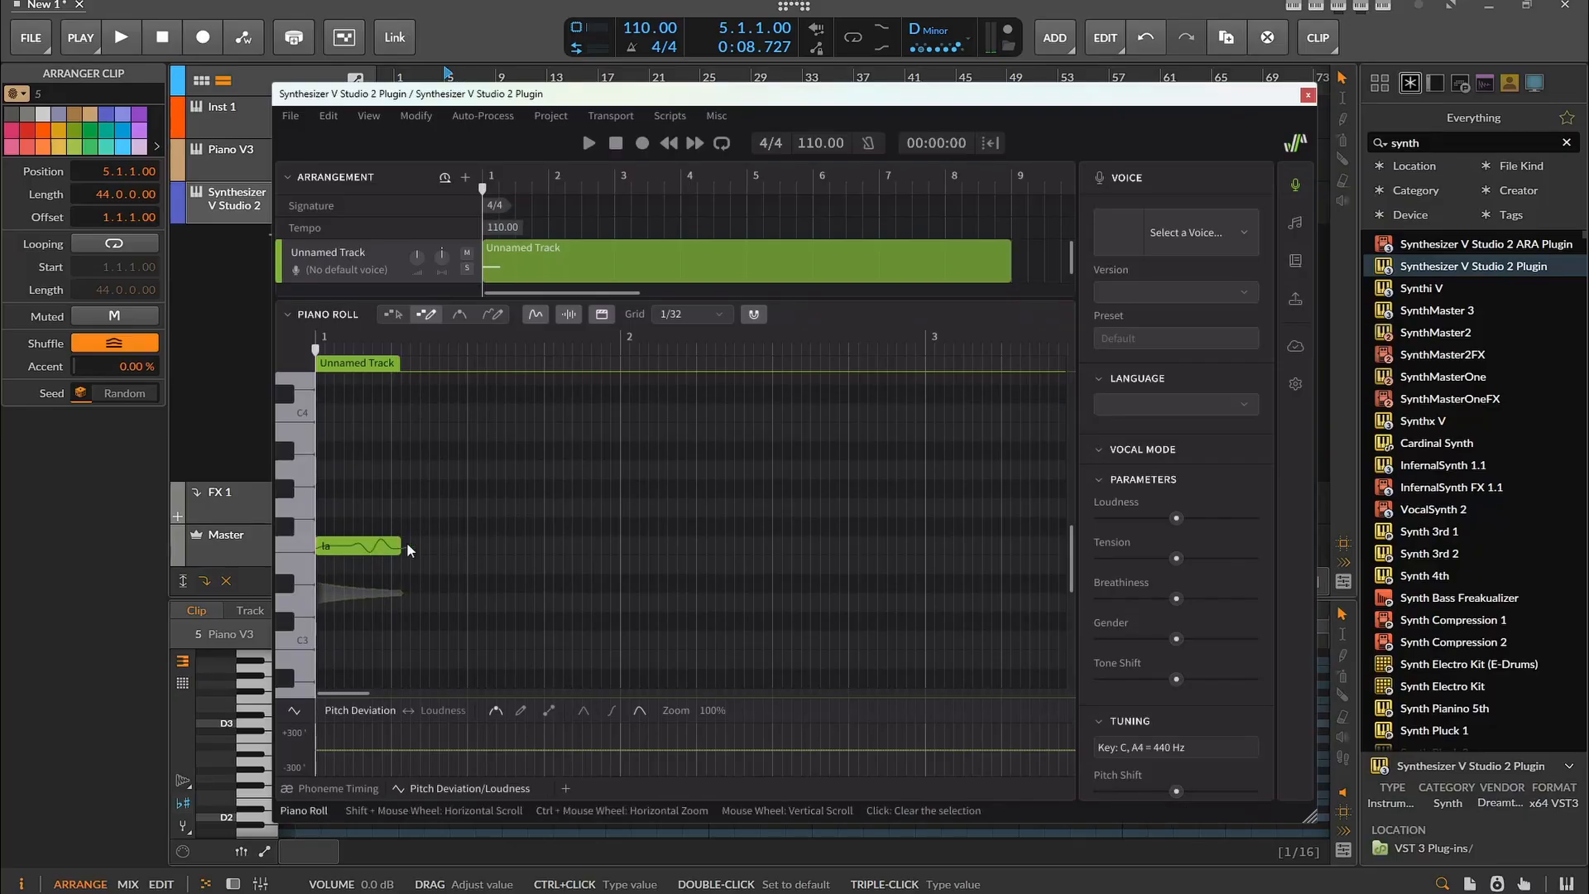
drag(400, 545, 388, 545)
click(286, 121)
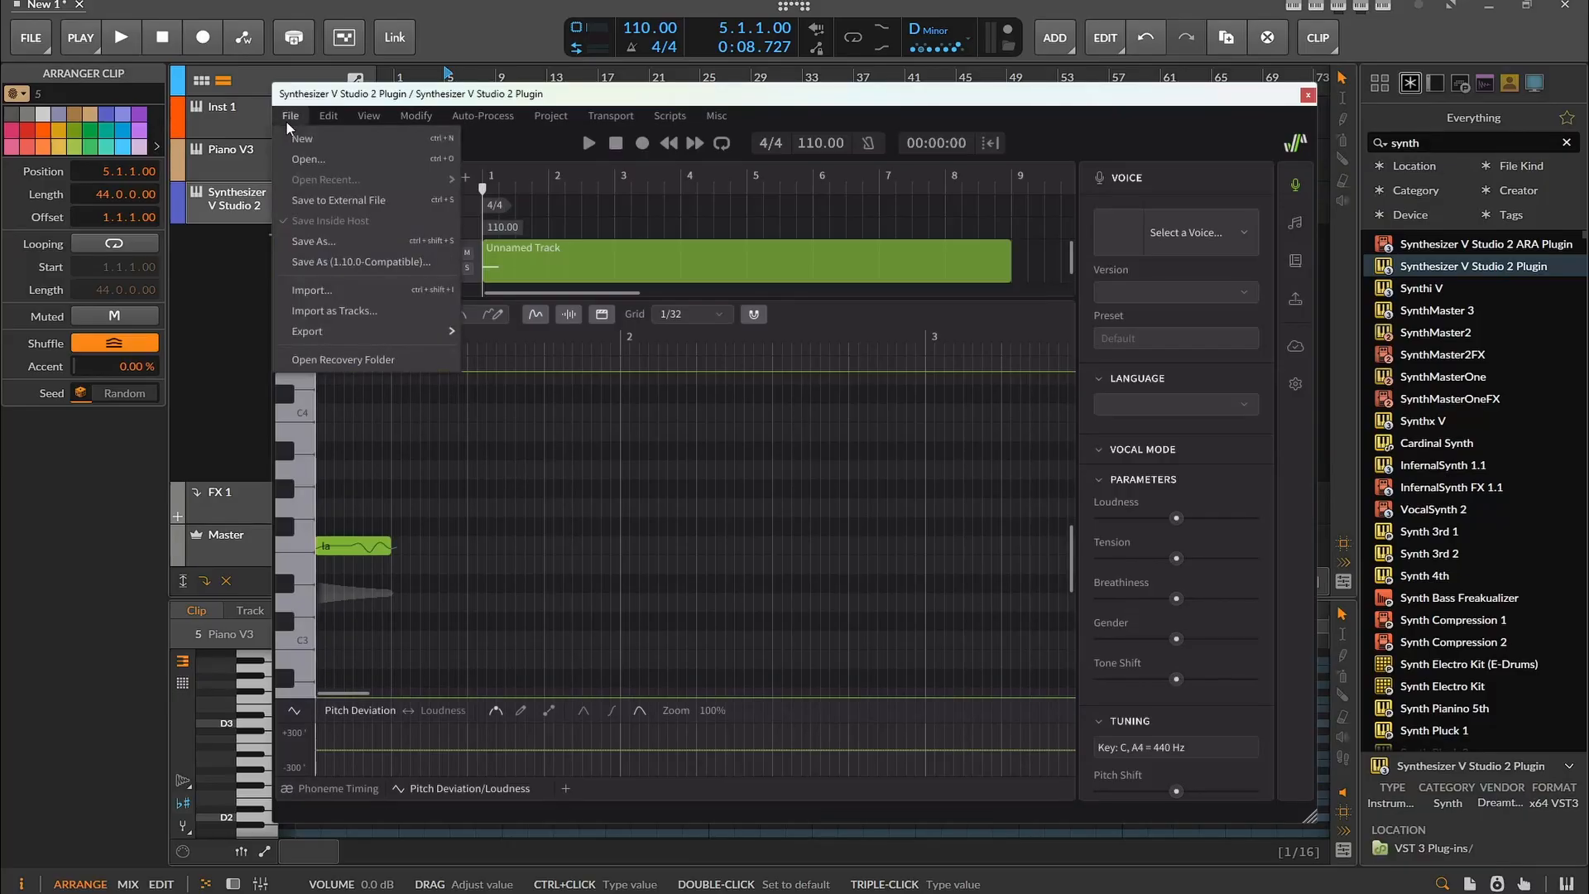
click(361, 290)
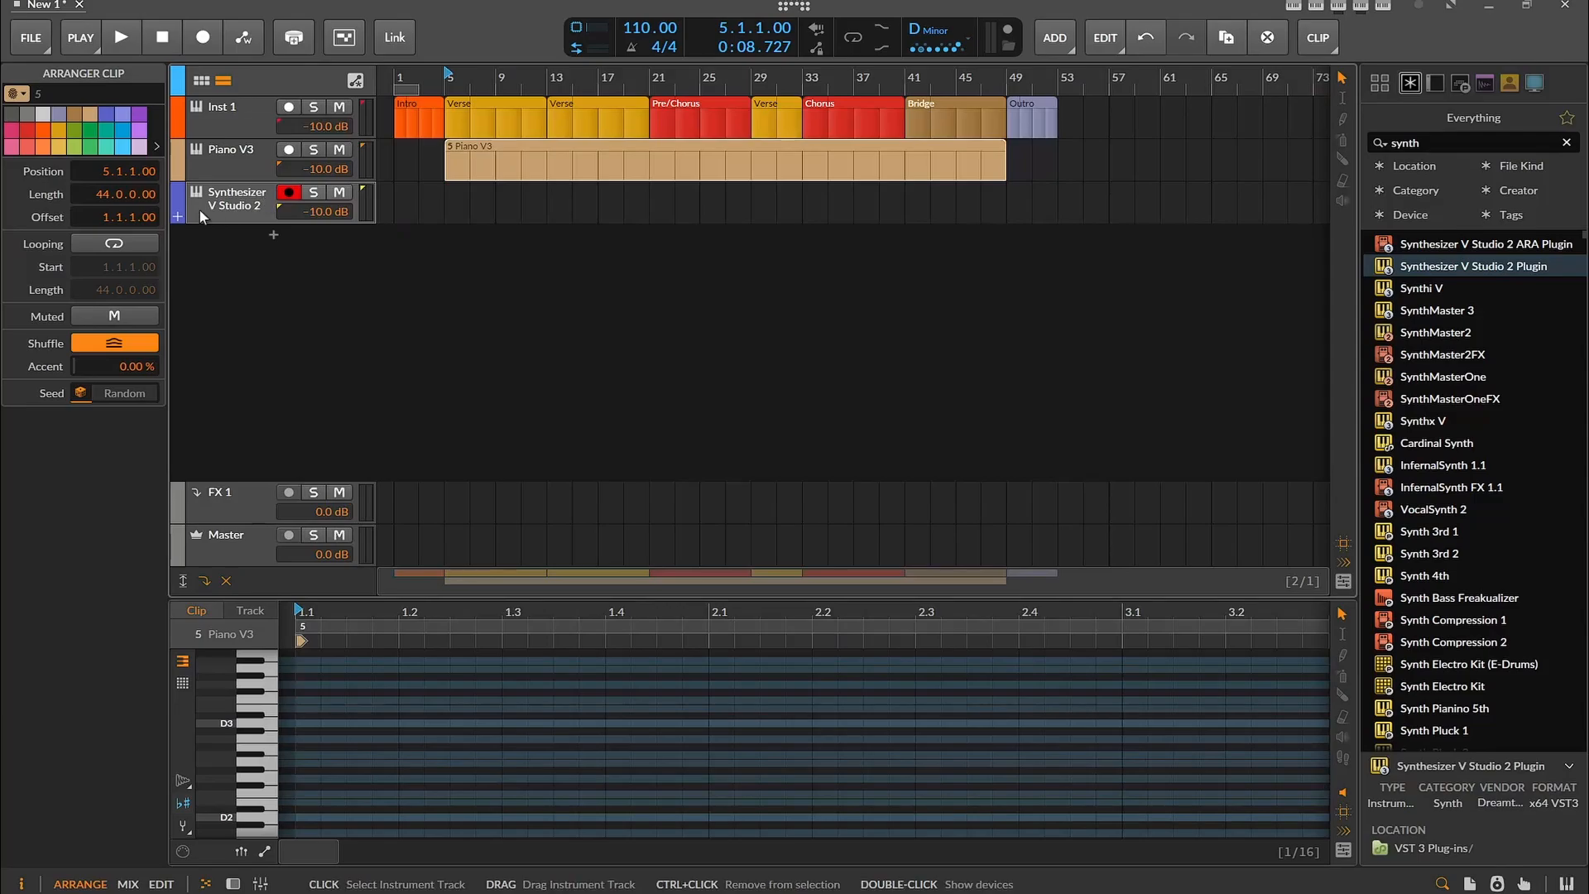
Delete the Synthesizer V Studio 2 track and undo the consolidation of the Piano V3 clips
click(200, 210)
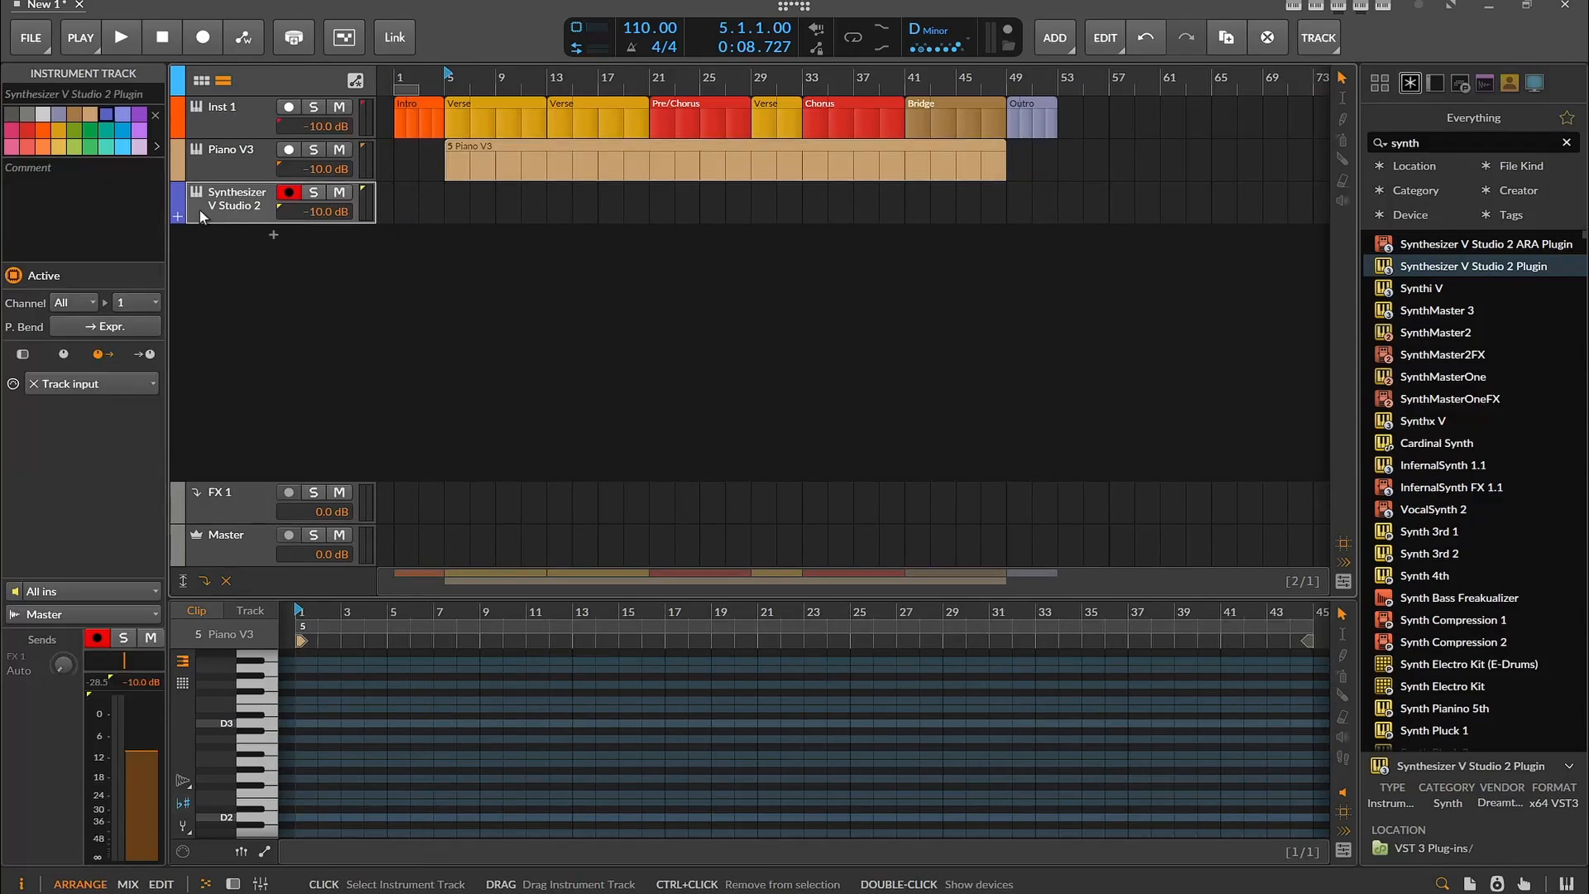
key(Delete)
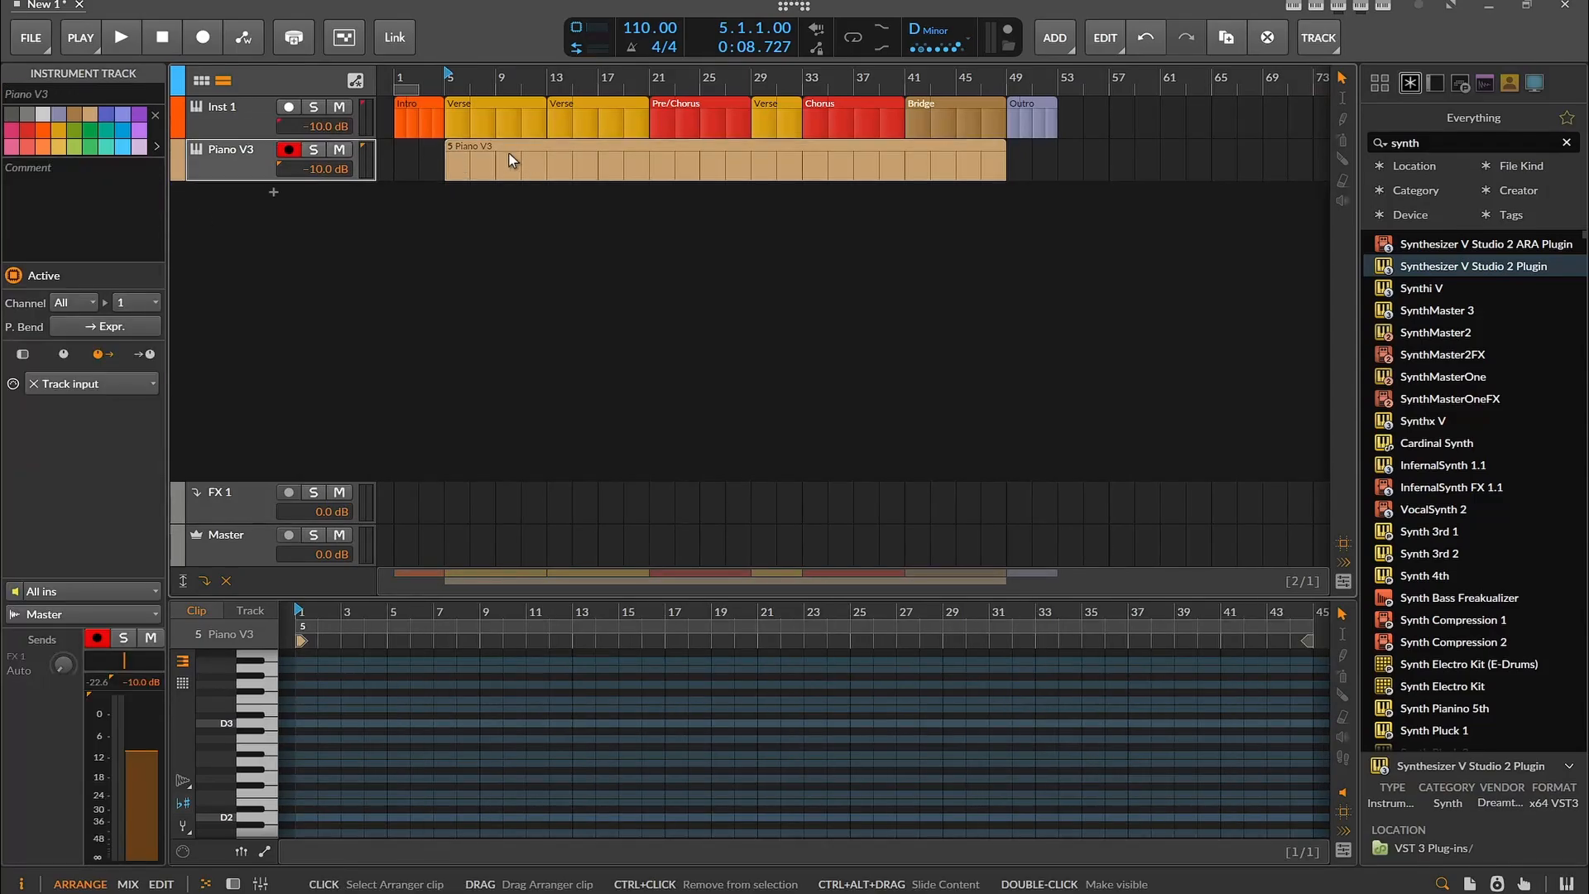
click(511, 160)
key(ctrl+z)
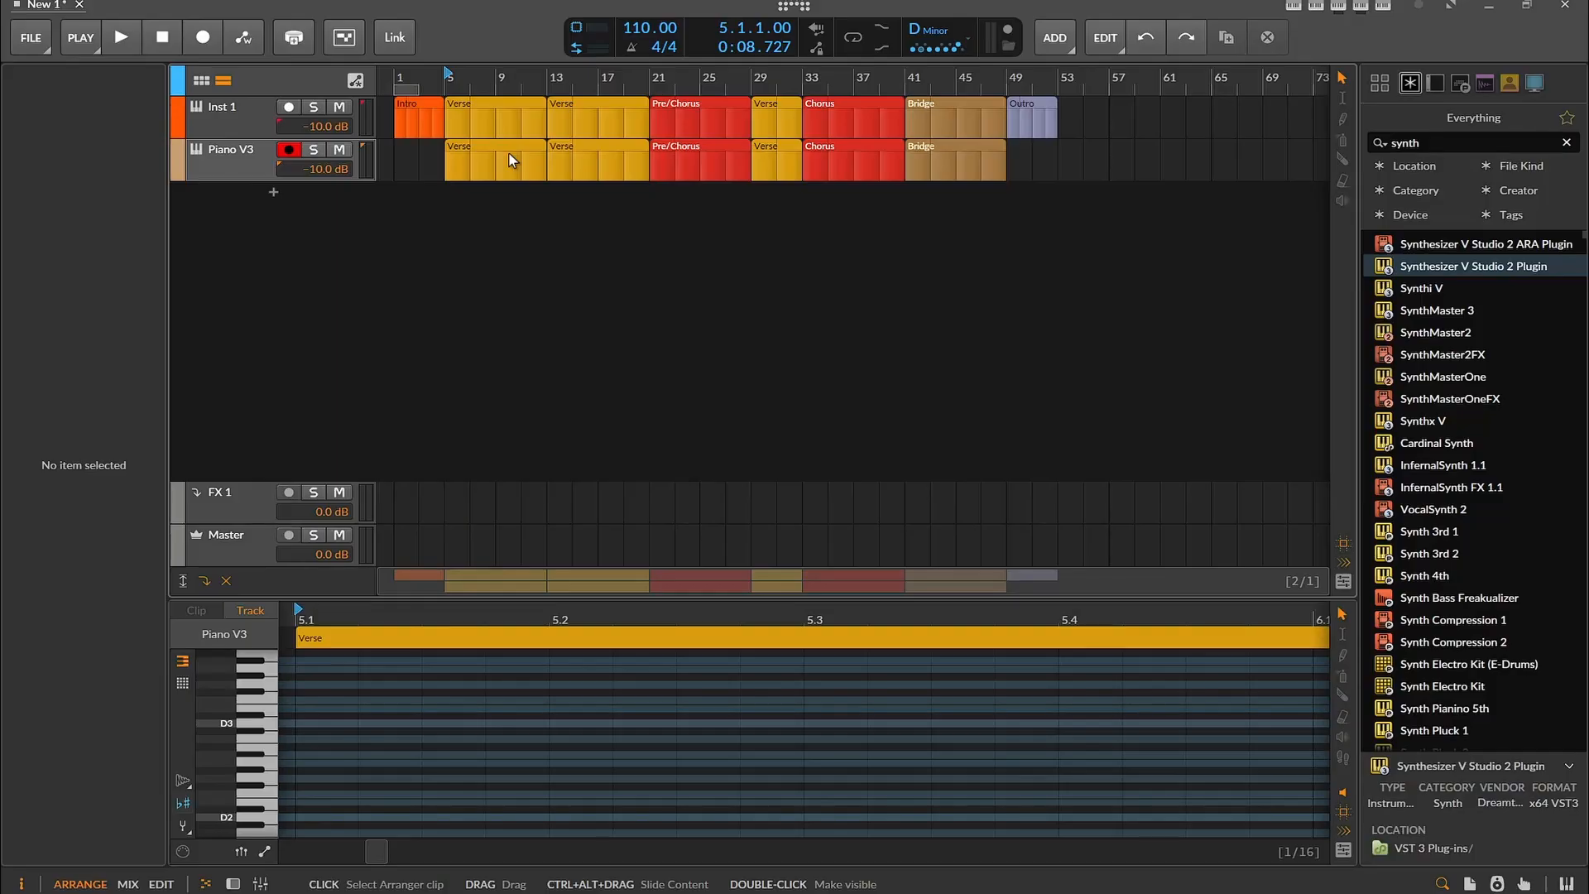
Audition keys around D4, add a sixteenth note on E4 at the start of the first Piano V3 Verse clip and lower its pitch
scroll(264, 727, up, 2)
click(264, 726)
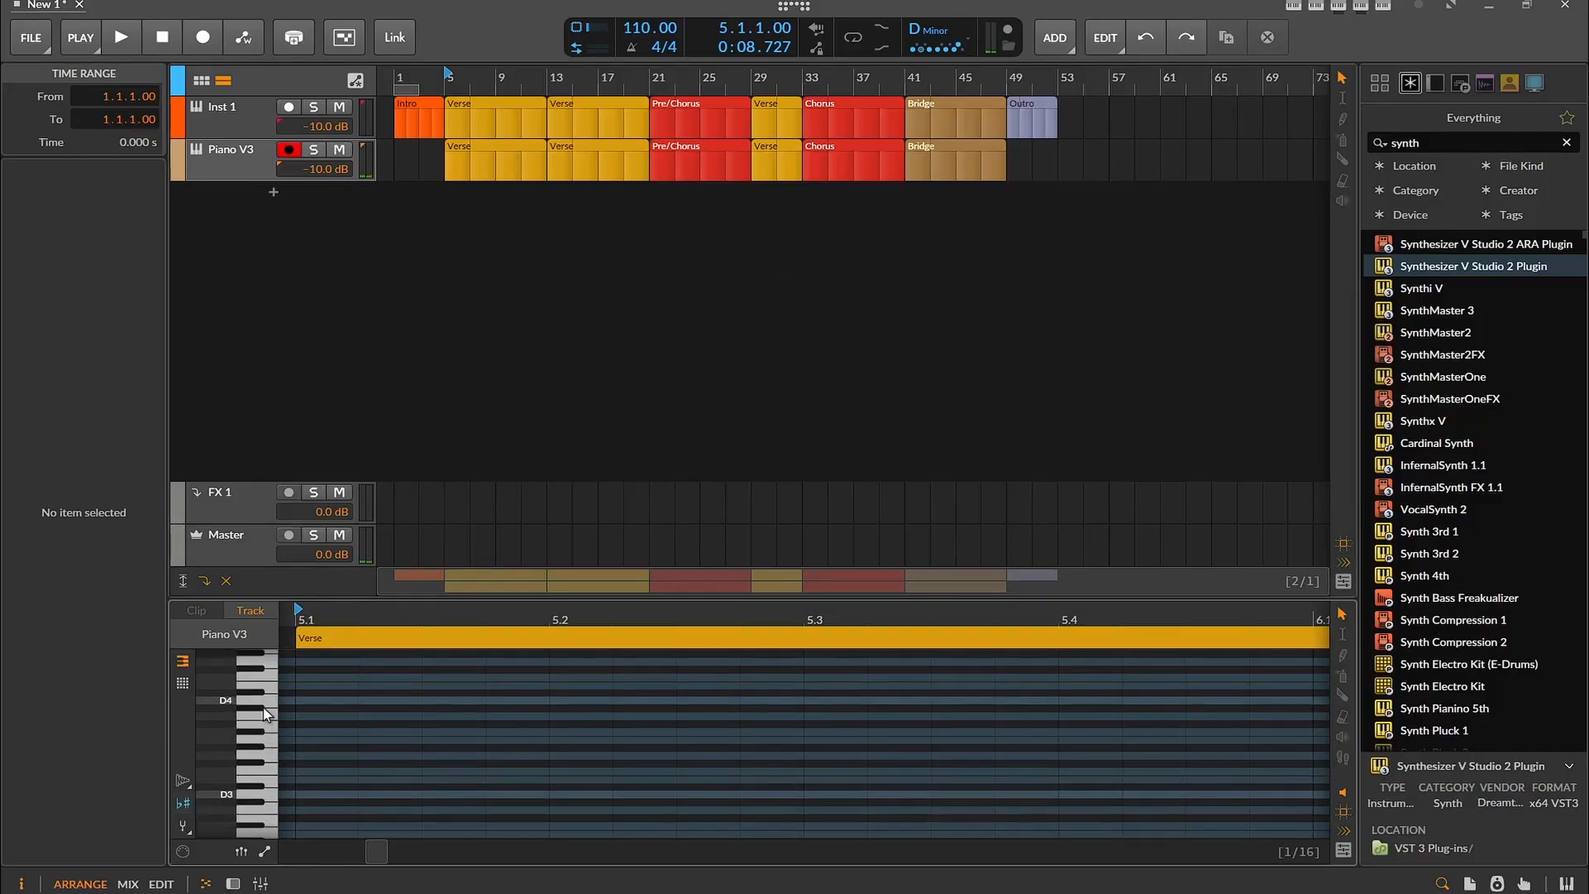
click(268, 699)
click(267, 692)
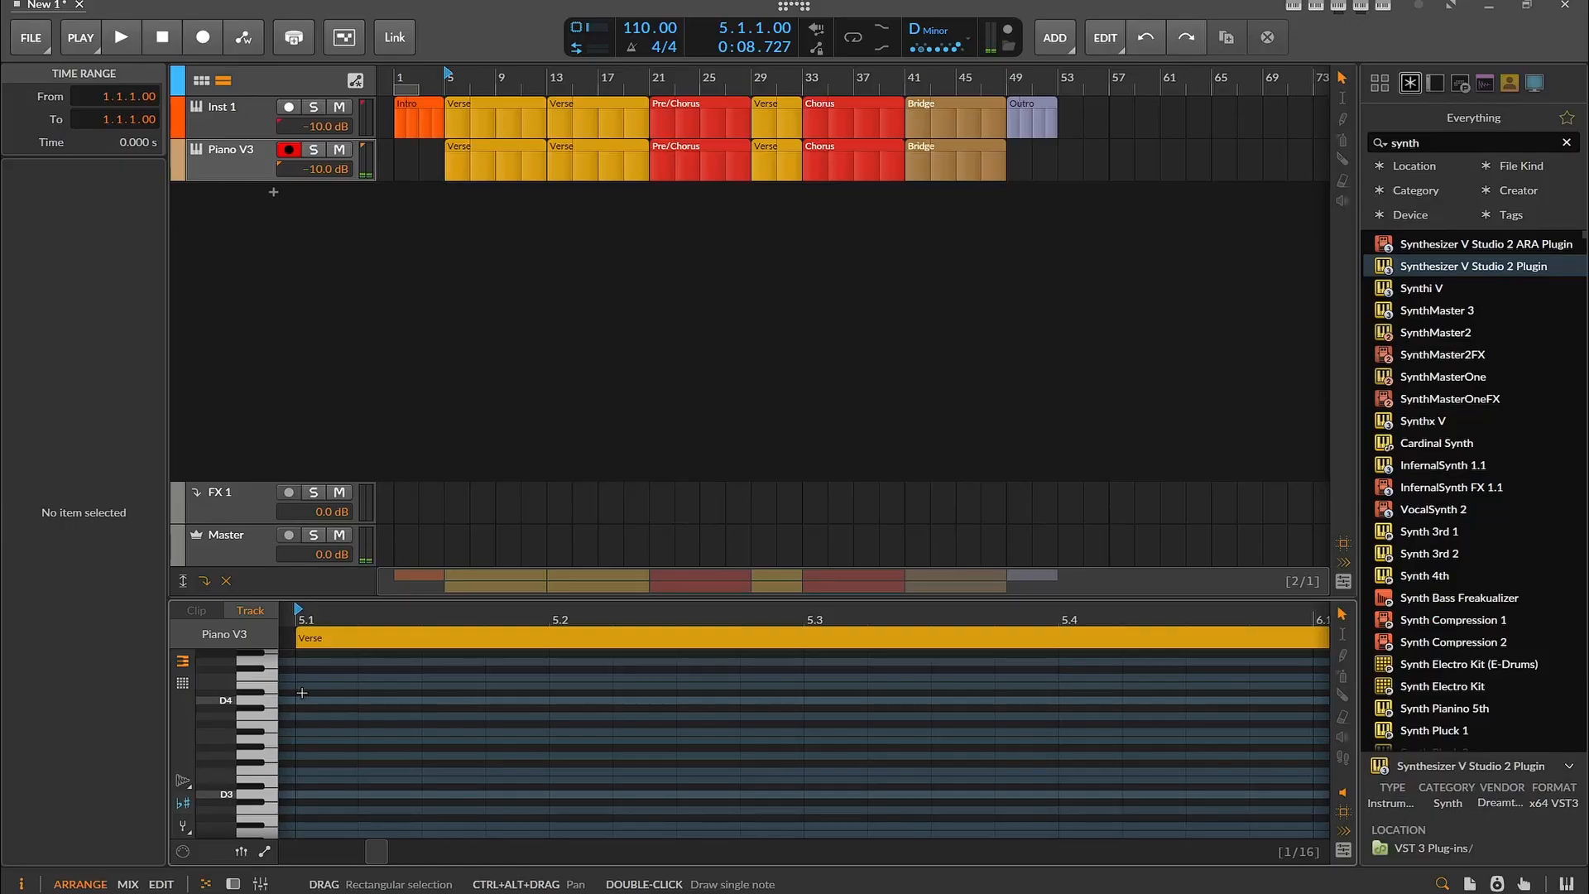
double_click(306, 689)
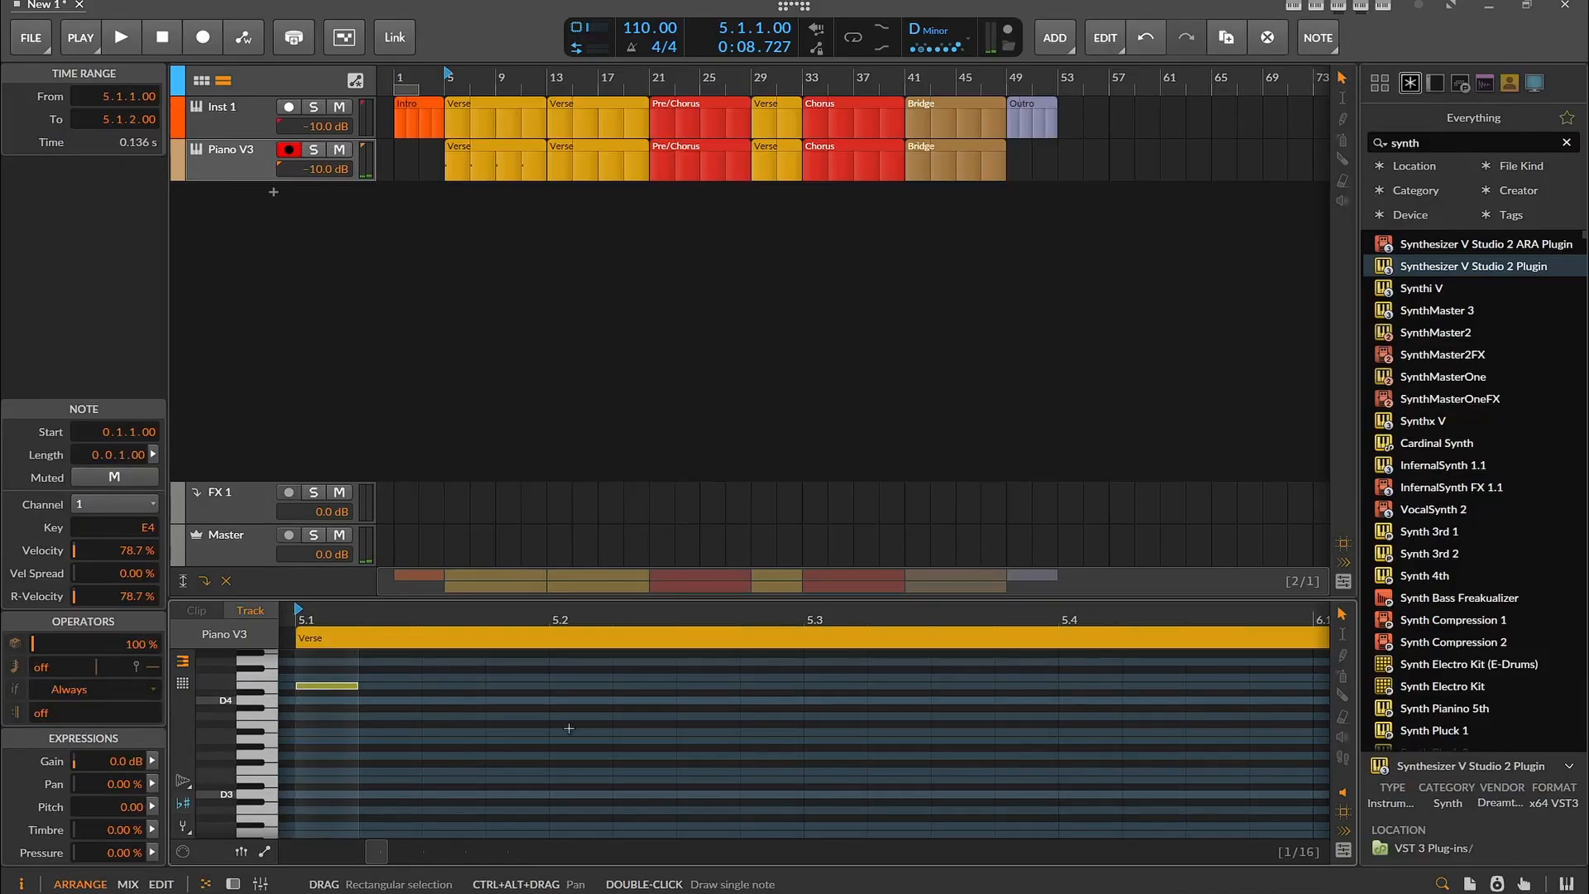
drag(341, 685, 342, 702)
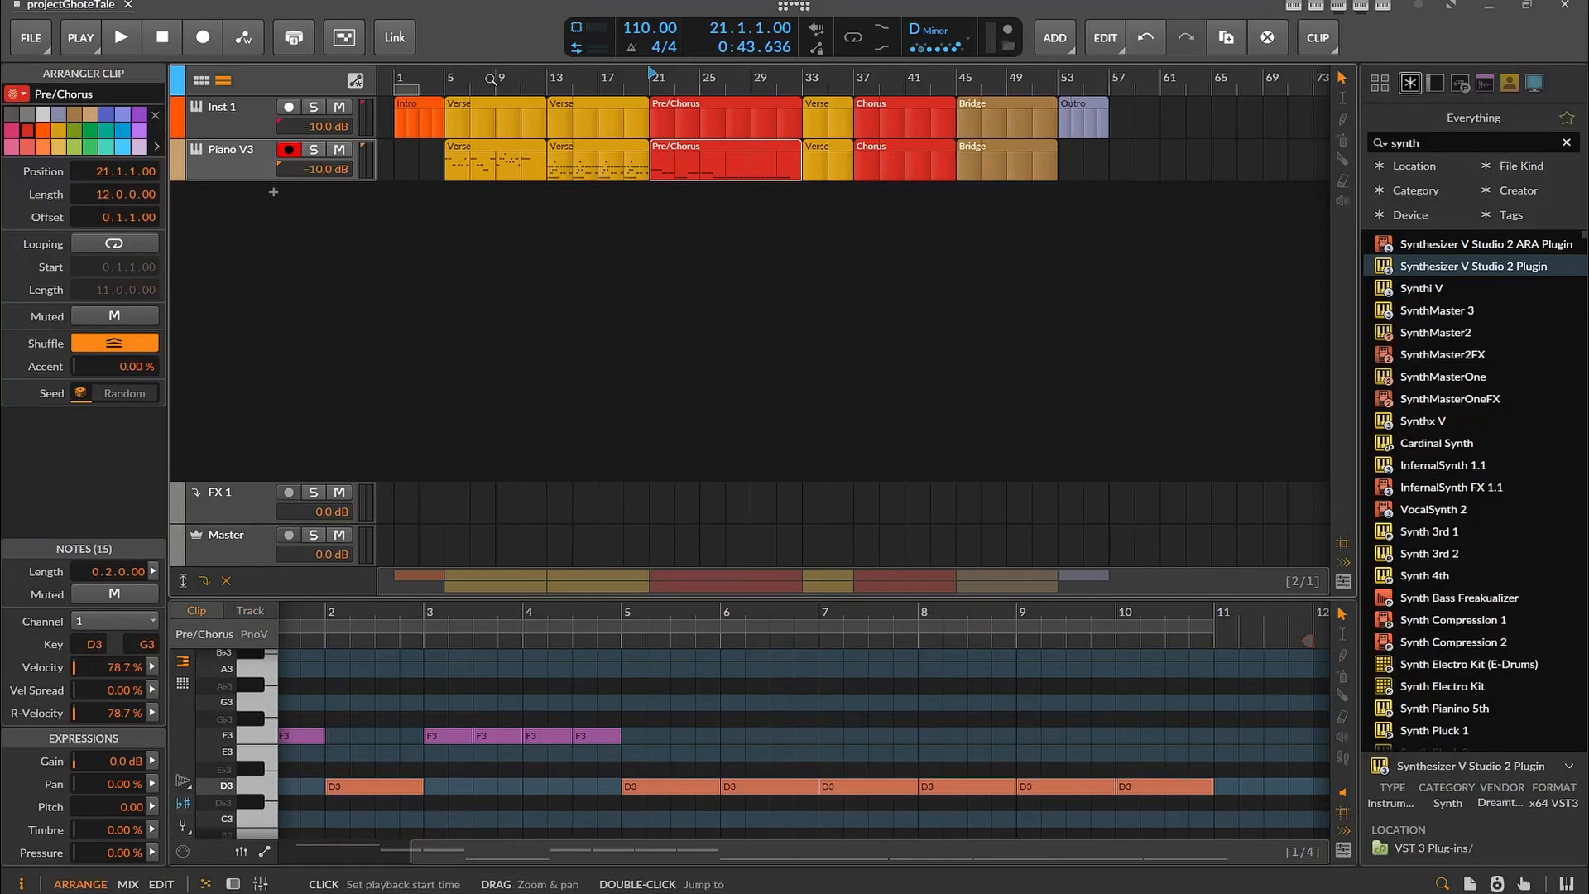
Play the arrangement from bar 5 through the Verses and into the Pre/Chorus, and stop playback
click(448, 77)
key(space)
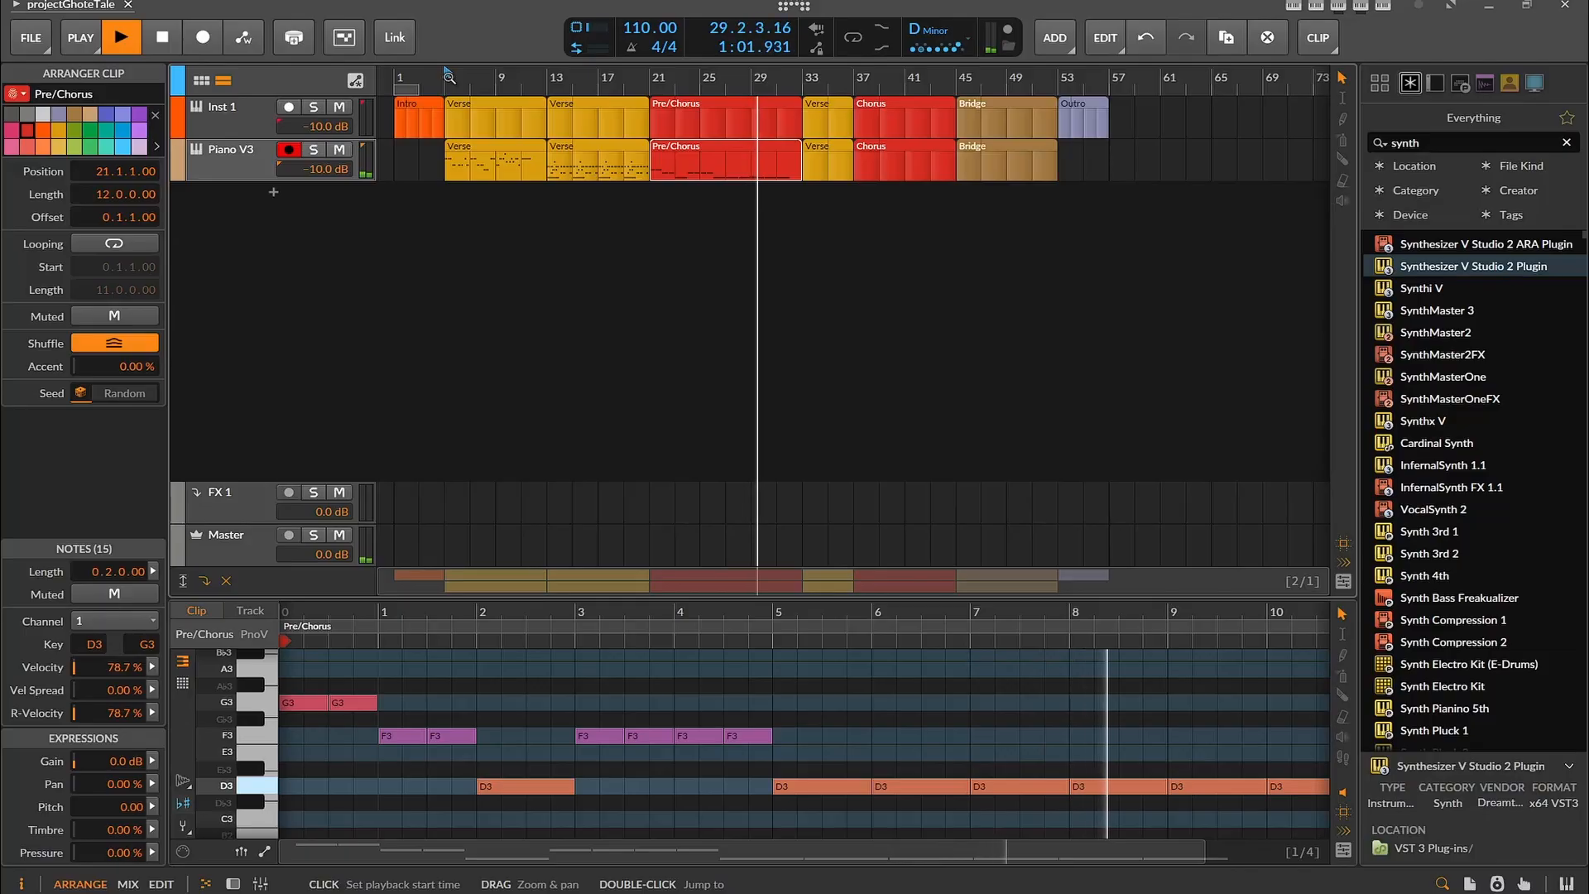
click(161, 40)
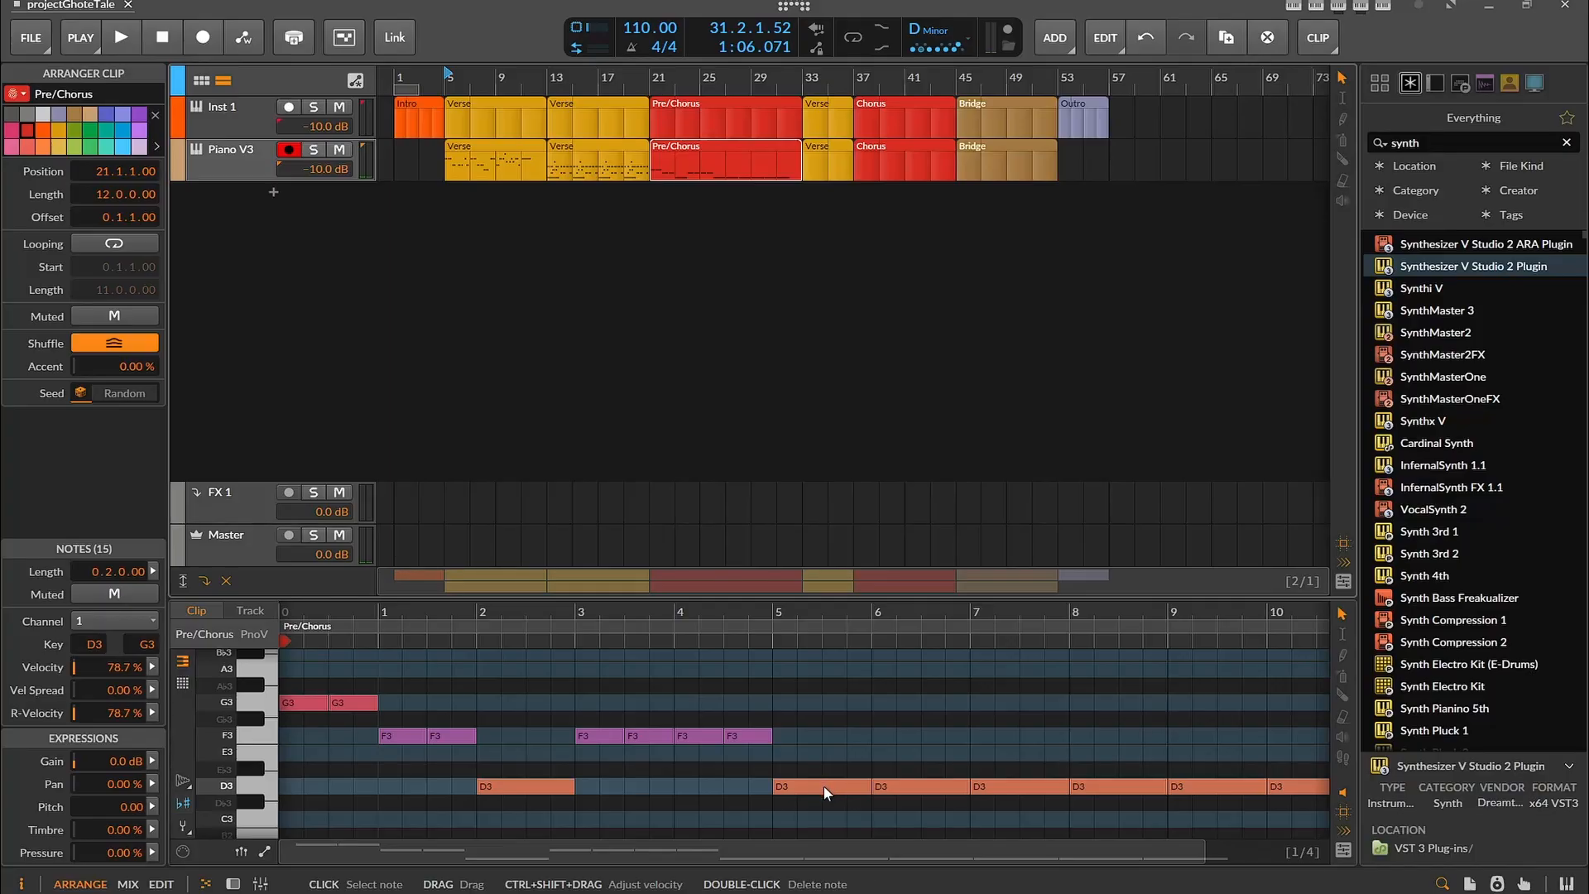
Raise the D3 notes at clip bars 5, 7 and 9 of the Piano V3 Pre/Chorus to E3
drag(822, 787, 826, 772)
drag(1017, 784, 1019, 754)
drag(1186, 783, 1188, 753)
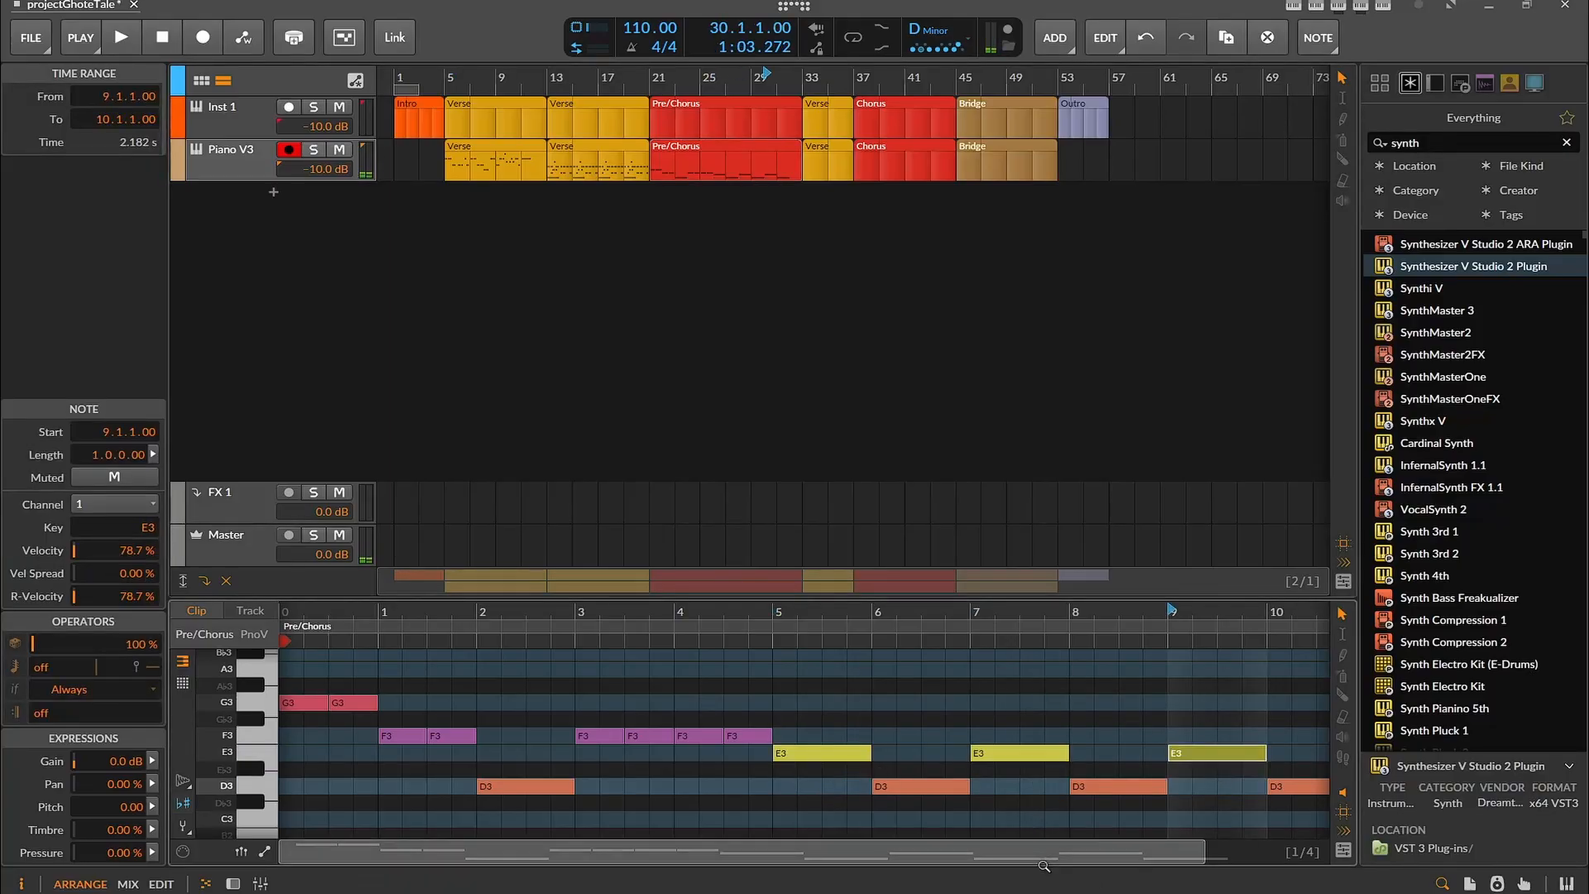
Open the second Piano V3 Verse clip at bar 13 in a taller note editor and examine its notes
drag(1091, 855, 1160, 855)
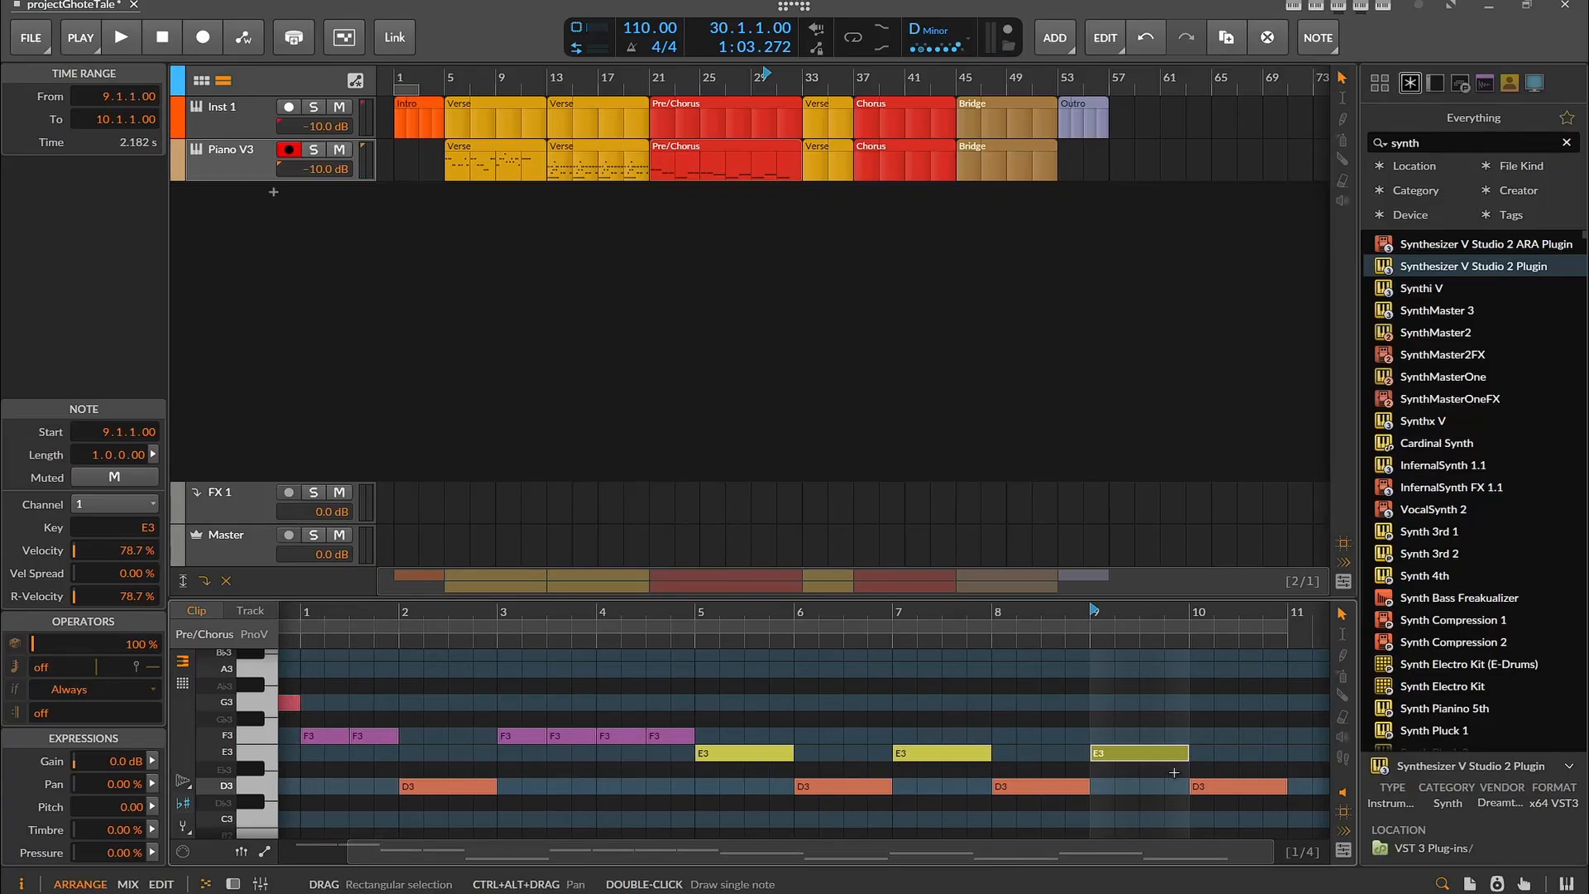
click(598, 152)
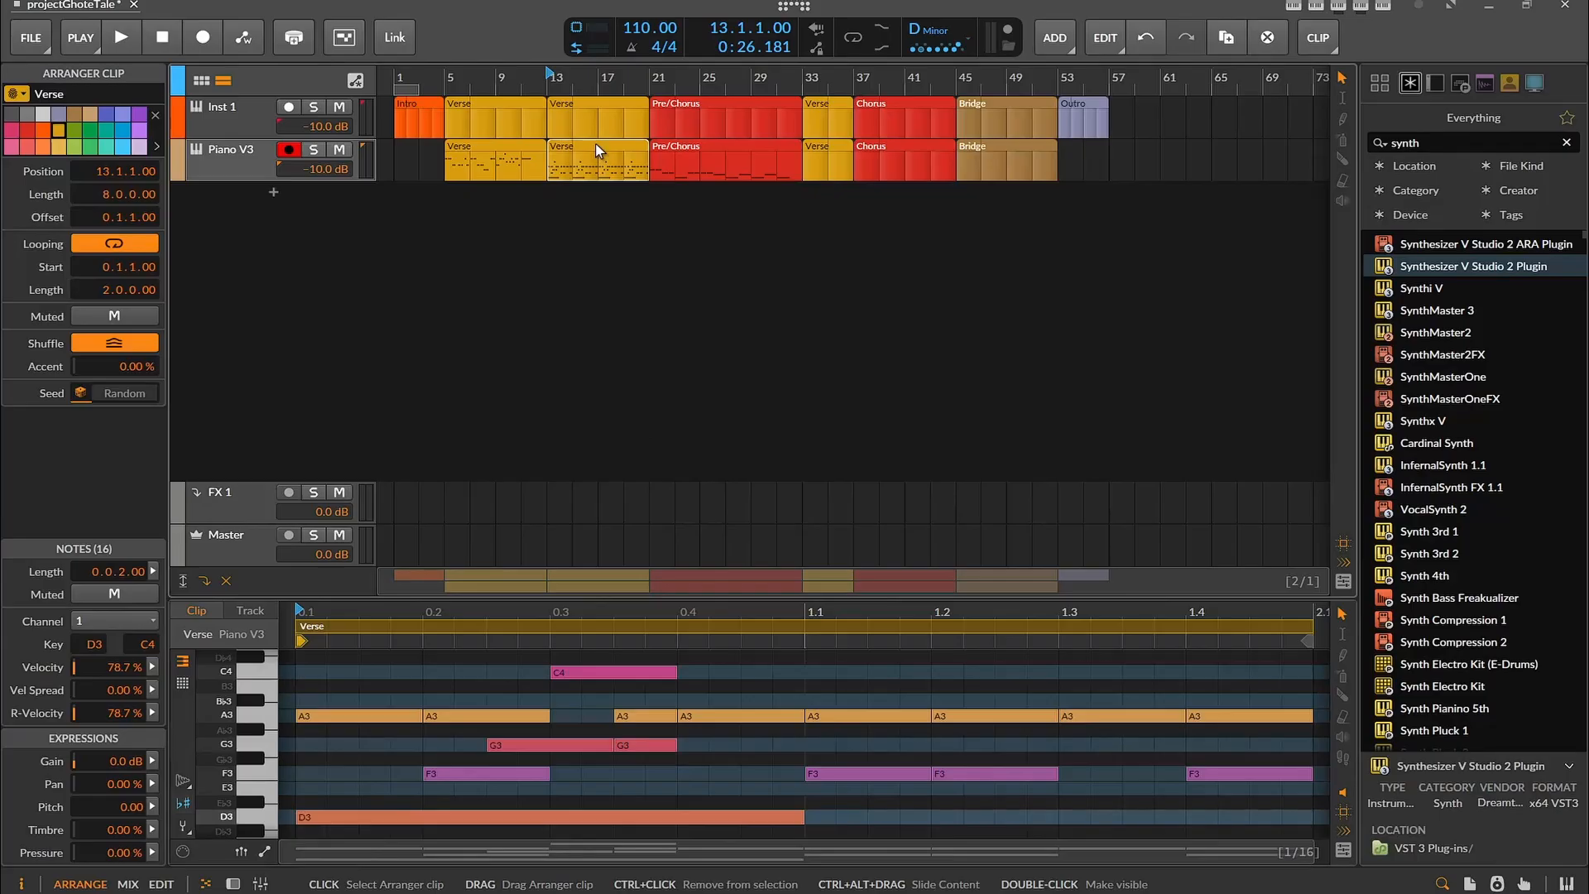
drag(594, 602, 594, 499)
scroll(599, 695, down, 5)
scroll(598, 695, up, 3)
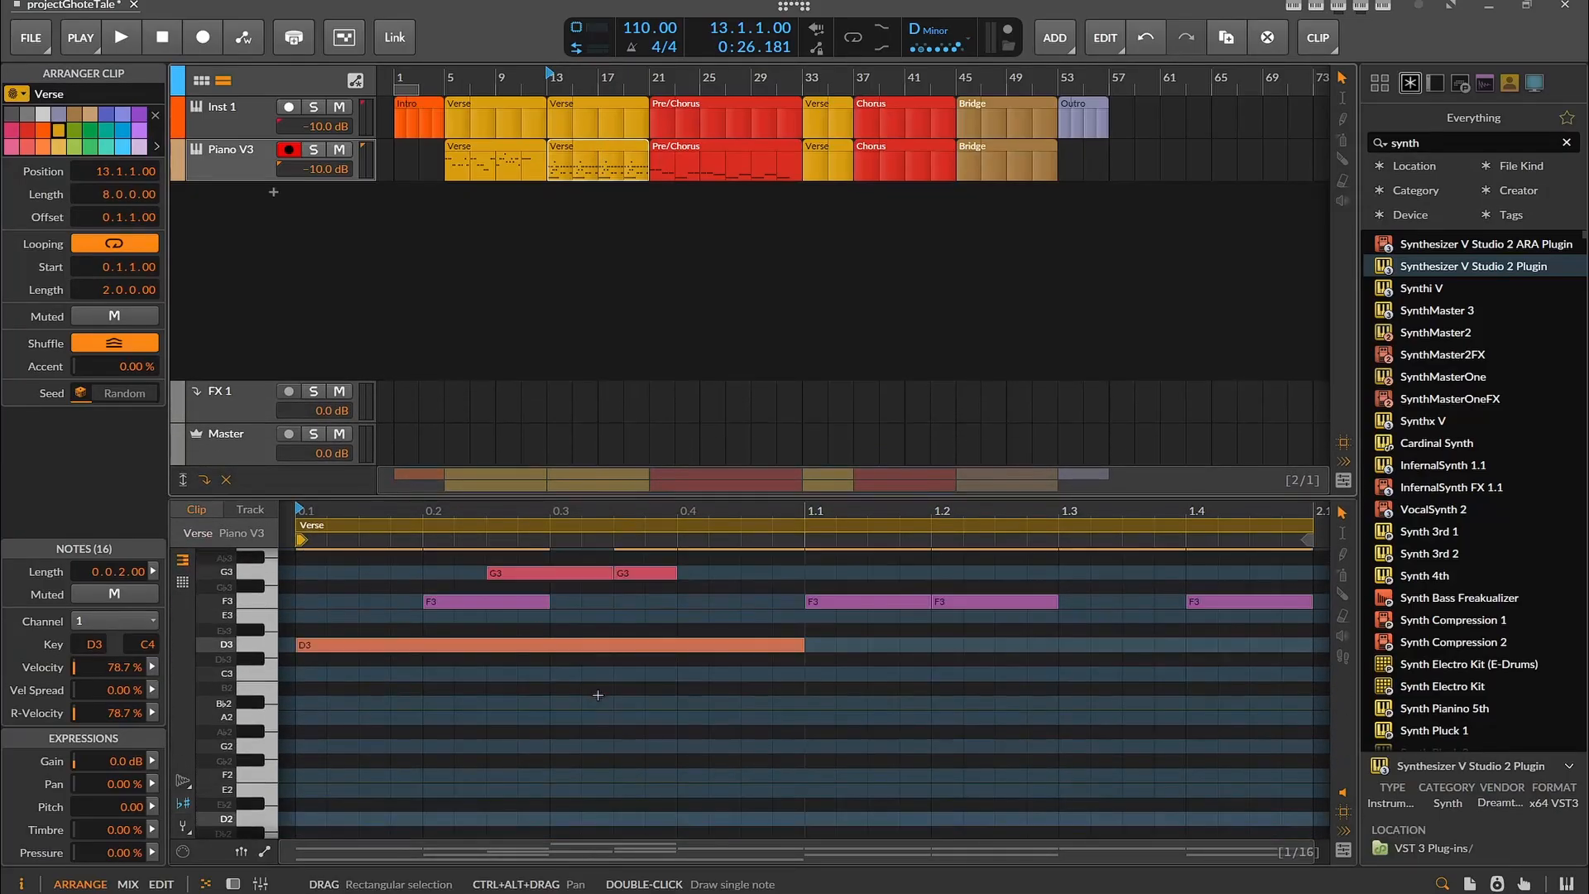
scroll(597, 682, down, 2)
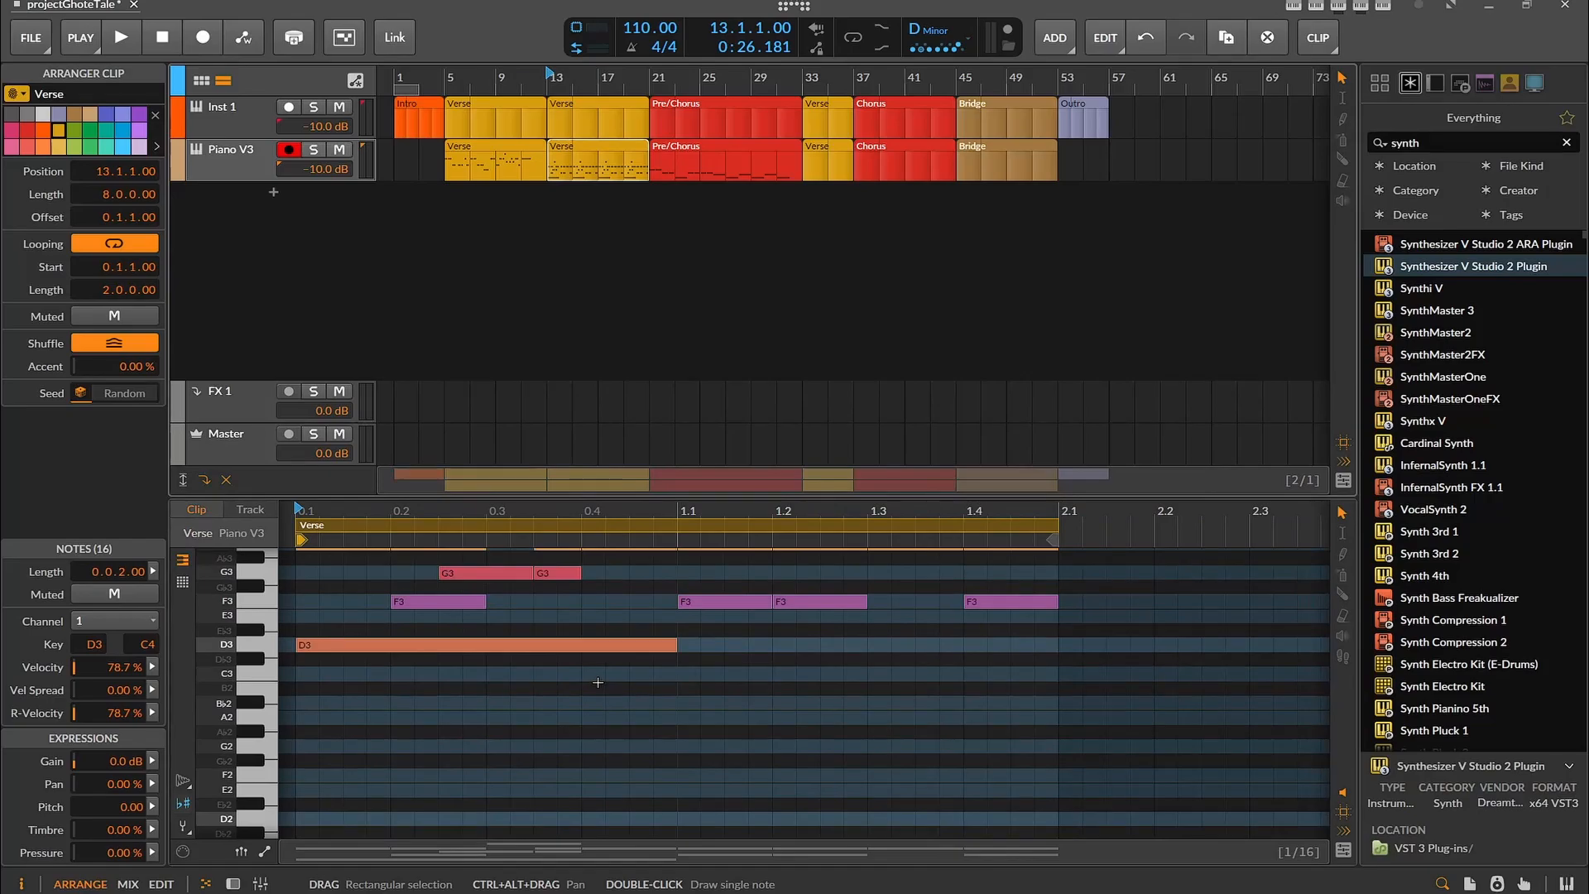
drag(919, 540, 530, 530)
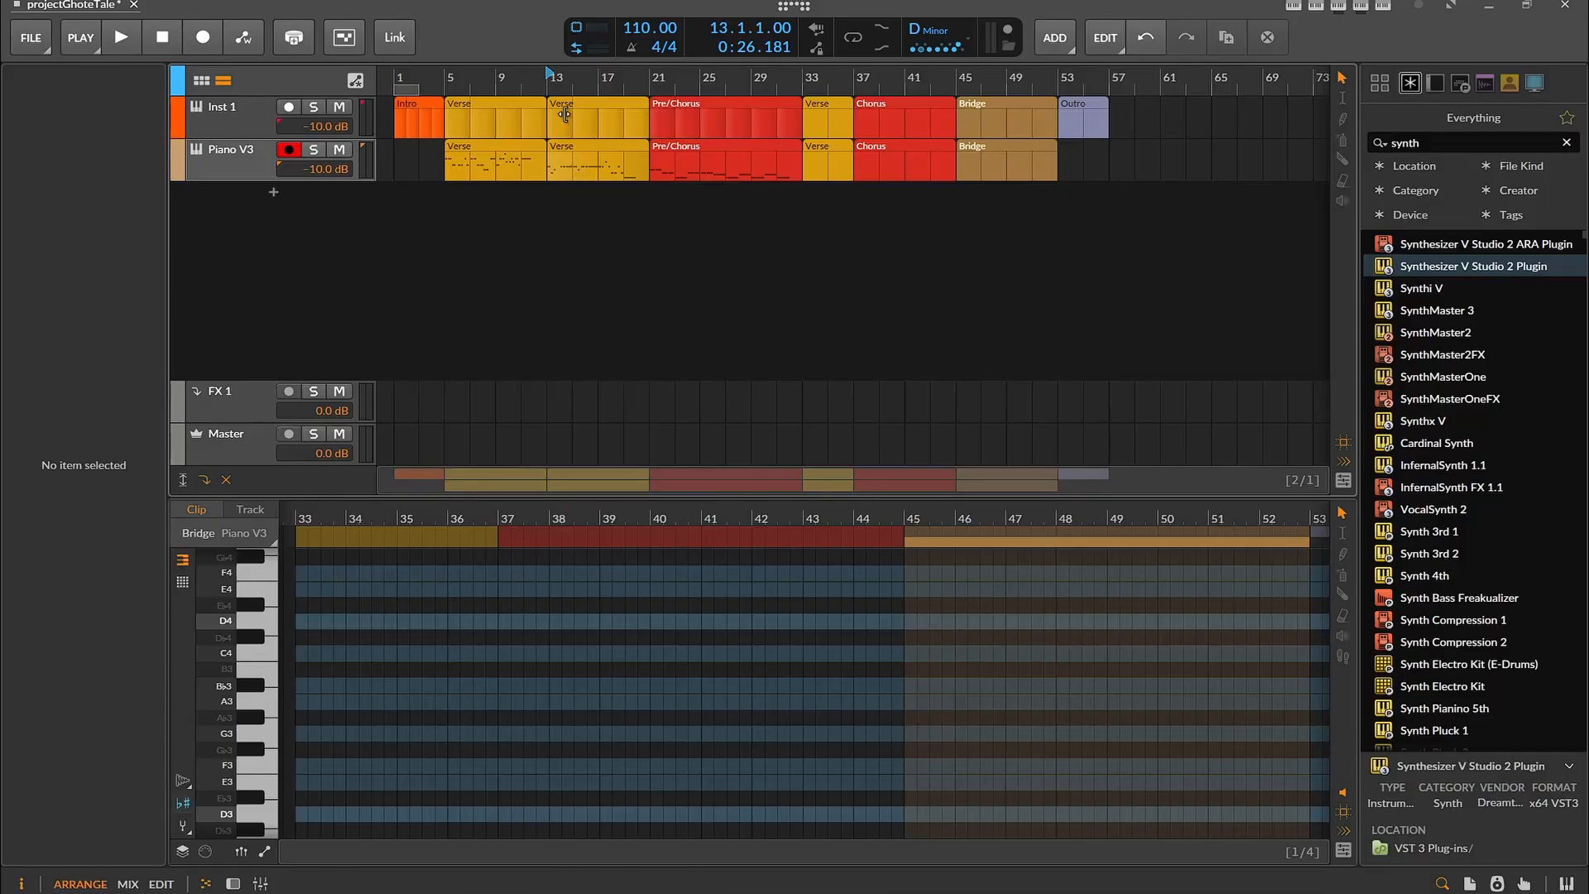
Play the second Verse from bar 13 and stop playback
key(space)
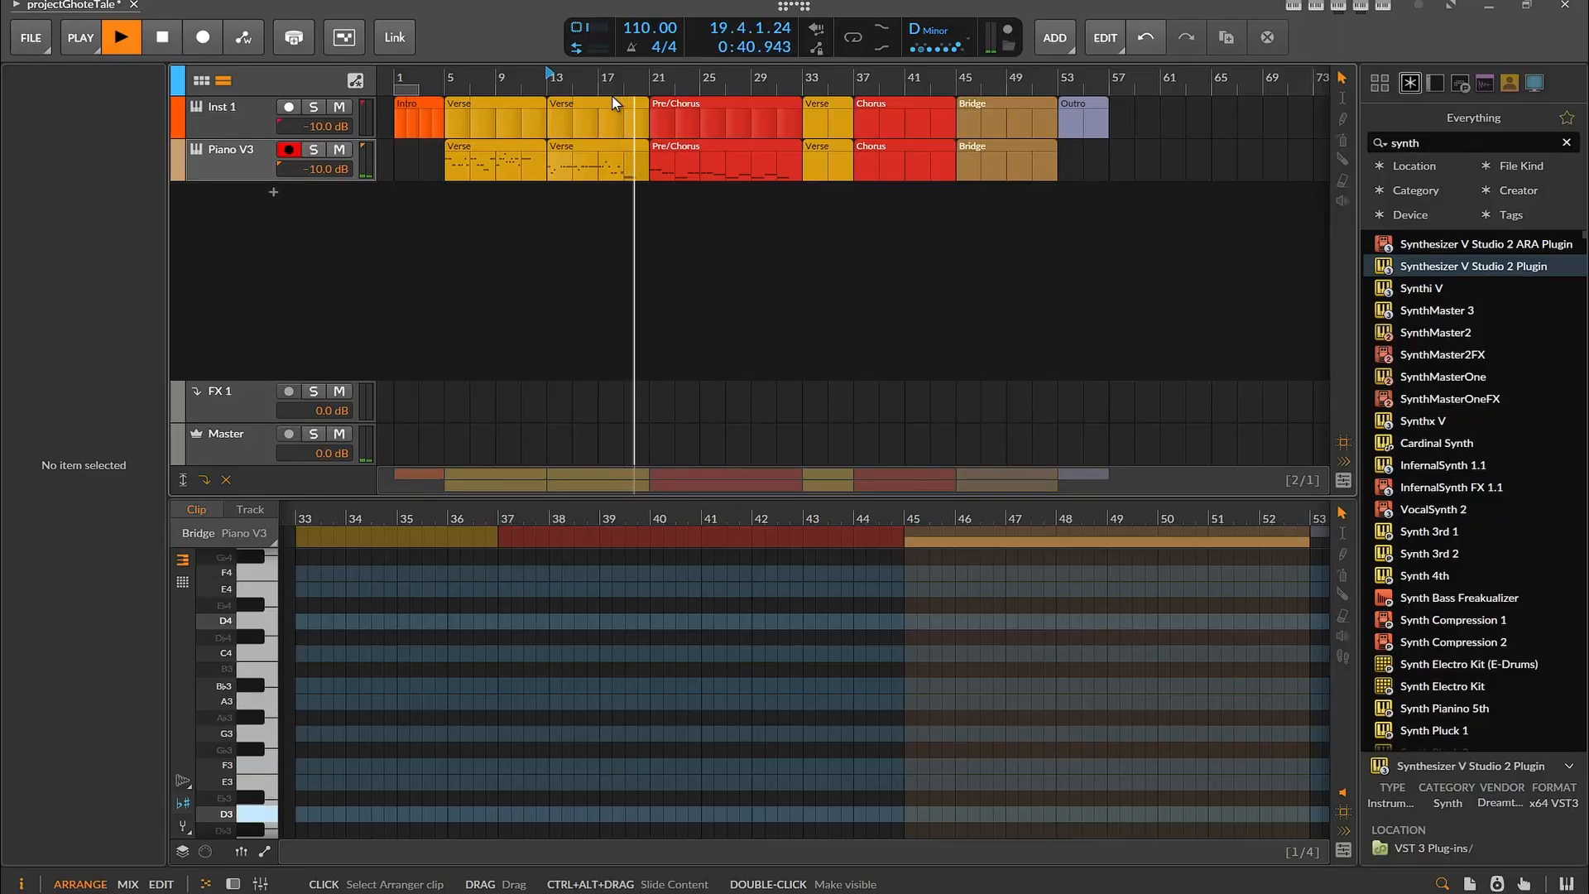
key(space)
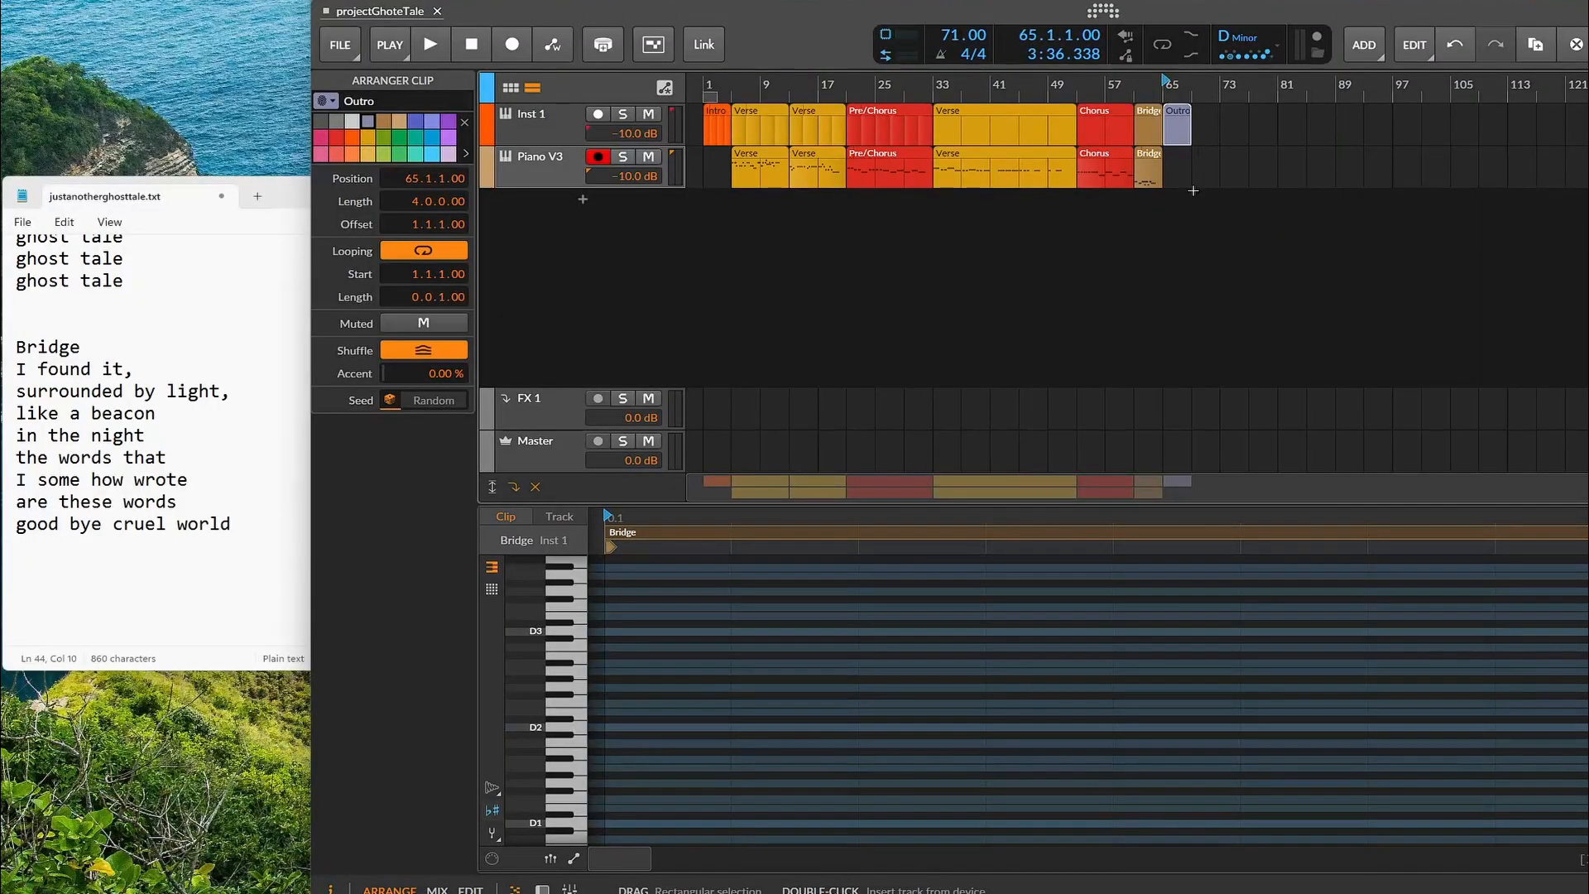
Set the playback start to bar 5 and review the arrangement's sections through to the Outro
click(733, 84)
scroll(950, 233, up, 5)
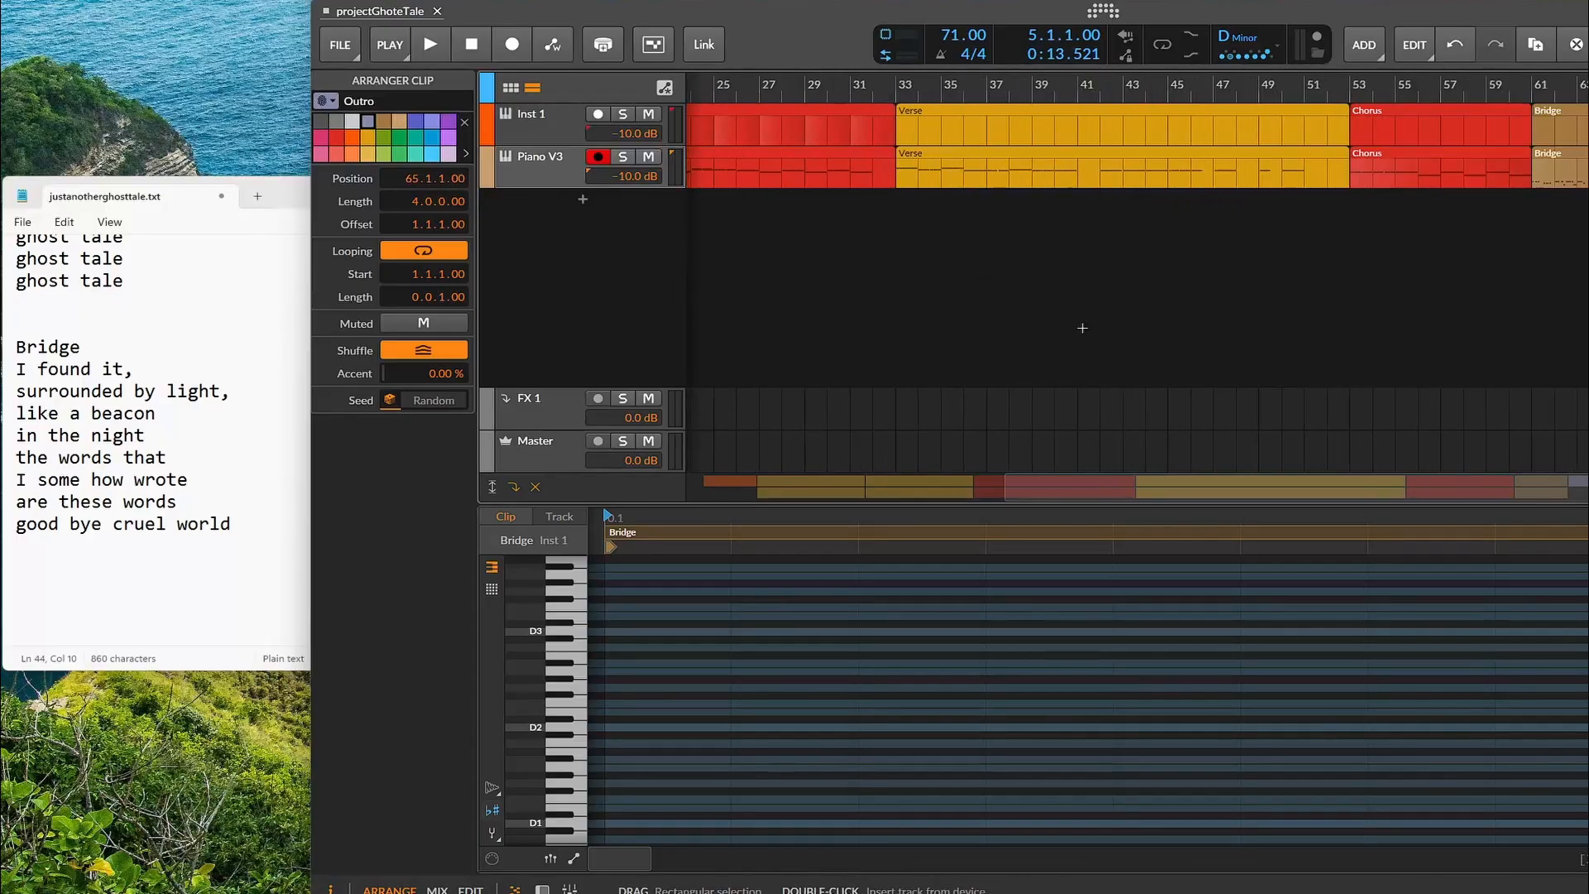
mouse_move(1097, 491)
mouse_down()
mouse_move(779, 487)
mouse_move(1086, 483)
mouse_up()
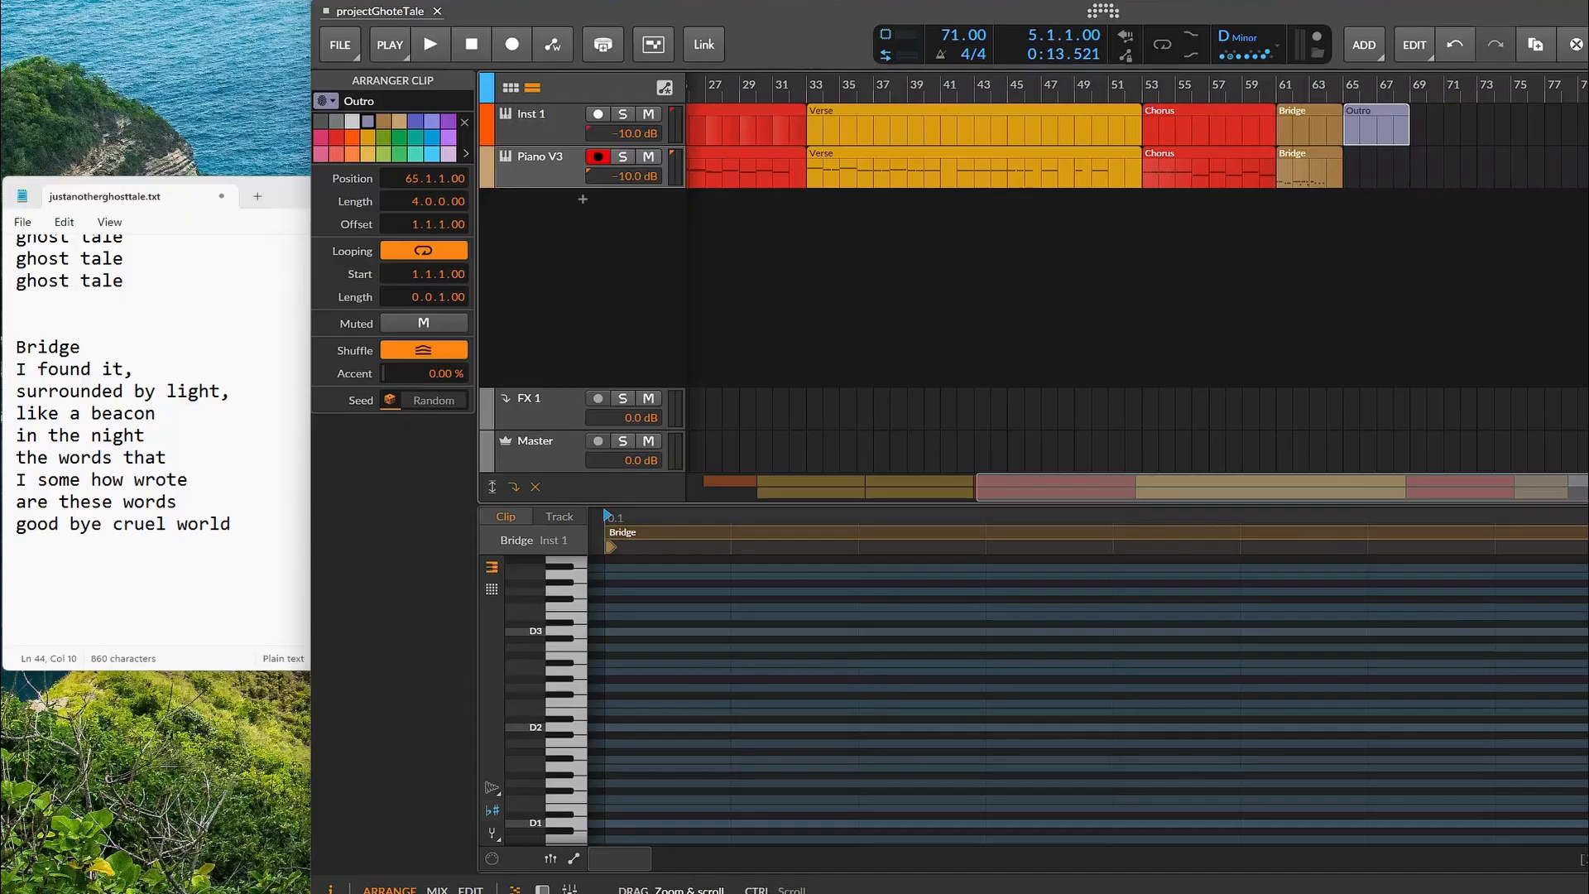